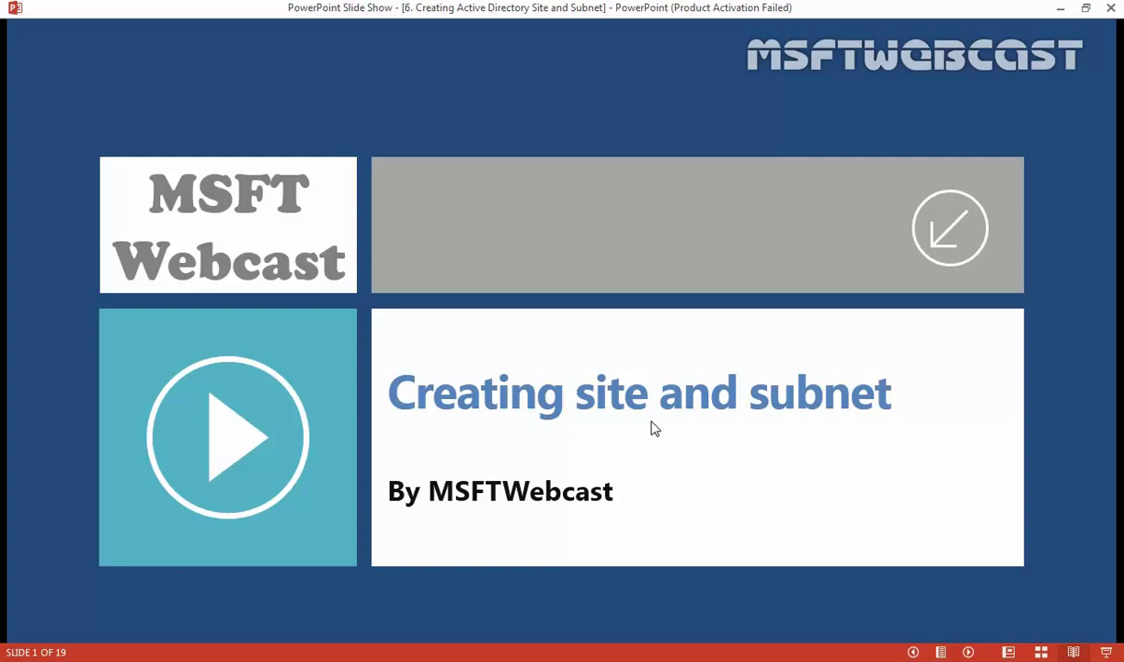
click(653, 428)
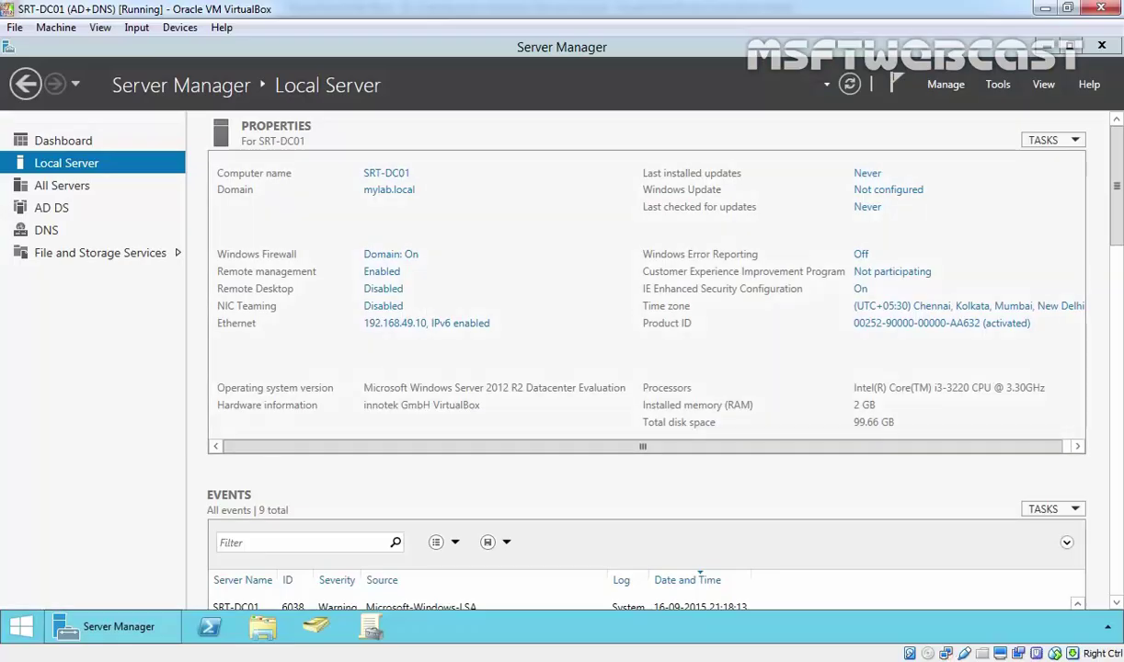
Open Active Directory Sites and Services on SRT-DC01
click(20, 626)
click(106, 593)
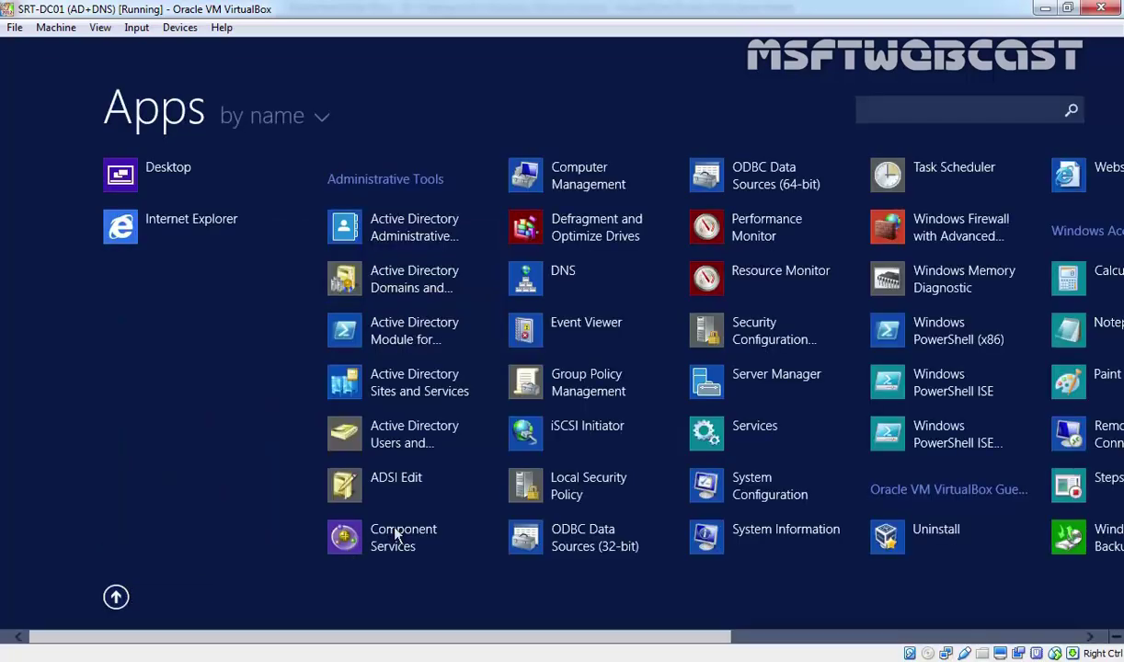
click(397, 389)
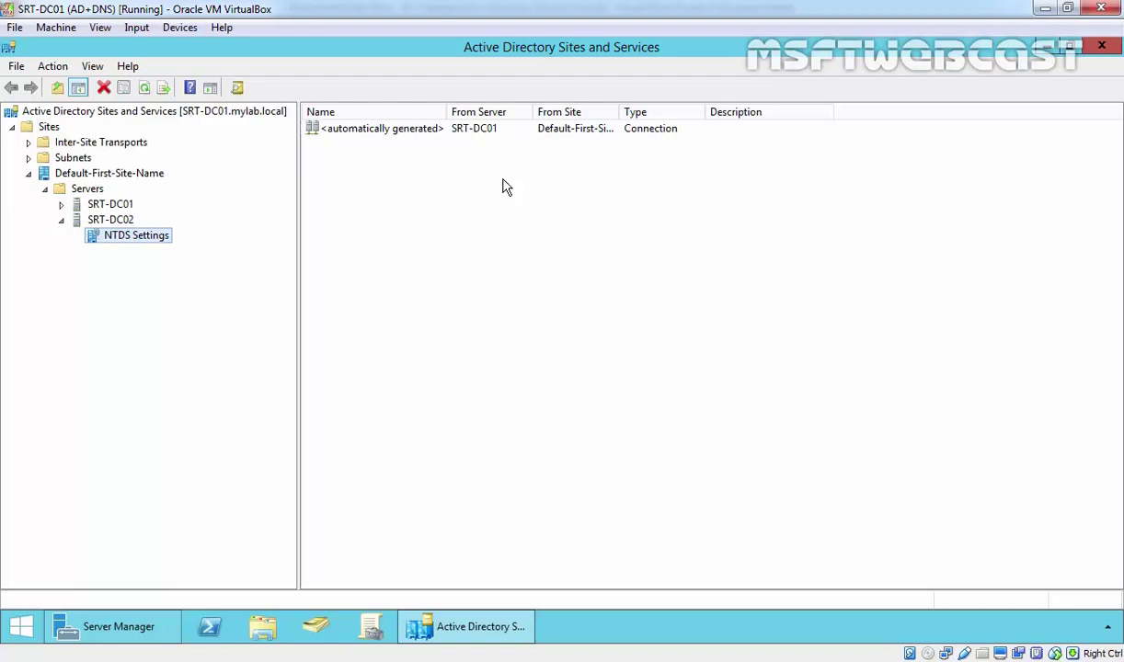
Examine the NTDS Settings replication connections of SRT-DC01 and SRT-DC02 under Default-First-Site-Name
click(109, 204)
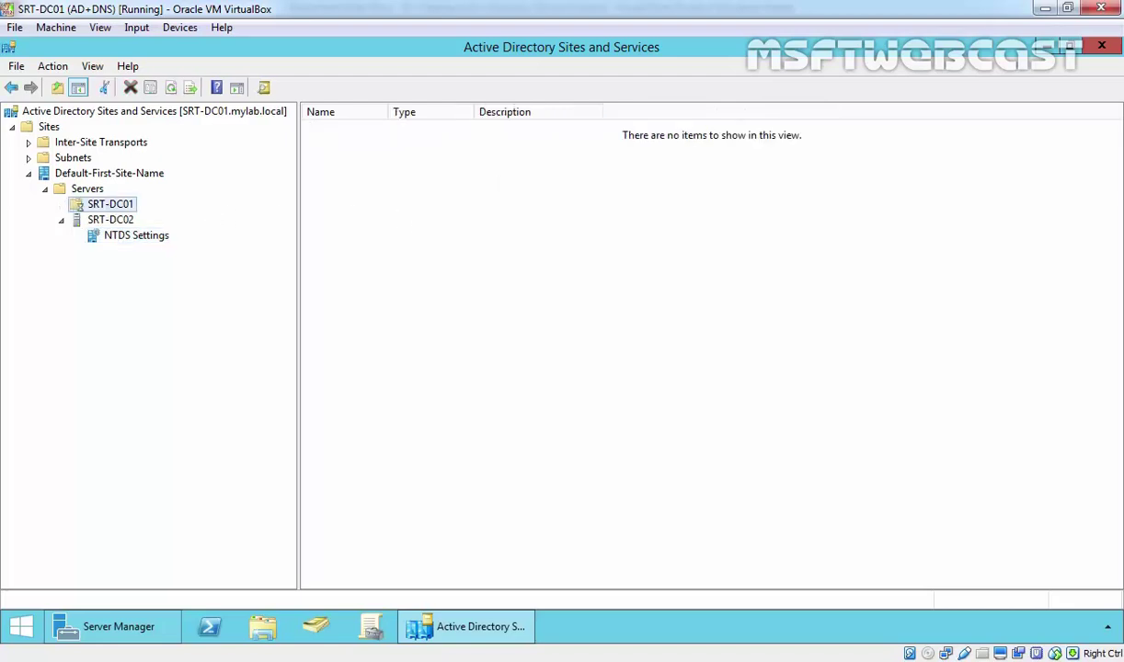
click(82, 174)
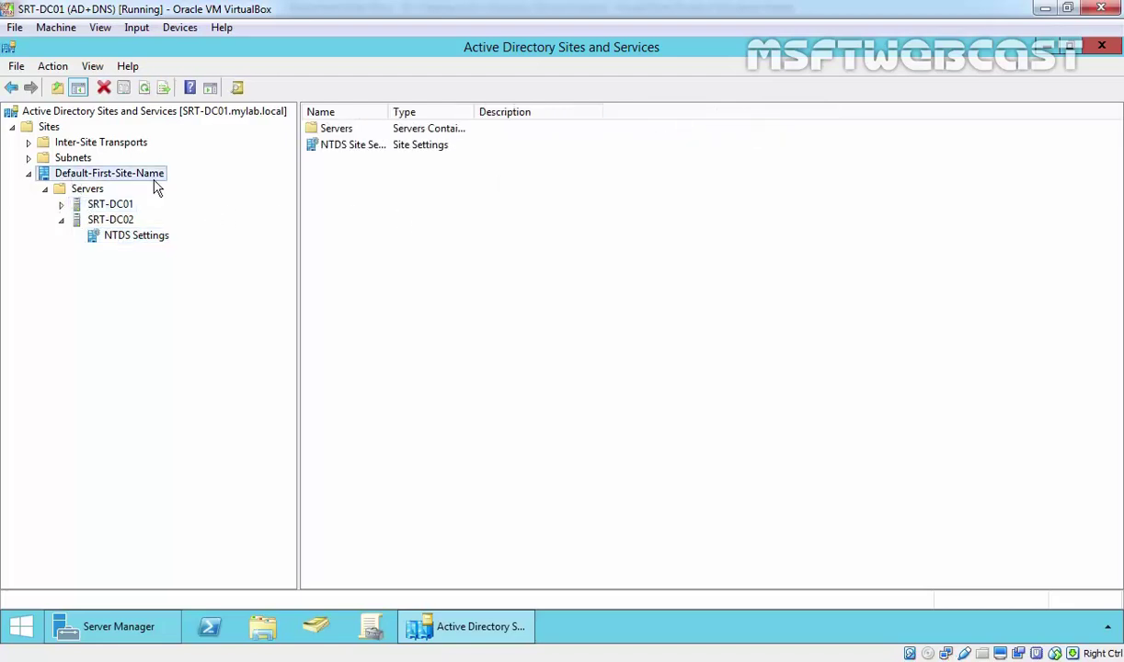
double_click(108, 204)
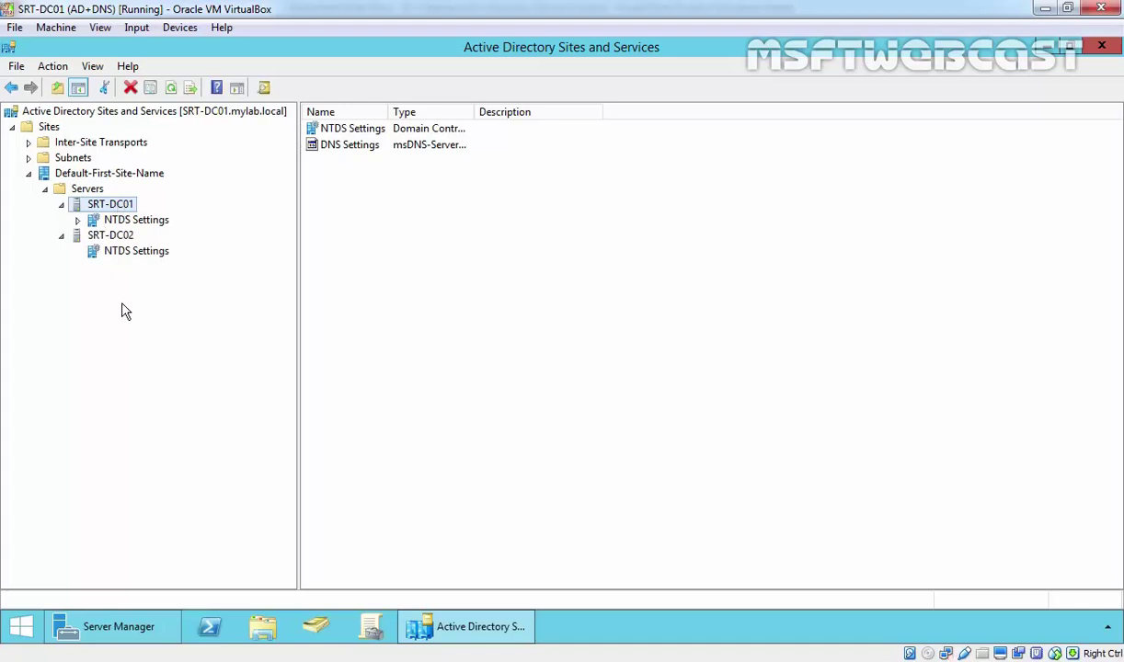
click(121, 222)
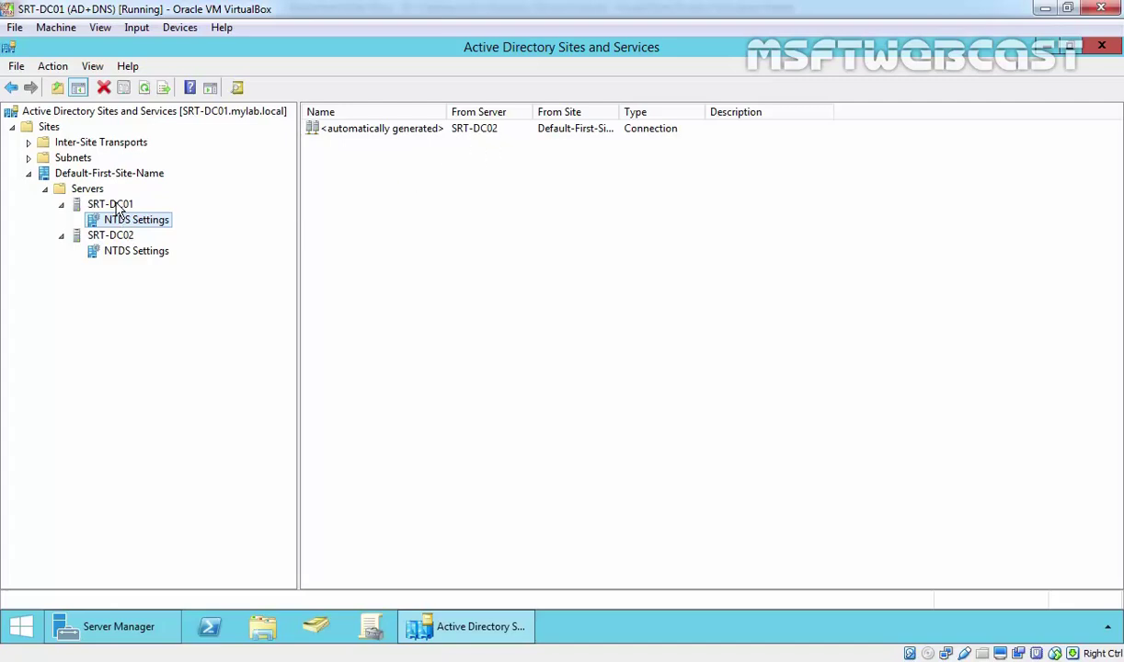
click(125, 251)
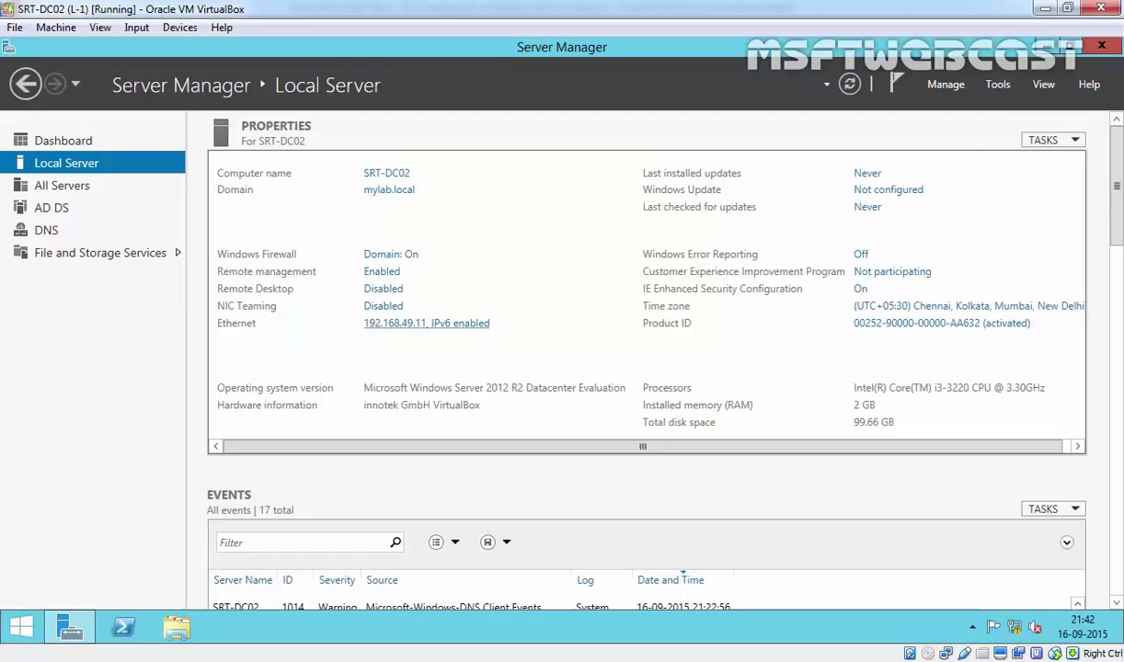
On SRT-DC02, open the Internet Protocol Version 4 properties of the Ethernet connection
click(418, 314)
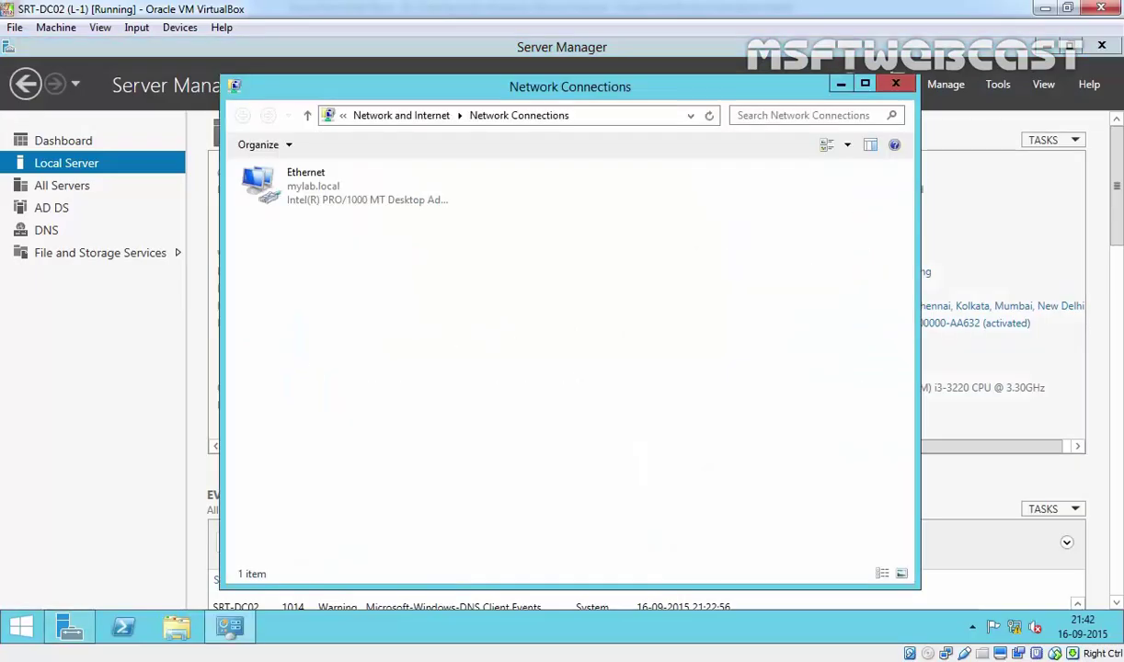
click(345, 207)
right_click(339, 193)
click(387, 351)
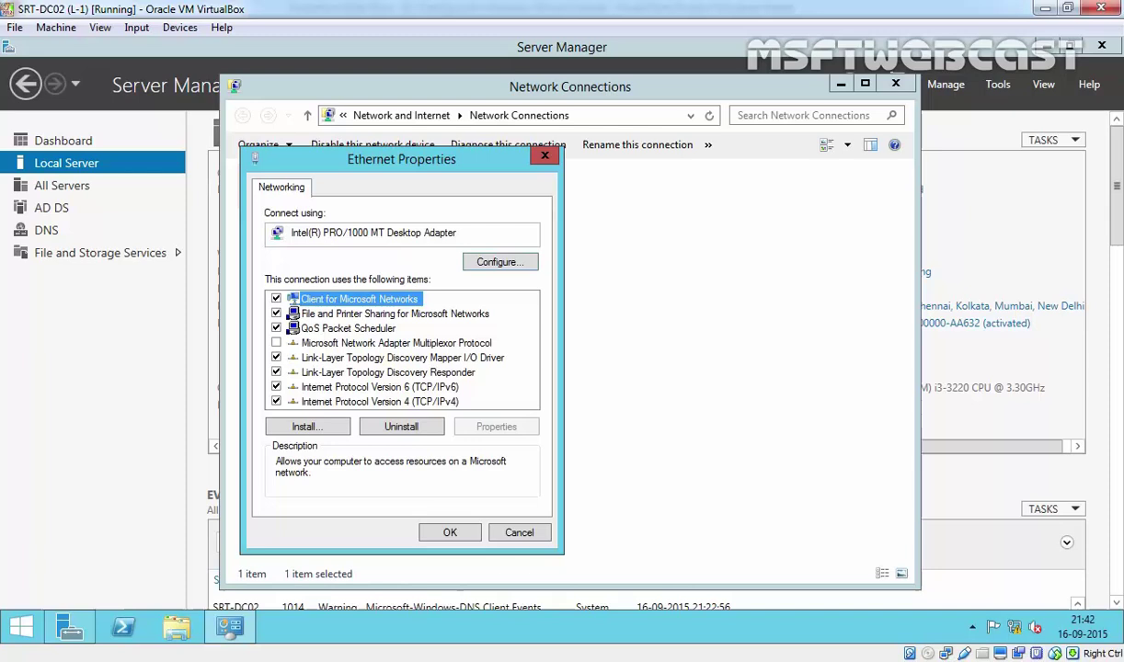
click(404, 401)
click(487, 424)
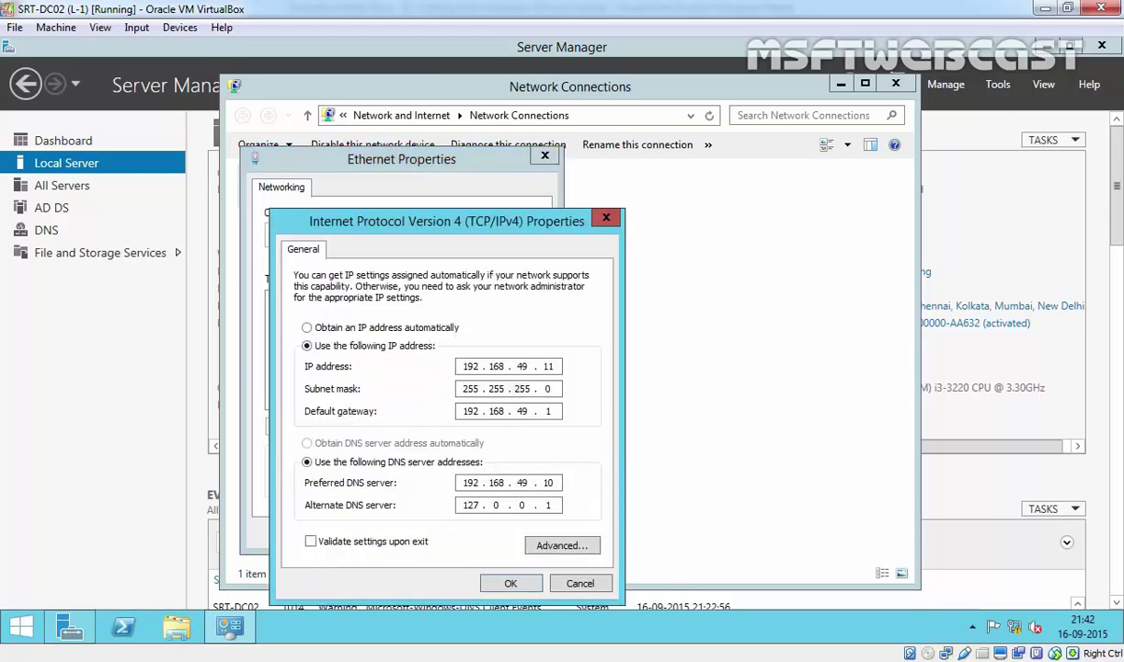
Set the adapter's IP address to 192.168.50.10 and its default gateway to 192.168.50.1
drag(516, 366, 542, 366)
text(50)
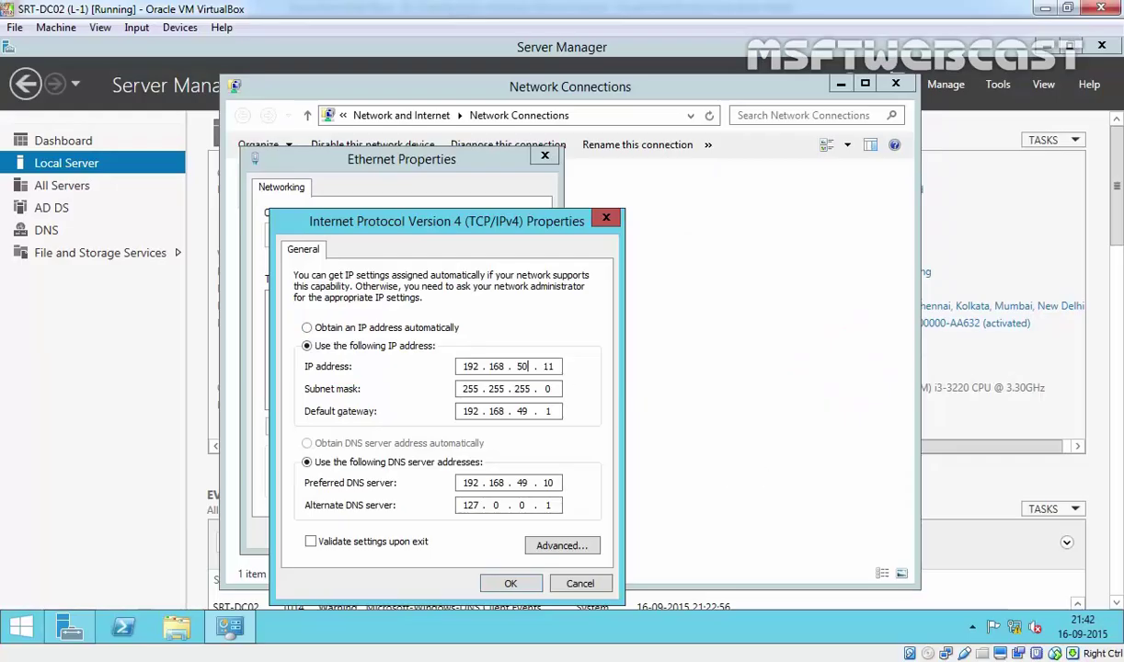
click(561, 366)
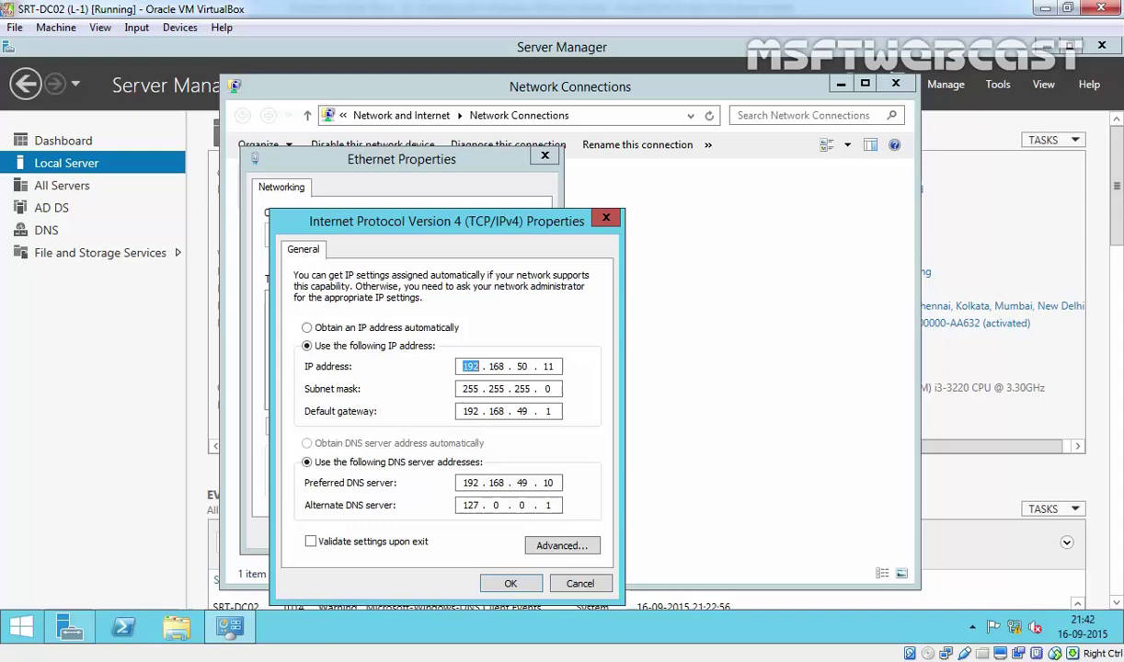
click(552, 366)
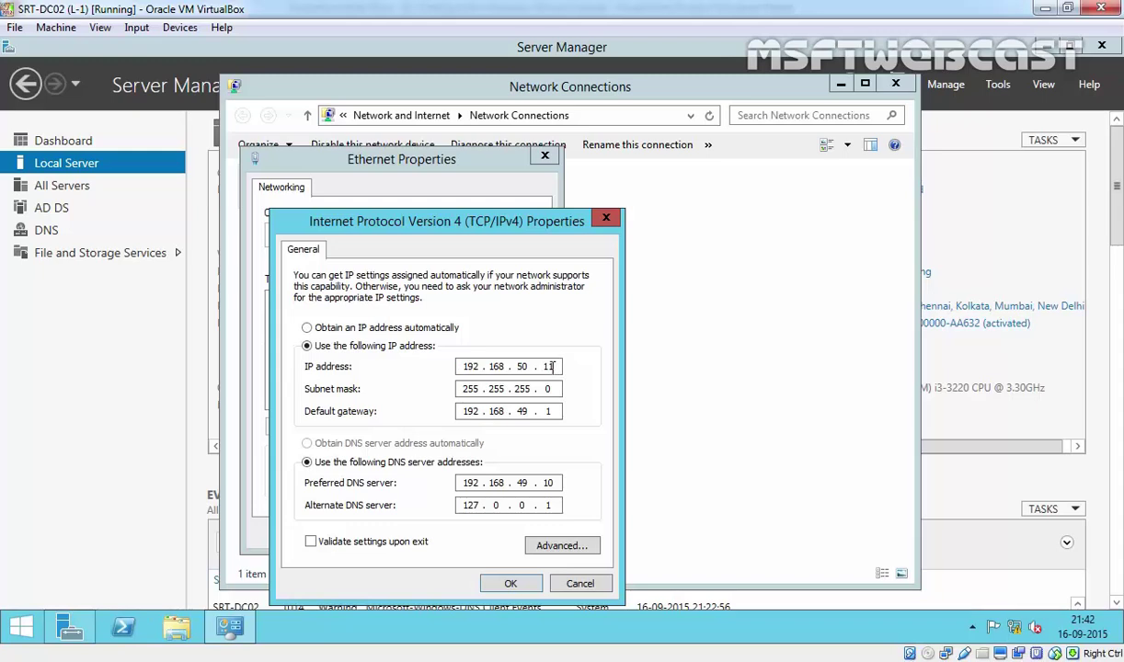
text(0)
key(Tab)
key(Tab)
text(192 . 168 . 50)
Set the preferred DNS server to 192.168.50.10 and the alternate to 192.168.49.10, then apply the settings and close Network Connections
key(Tab)
key(Tab)
text(192.168.)
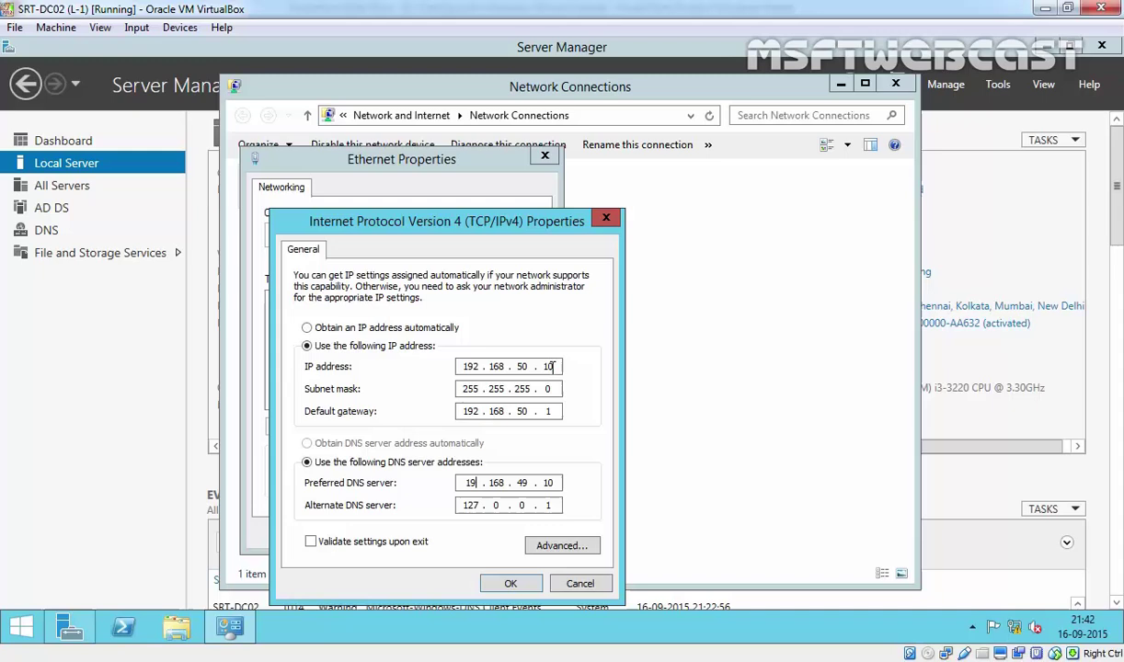
text(50)
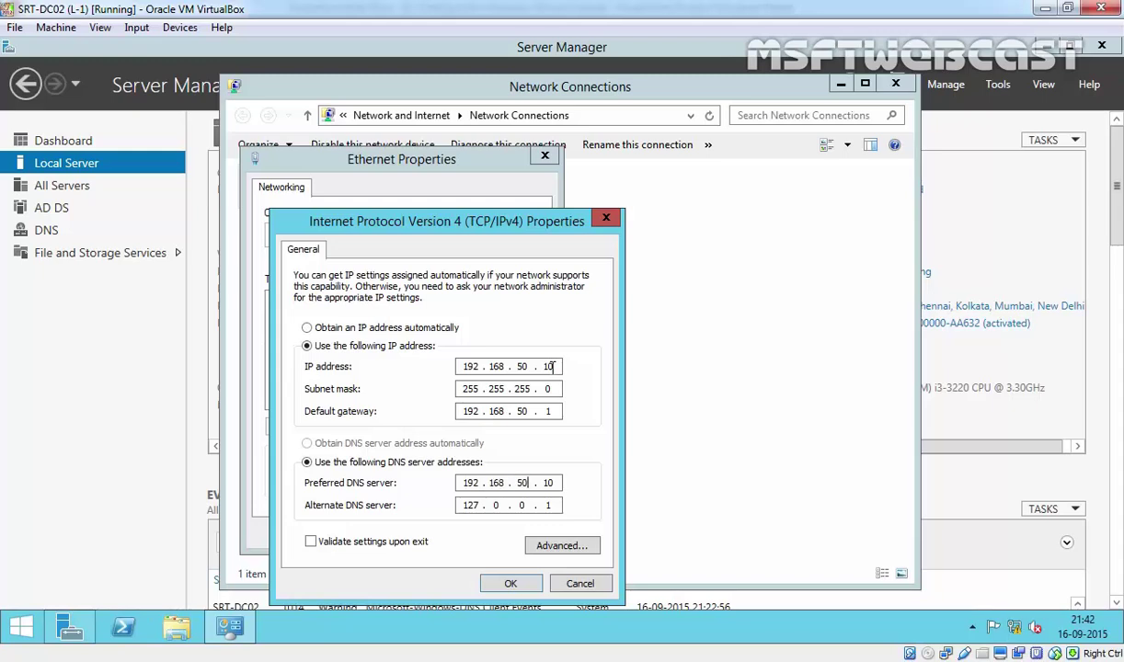
key(Tab)
text(192.168.49.10)
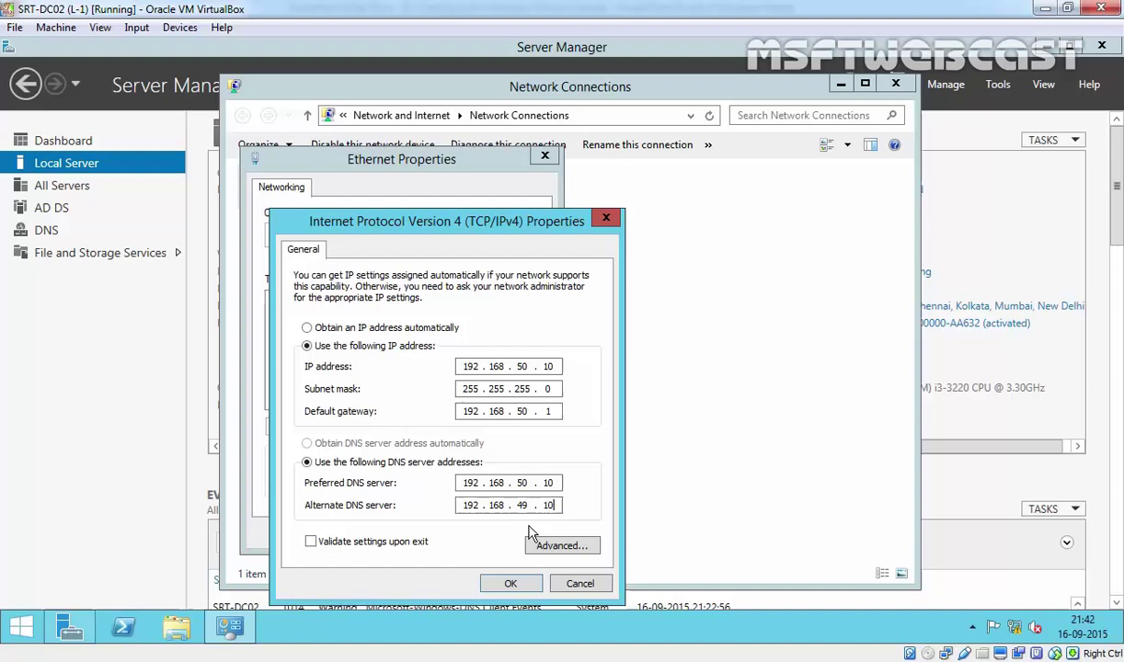
click(511, 583)
click(446, 532)
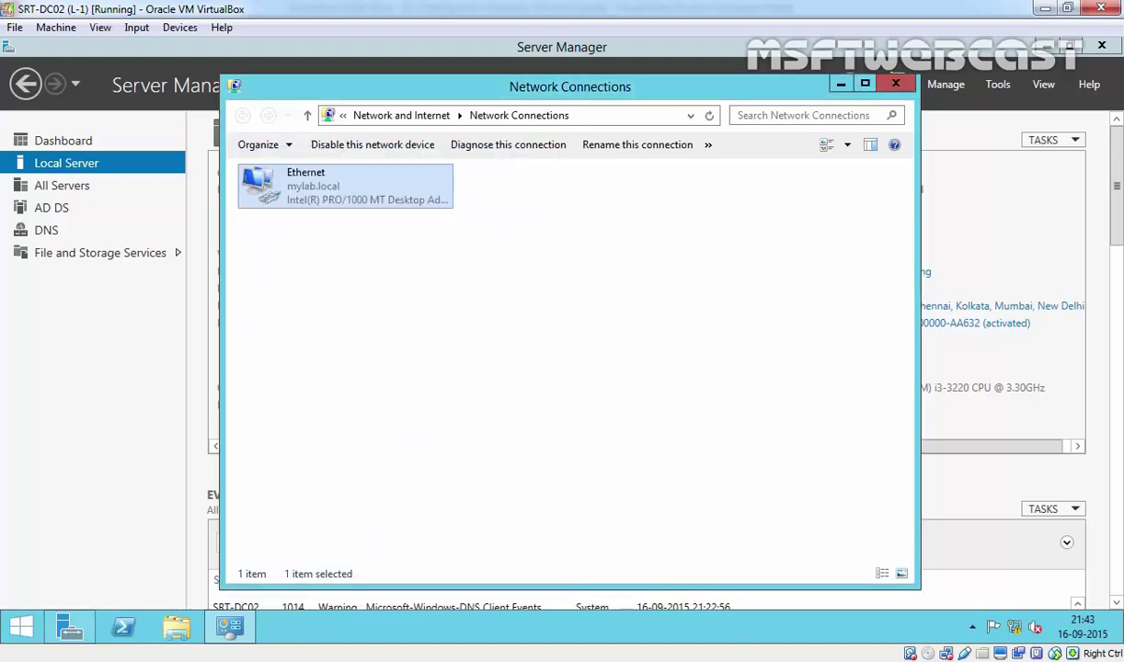
click(895, 84)
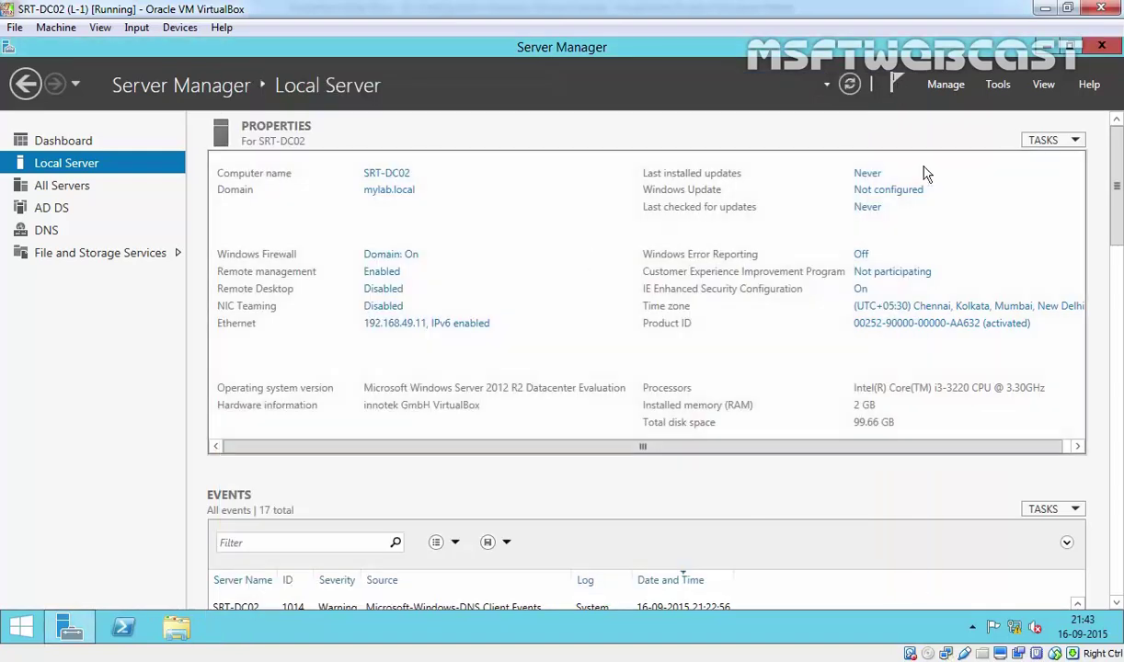
Open DNS Manager and check the host records in the mylab.local forward lookup zone
click(997, 84)
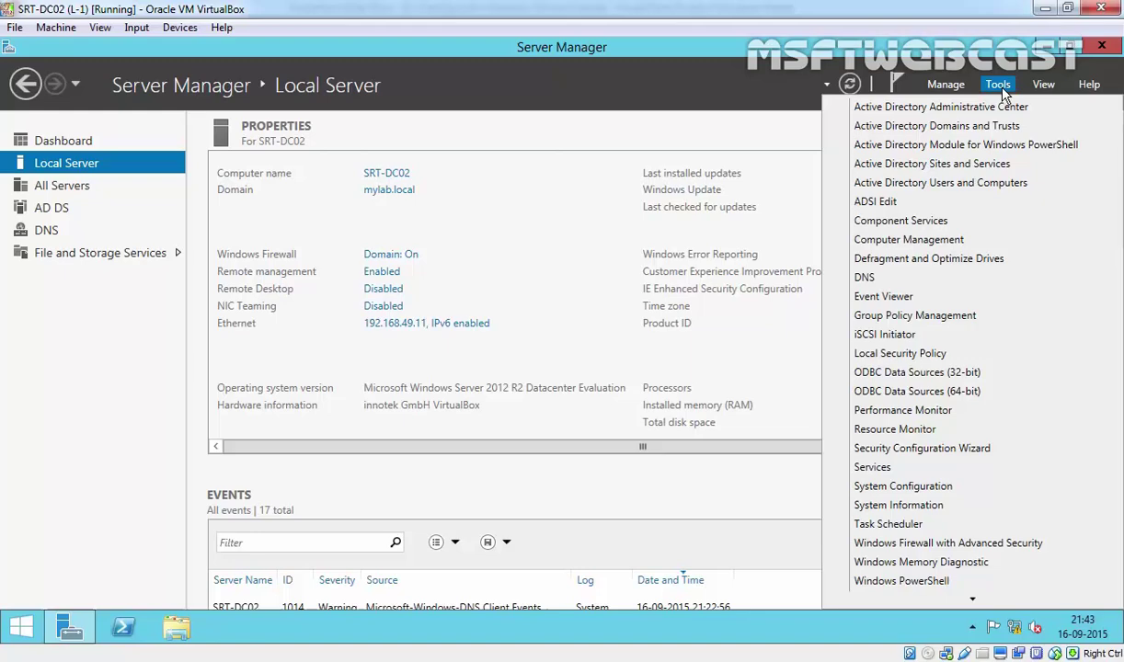
click(883, 275)
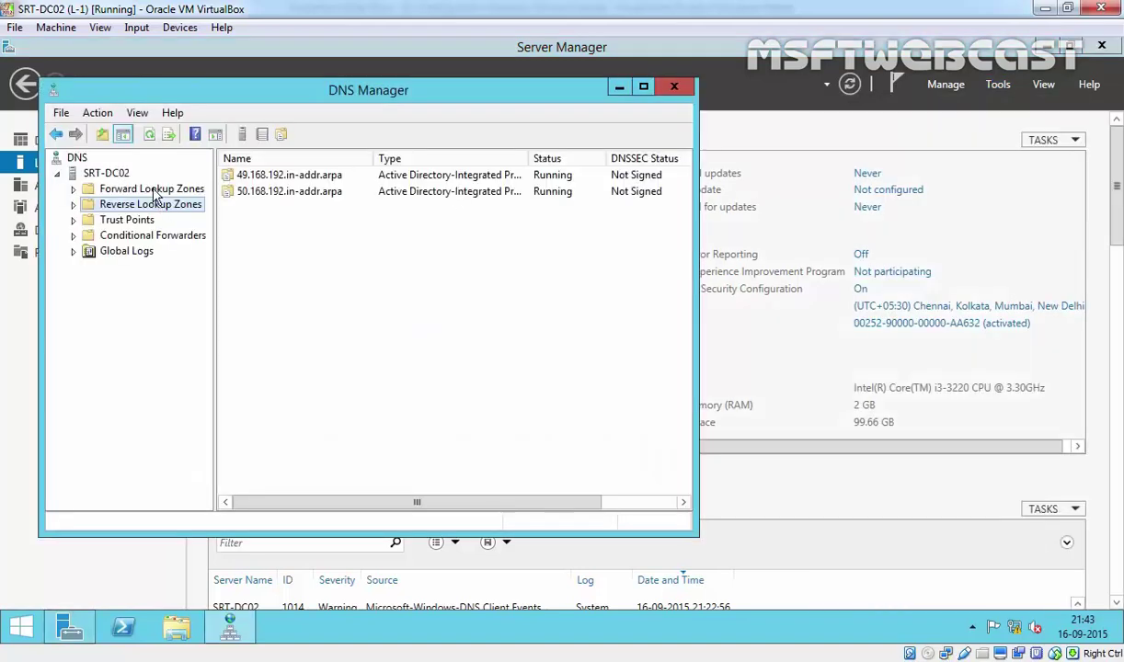
double_click(152, 188)
double_click(143, 219)
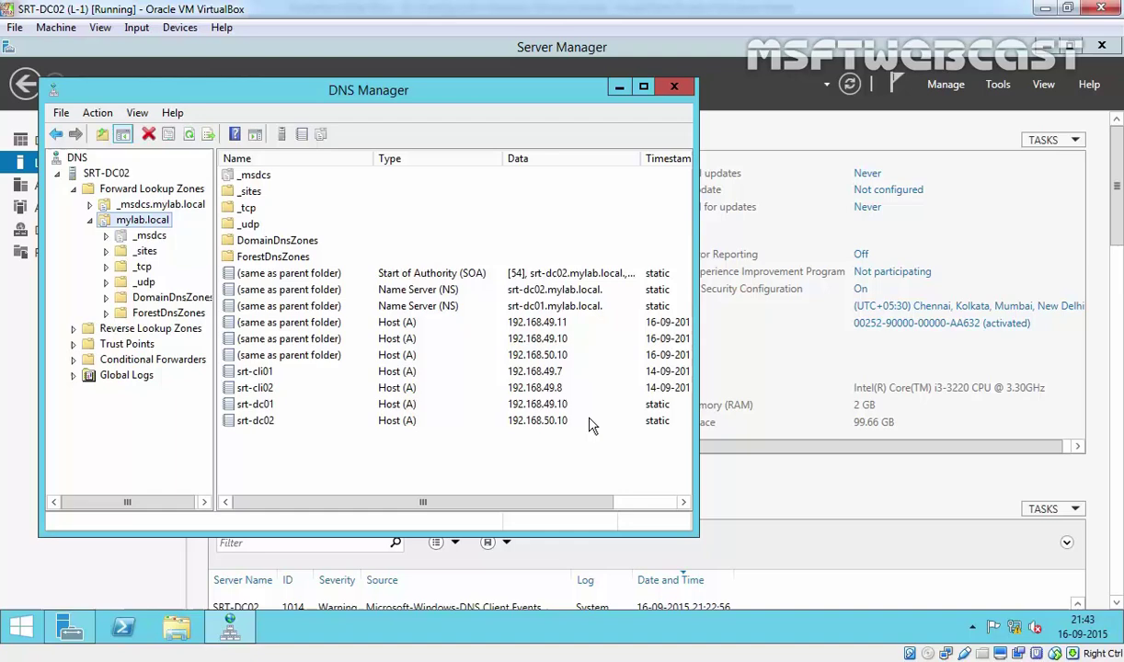
Create a PTR record in the 50.168.192.in-addr.arpa zone using the srt-dc02 host from mylab.local, then close DNS Manager and refresh Server Manager
double_click(140, 329)
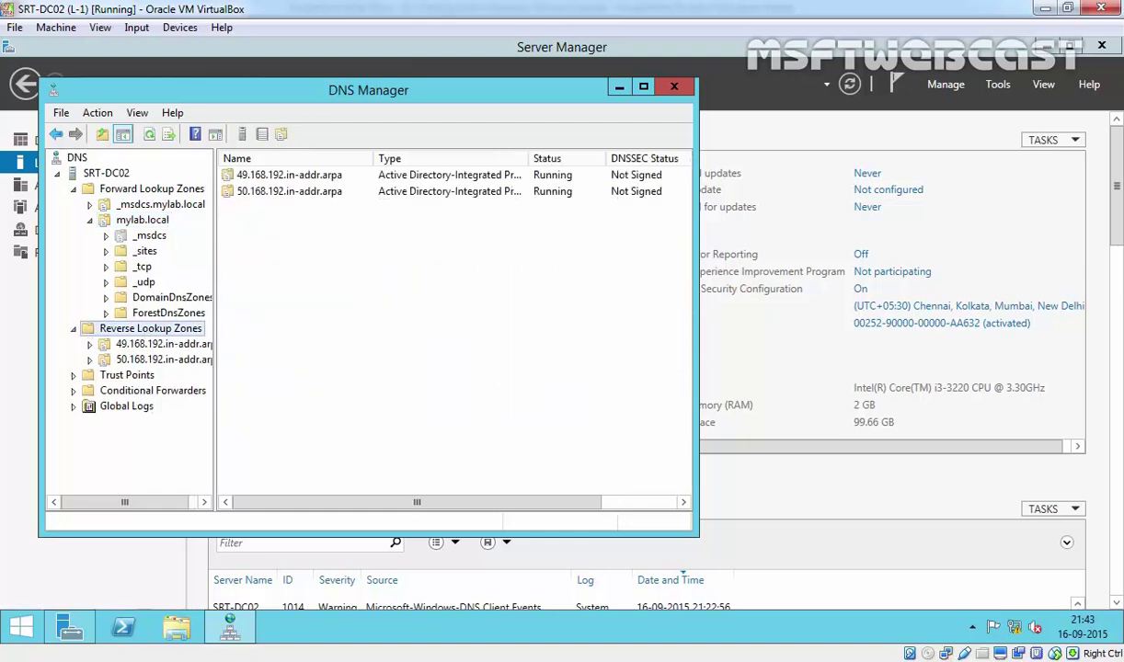
click(147, 360)
right_click(299, 247)
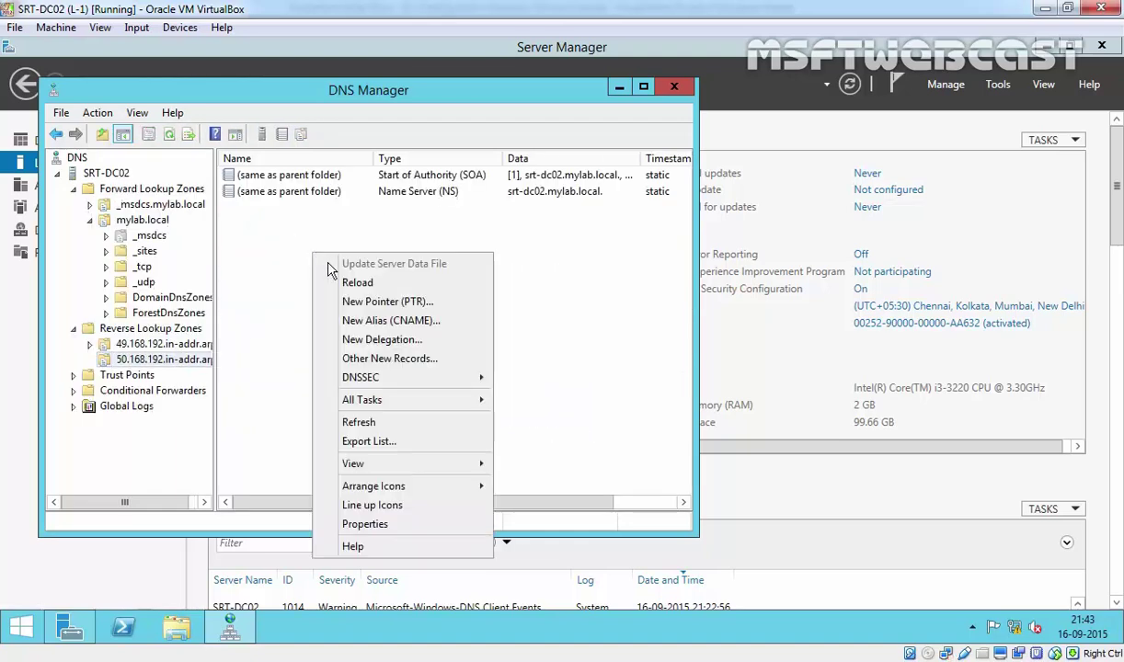
click(358, 300)
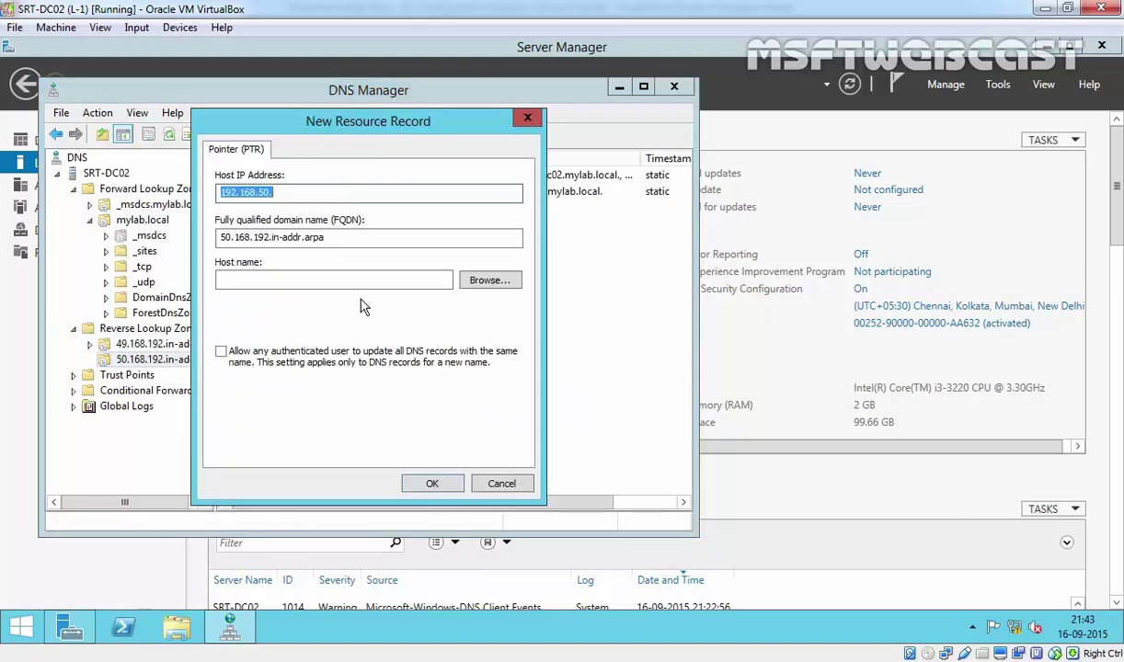
click(489, 280)
double_click(264, 252)
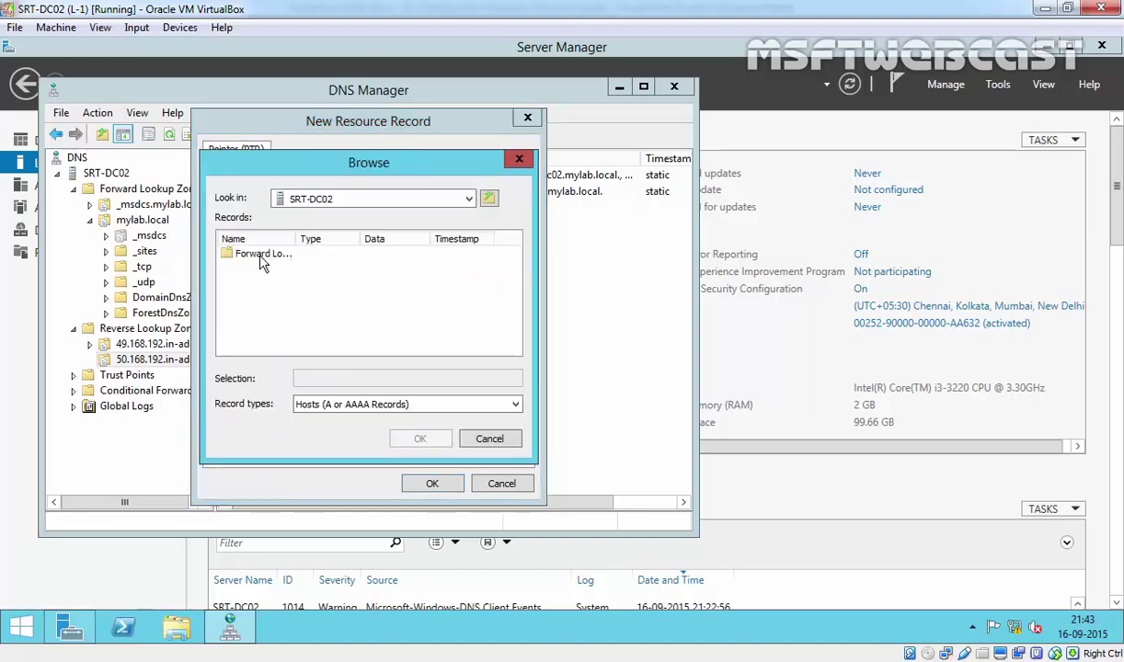
click(262, 255)
double_click(262, 256)
double_click(258, 268)
scroll(248, 313, down, 1)
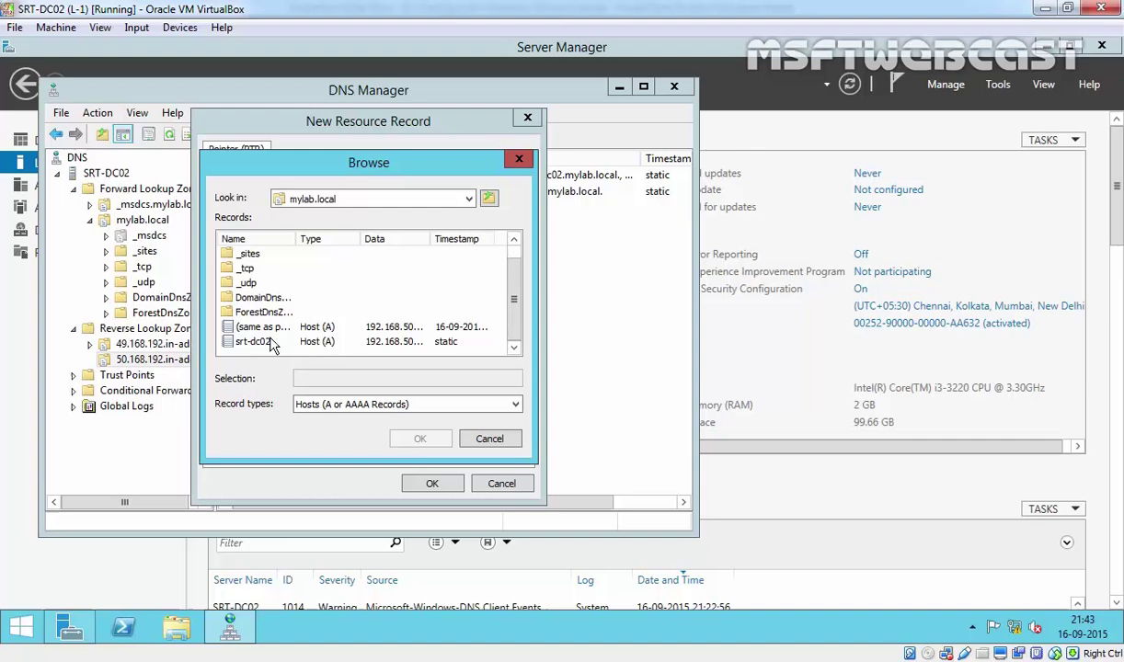
click(253, 341)
click(419, 439)
click(429, 481)
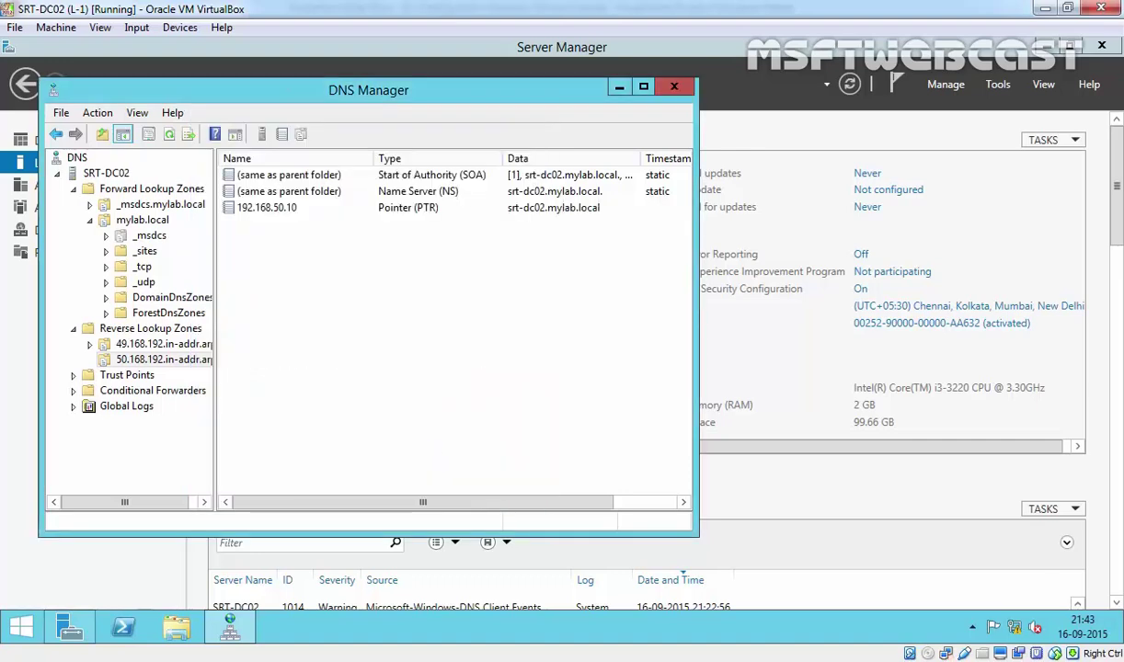
click(673, 86)
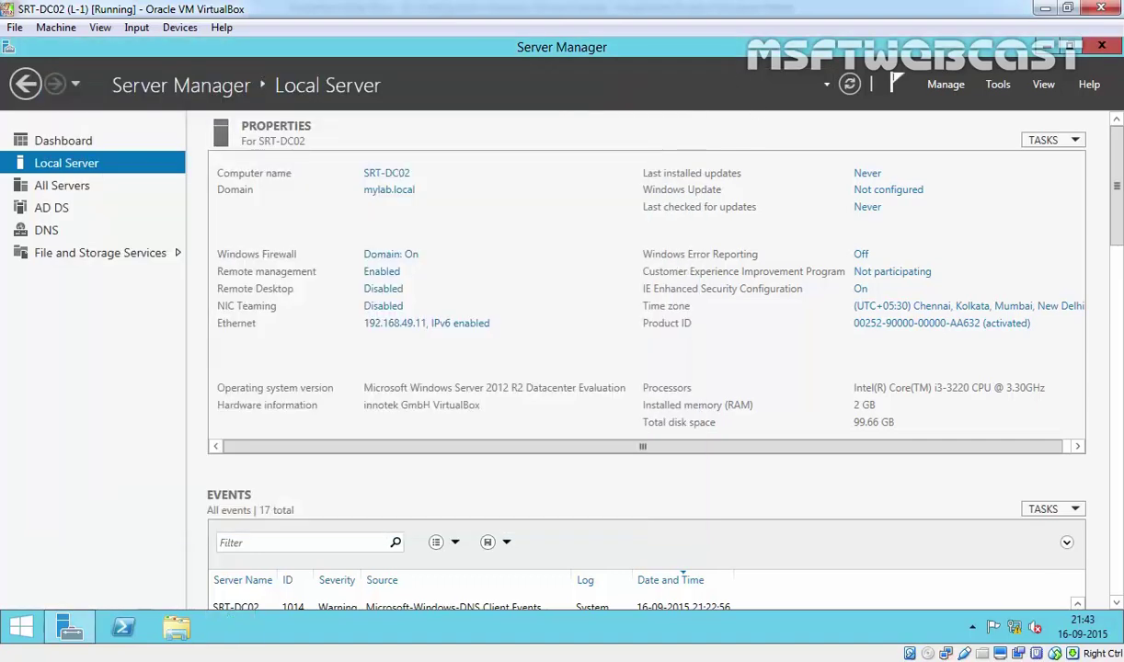
click(848, 84)
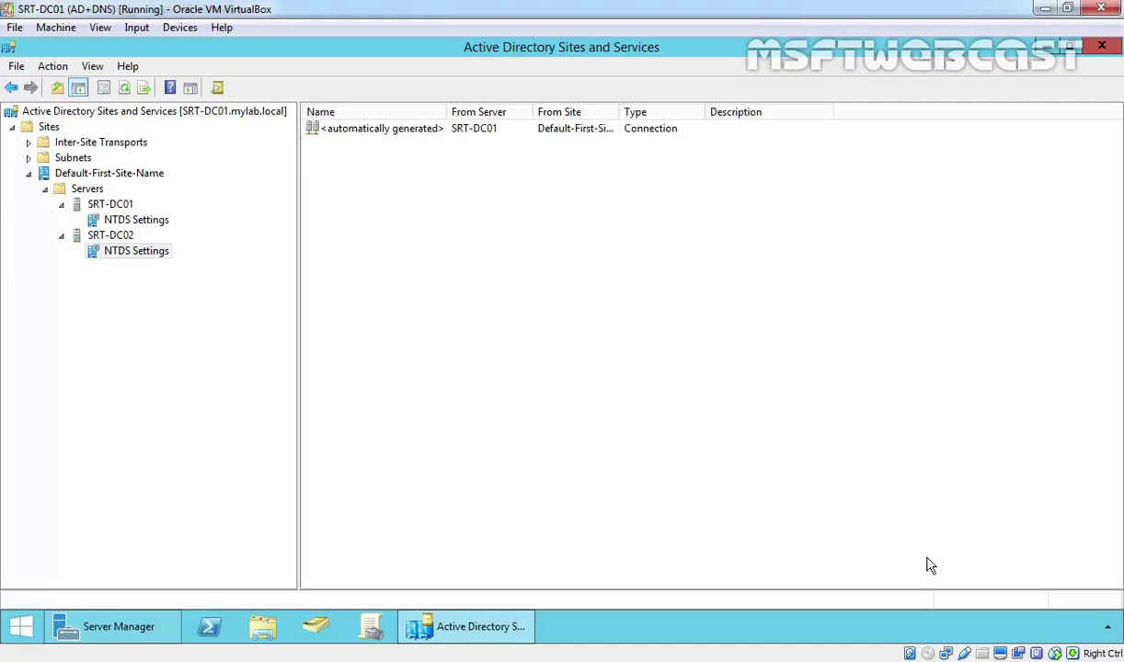
On SRT-DC01, run ncpa.cpl and open the properties of the Ethernet connection
key(super+r)
text(n)
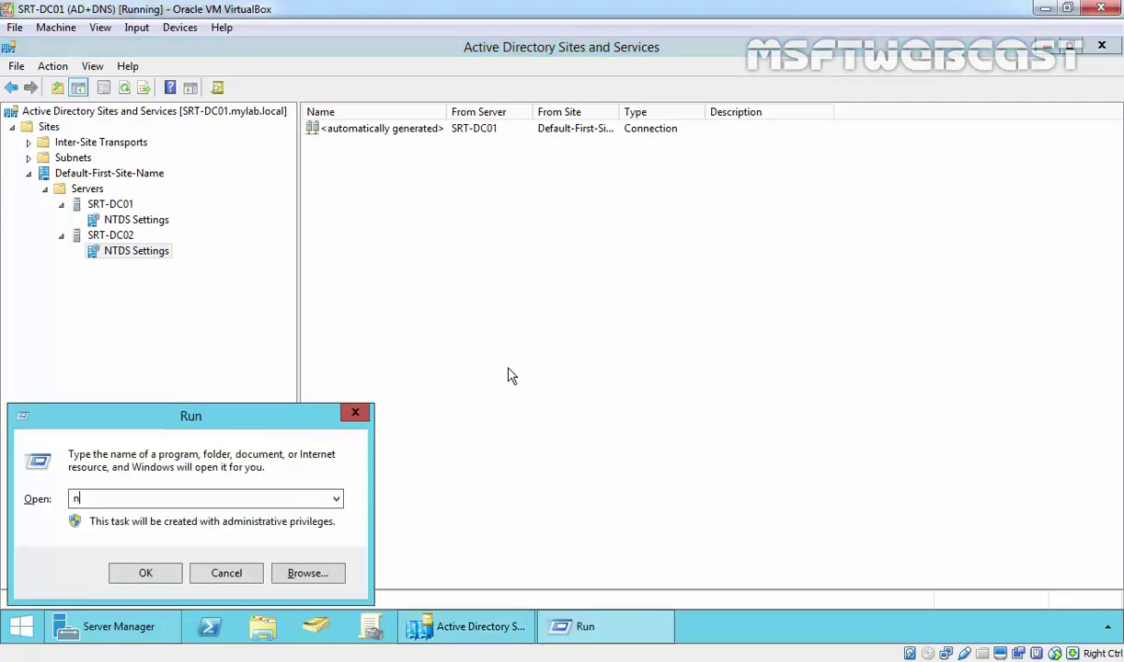
text(cpa.cpl)
key(Return)
key(shift+F10)
key(Up)
key(Return)
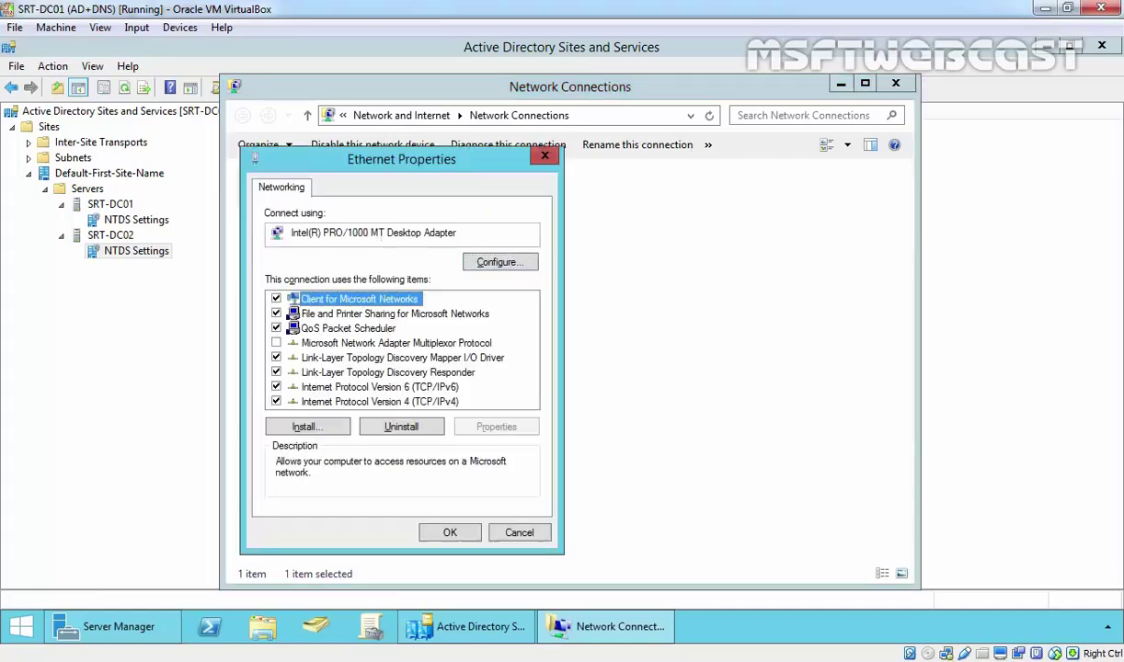
Open the Internet Protocol Version 4 (TCP/IPv4) properties and set the alternate DNS server to 192.168.50.10
key(Down)
key(Down)
key(Down)
key(Down)
key(Down)
key(Down)
key(Down)
key(alt+r)
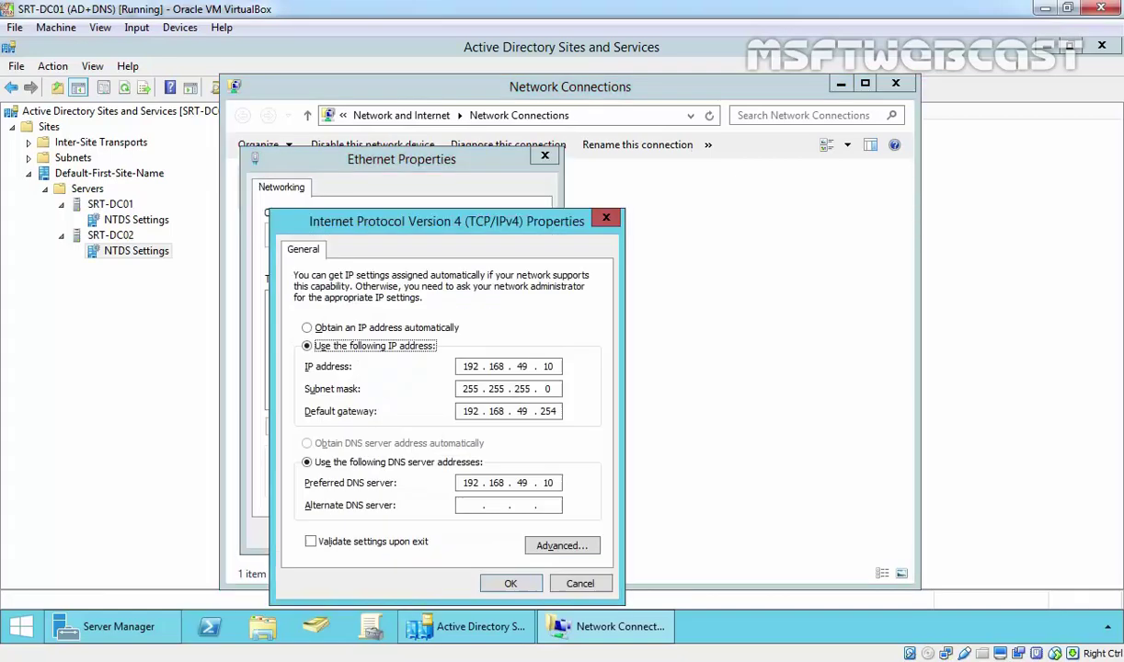
click(466, 506)
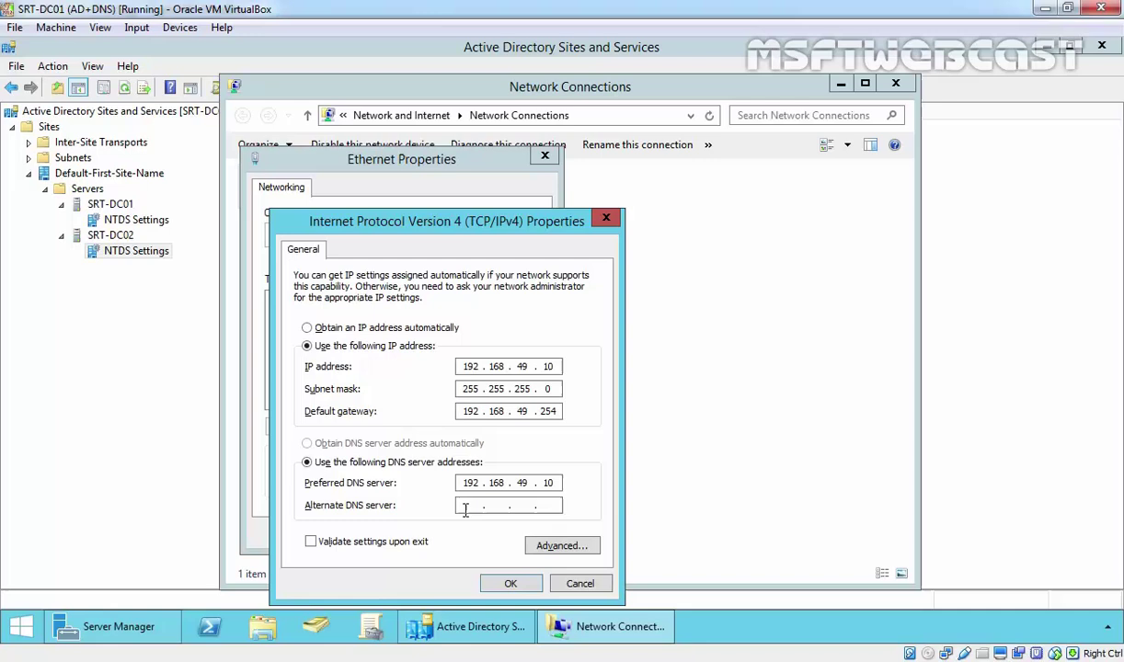
text(192 . 168 . )
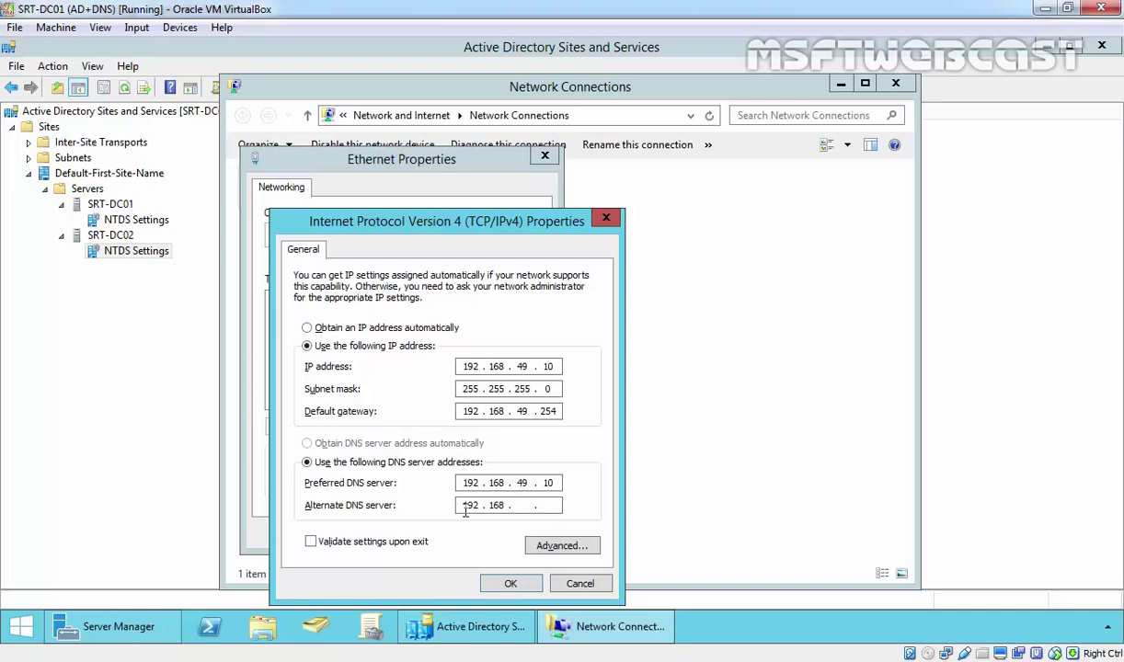
text(50 . 10)
Set the default gateway to 192.168.49.1, apply the settings, and close the Ethernet properties and Network Connections
drag(540, 411, 565, 411)
text(1)
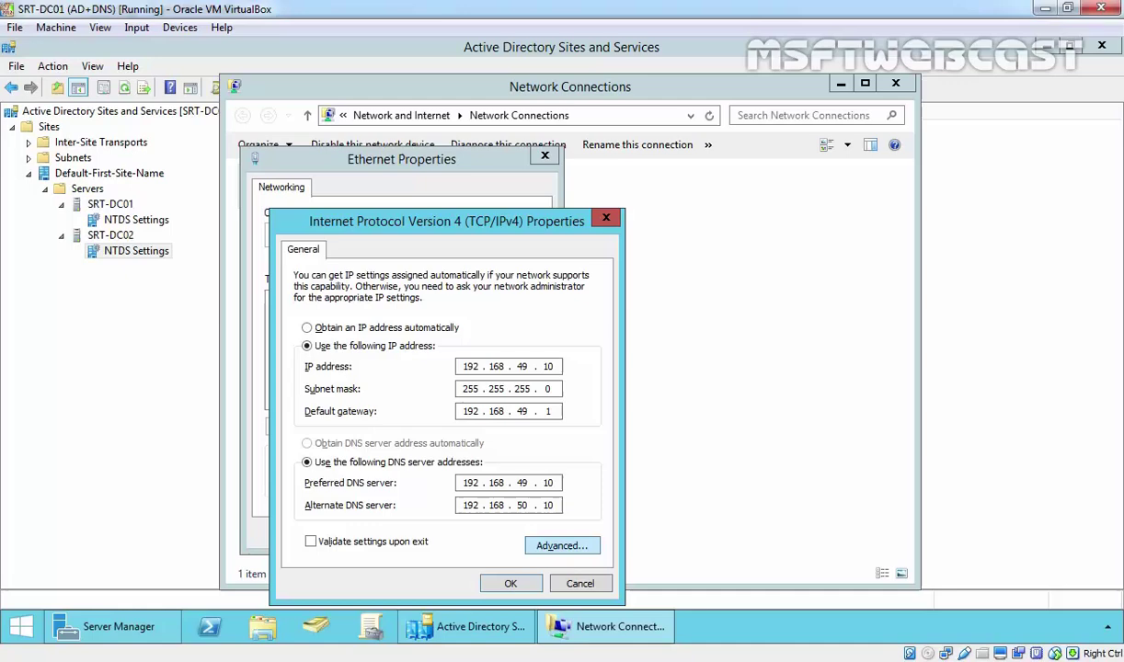
click(504, 581)
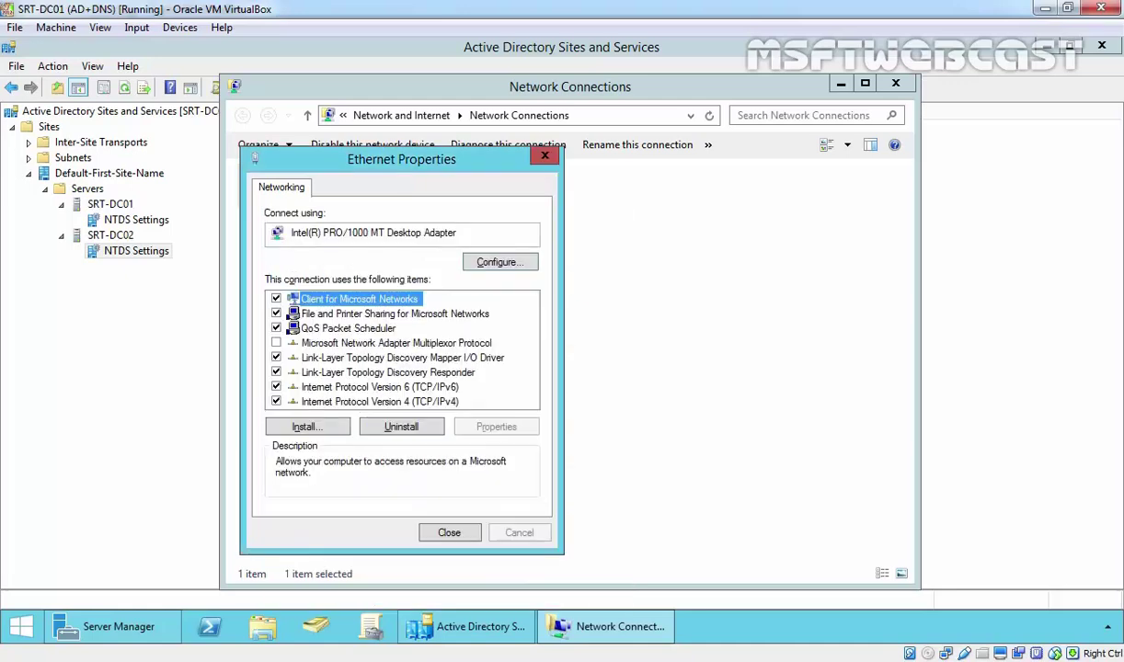
click(442, 534)
click(895, 83)
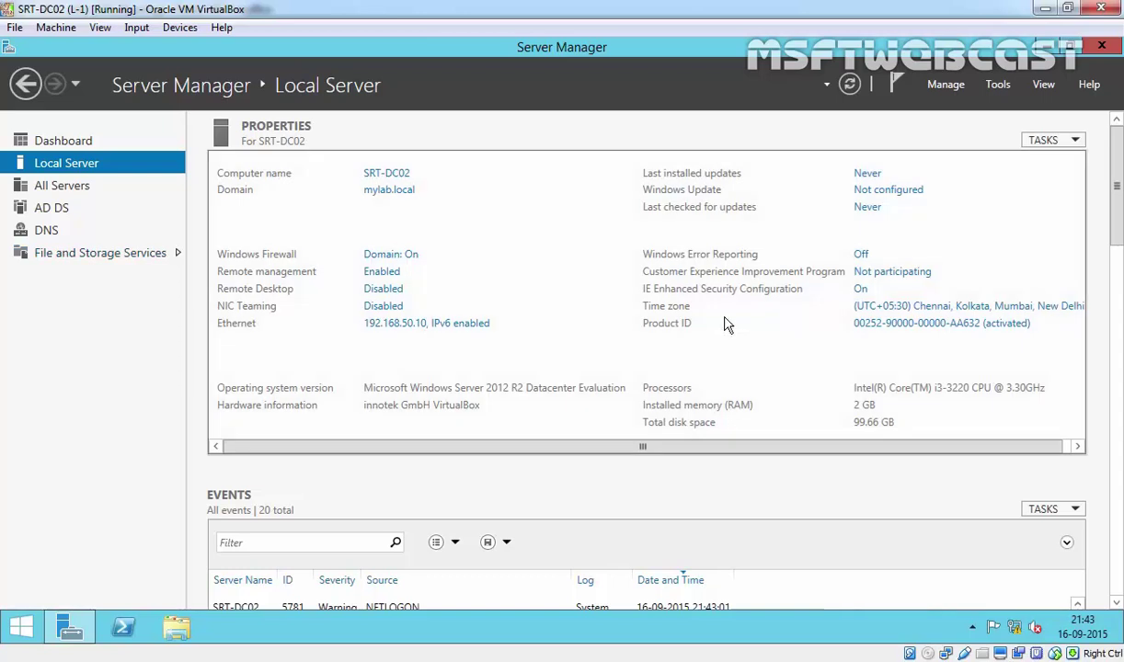
On SRT-DC02, ping 192.168.49.10 from a command prompt, then close it
key(super+r)
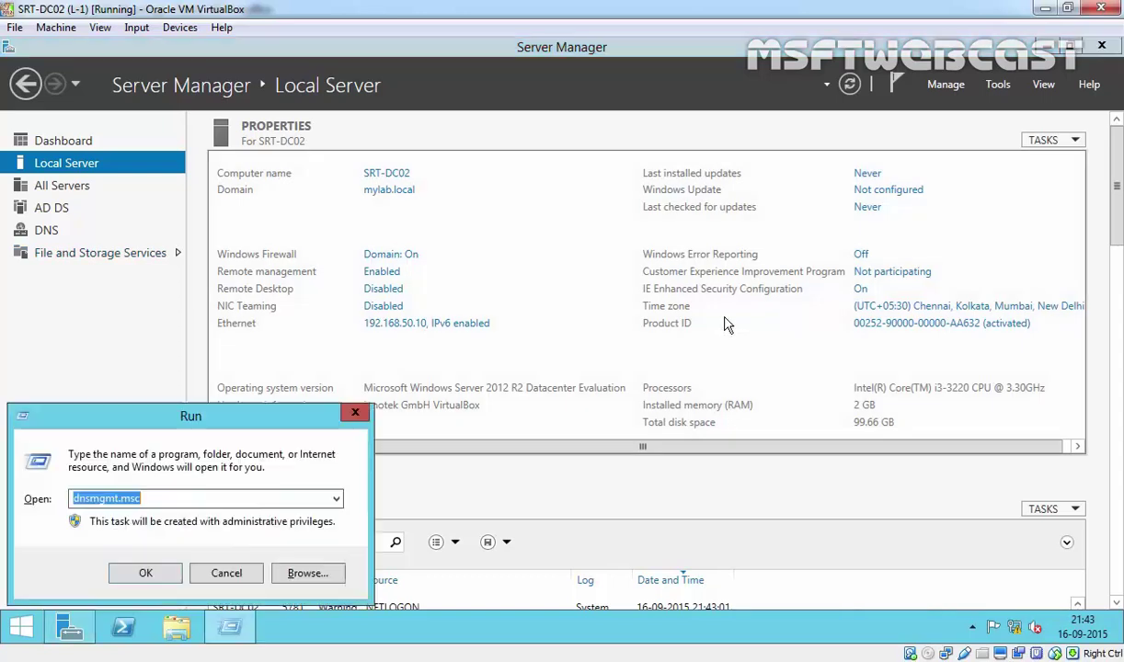
text(cmd)
key(Return)
text(pi)
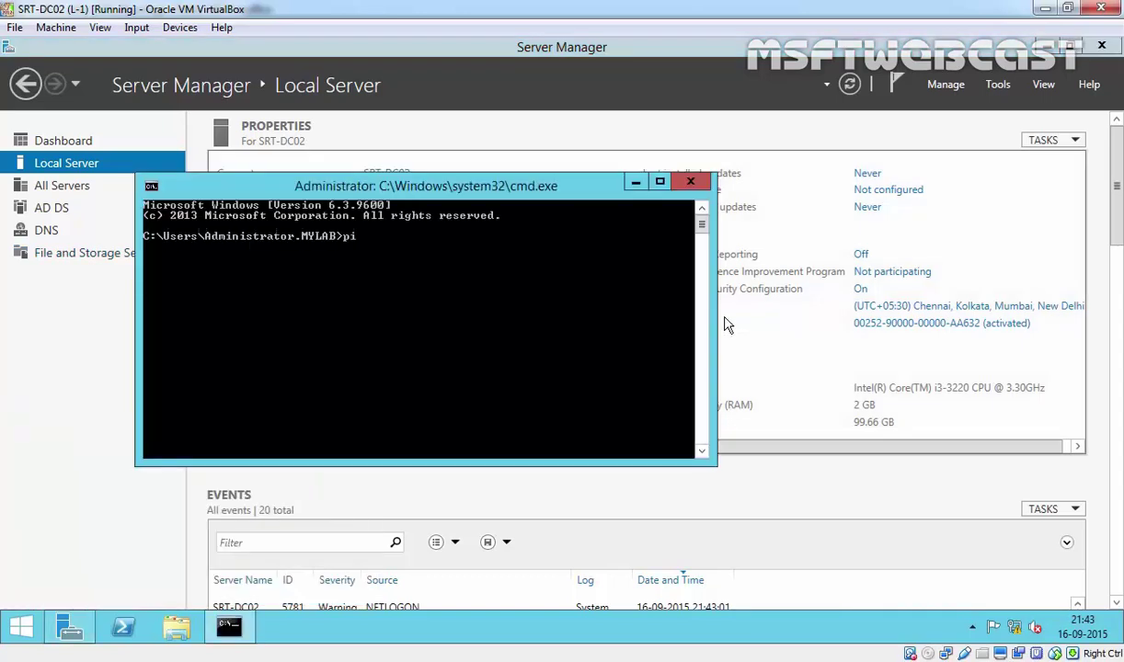
text(ng 192.16)
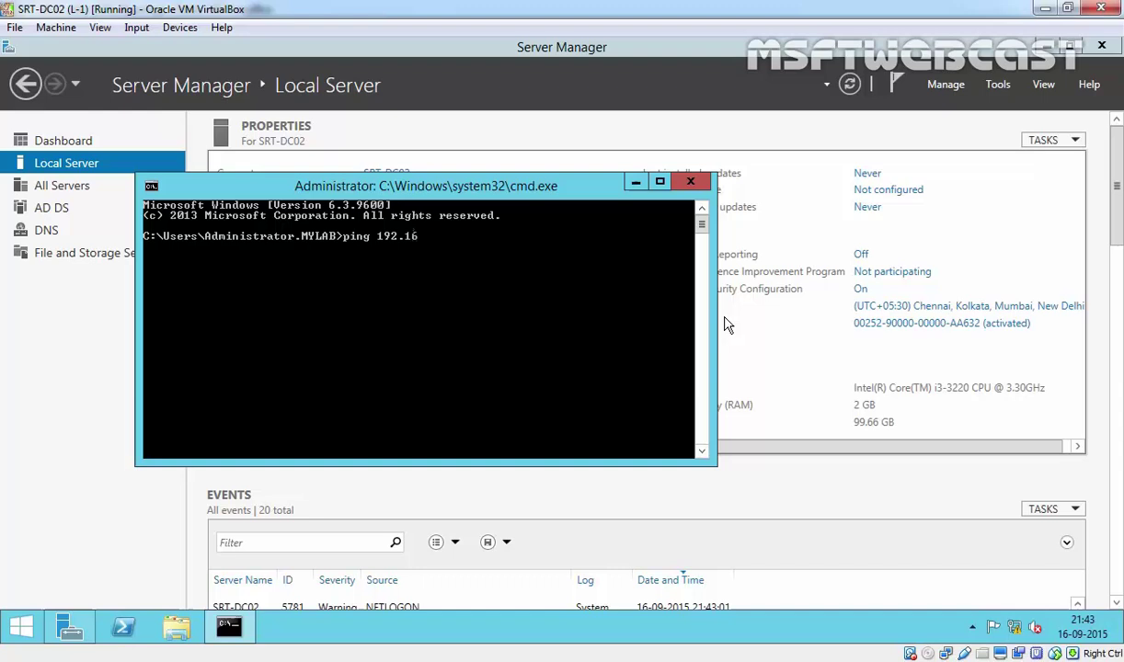
text(8.49.)
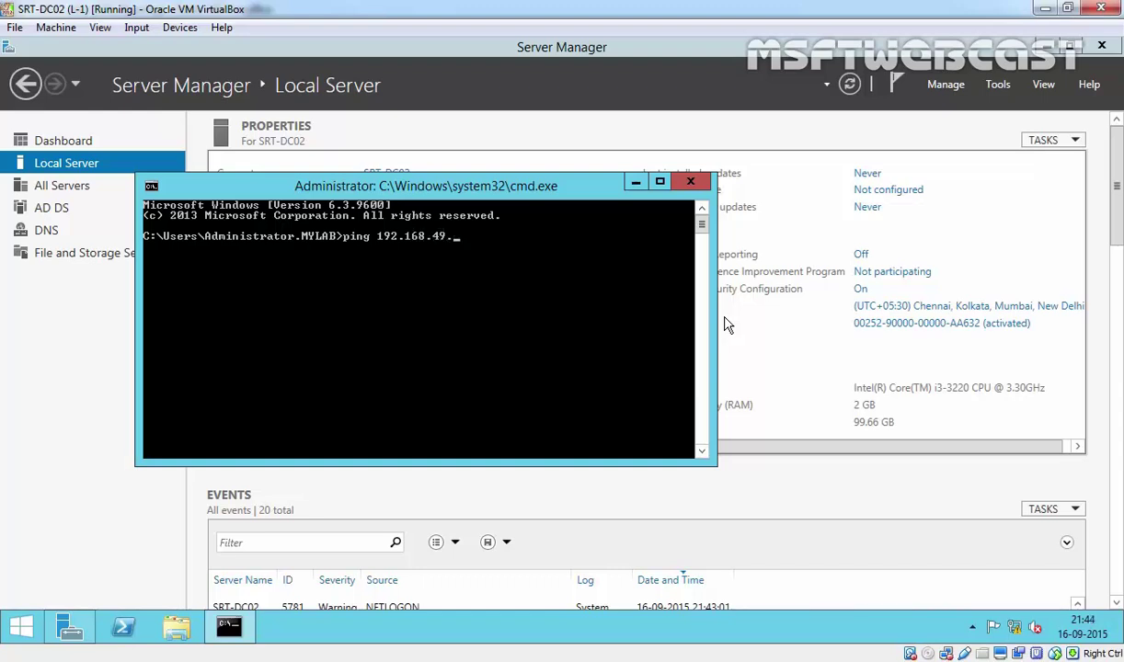
text(10)
key(Return)
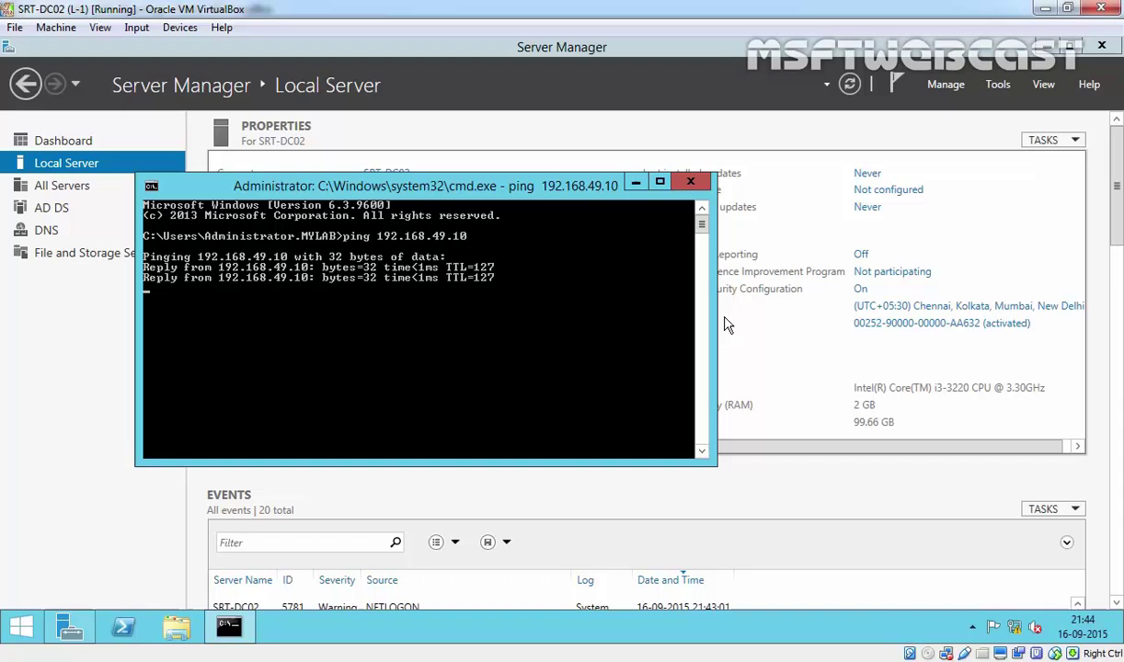
click(689, 181)
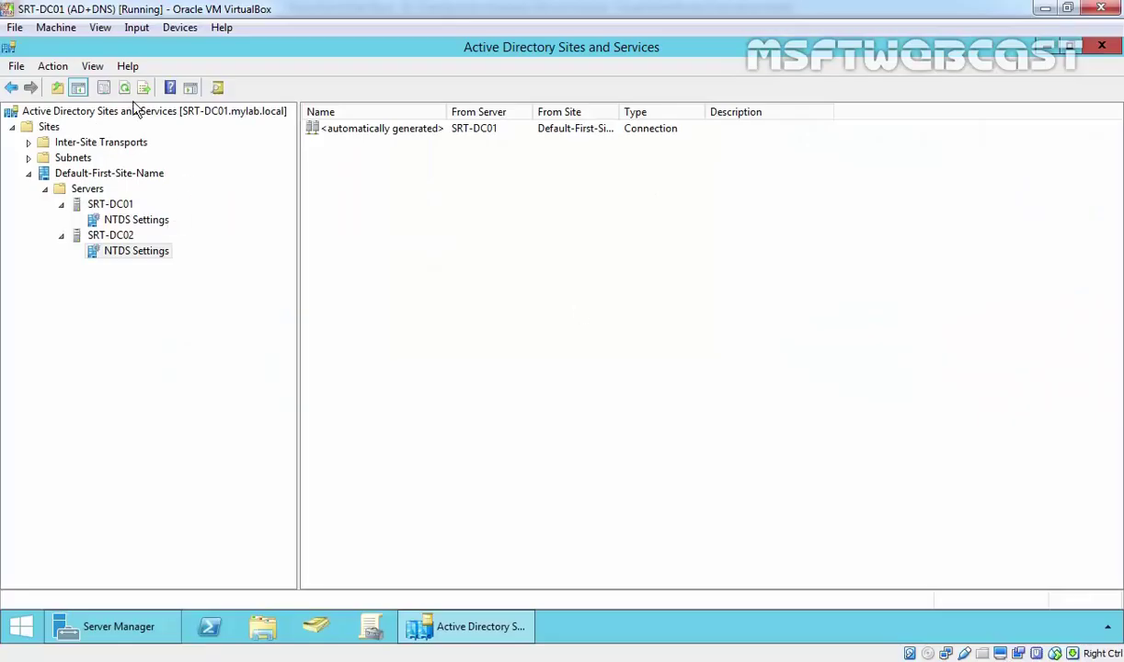
On SRT-DC01, rename the Default-First-Site-Name site to MAIN-OFFICE and expand its Servers container
click(82, 175)
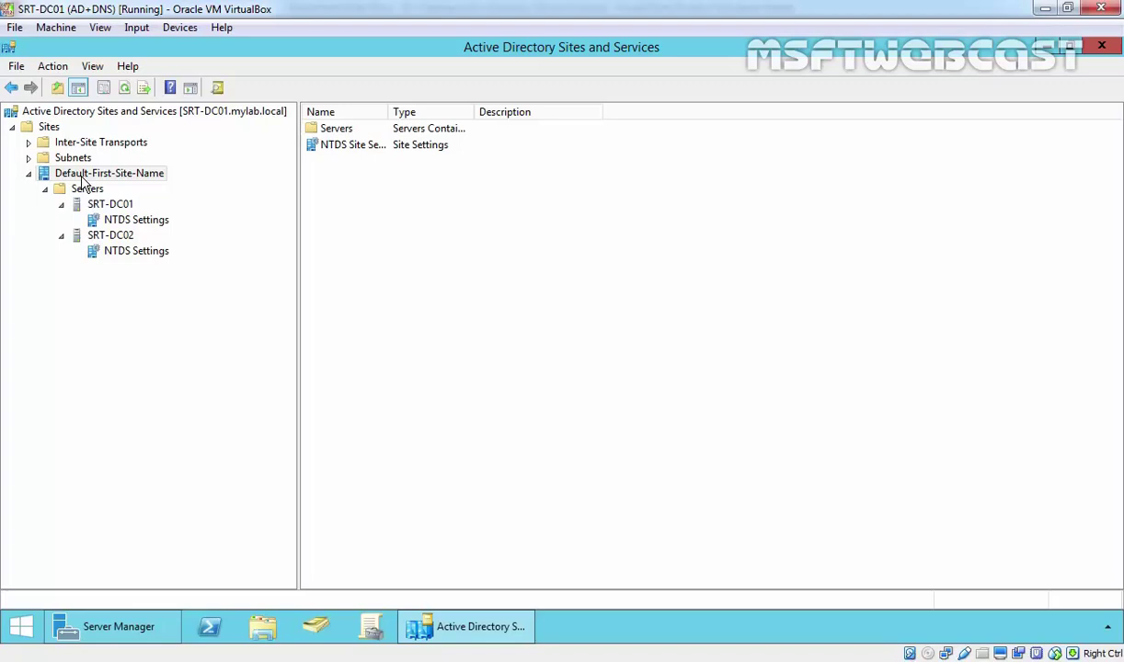
click(81, 179)
right_click(82, 177)
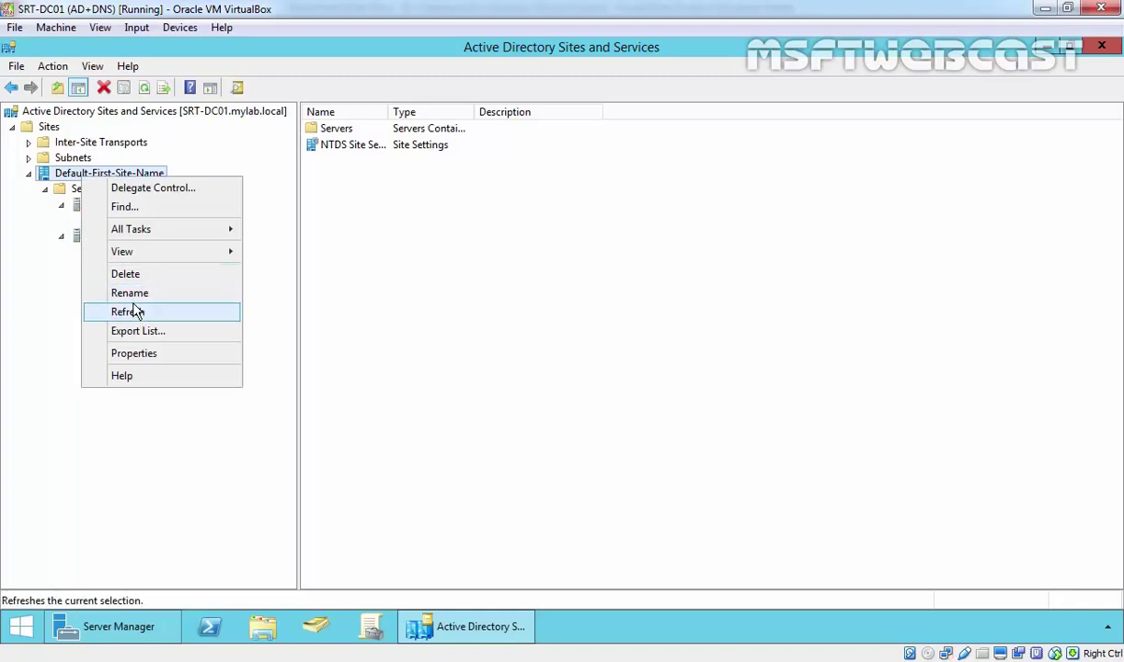
click(129, 293)
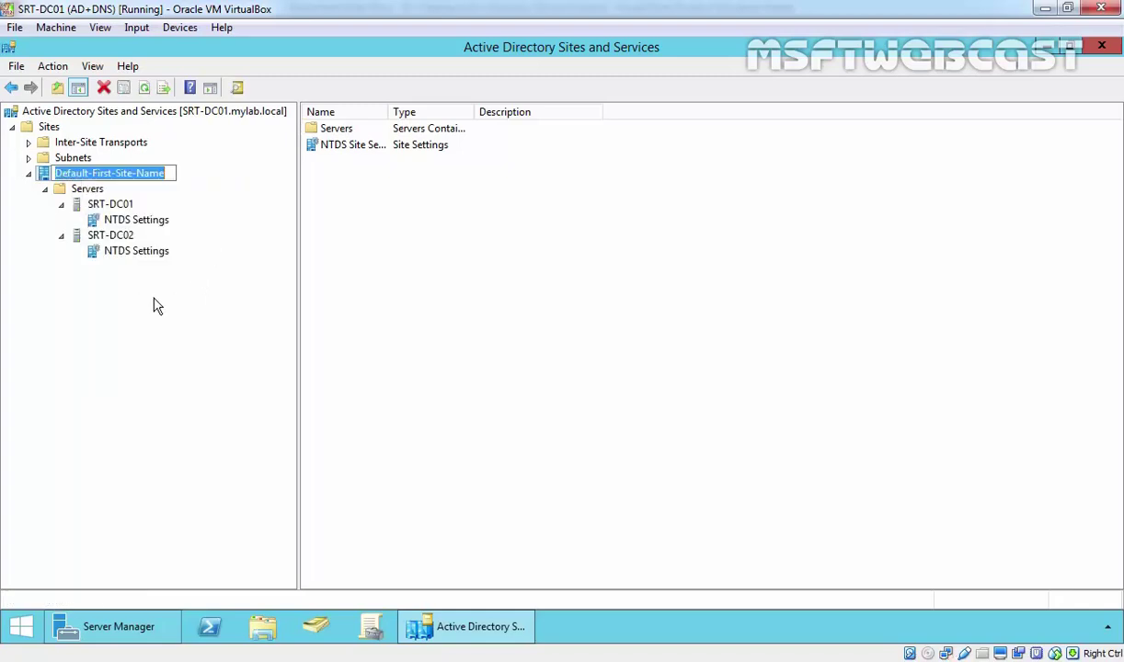
text(MAIN-)
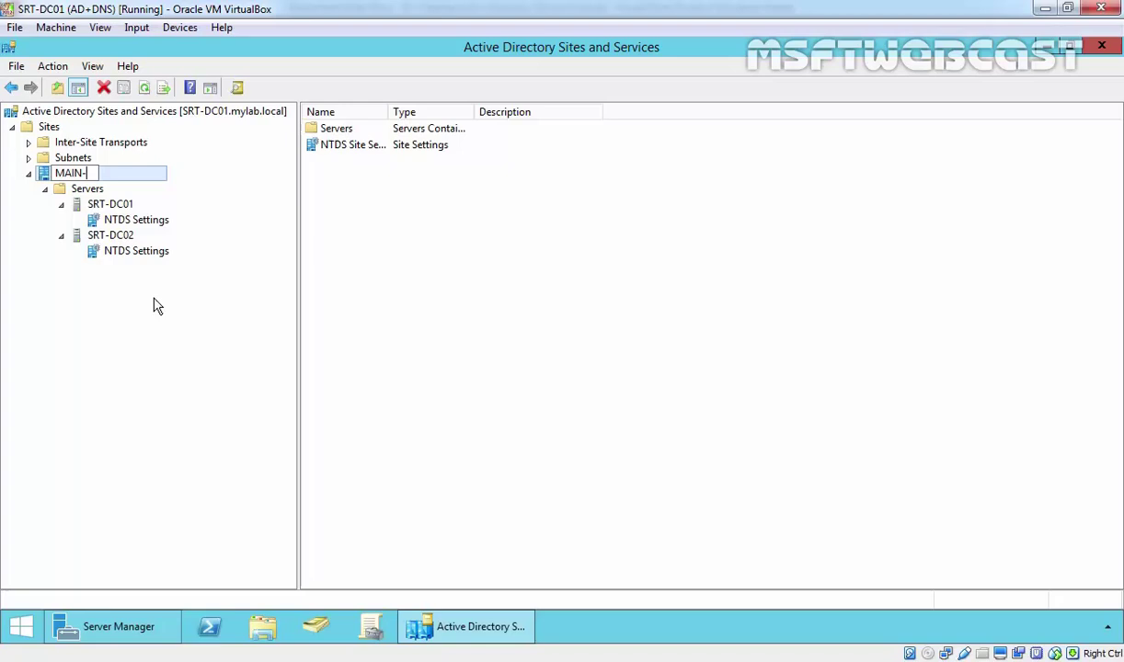
text(OFFICE)
key(Return)
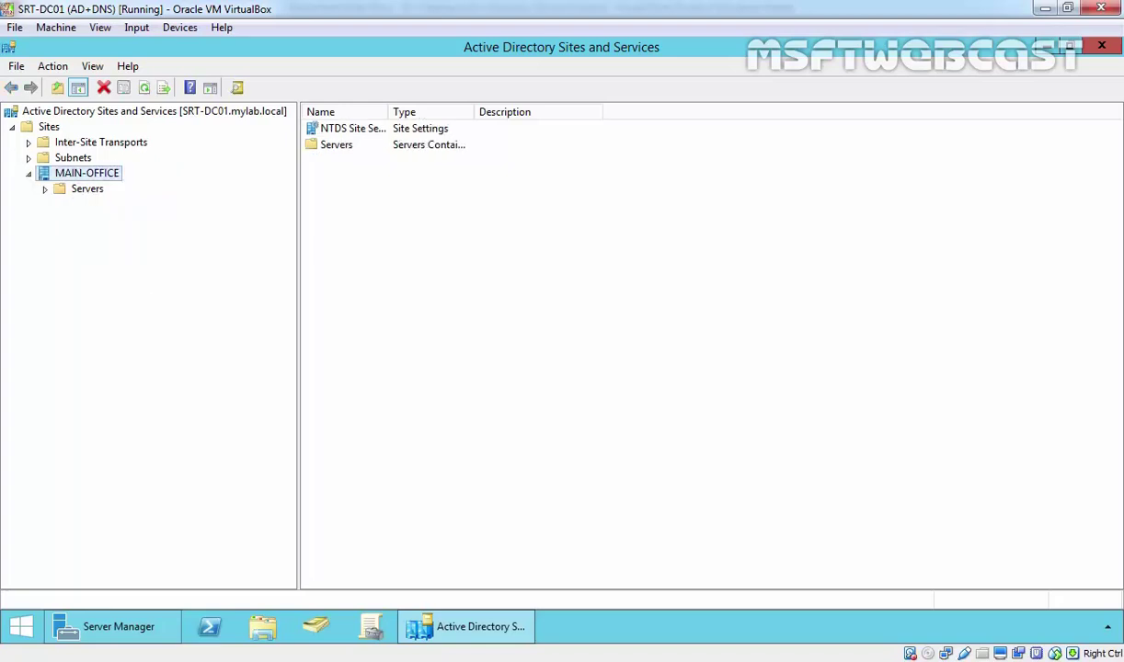
double_click(92, 189)
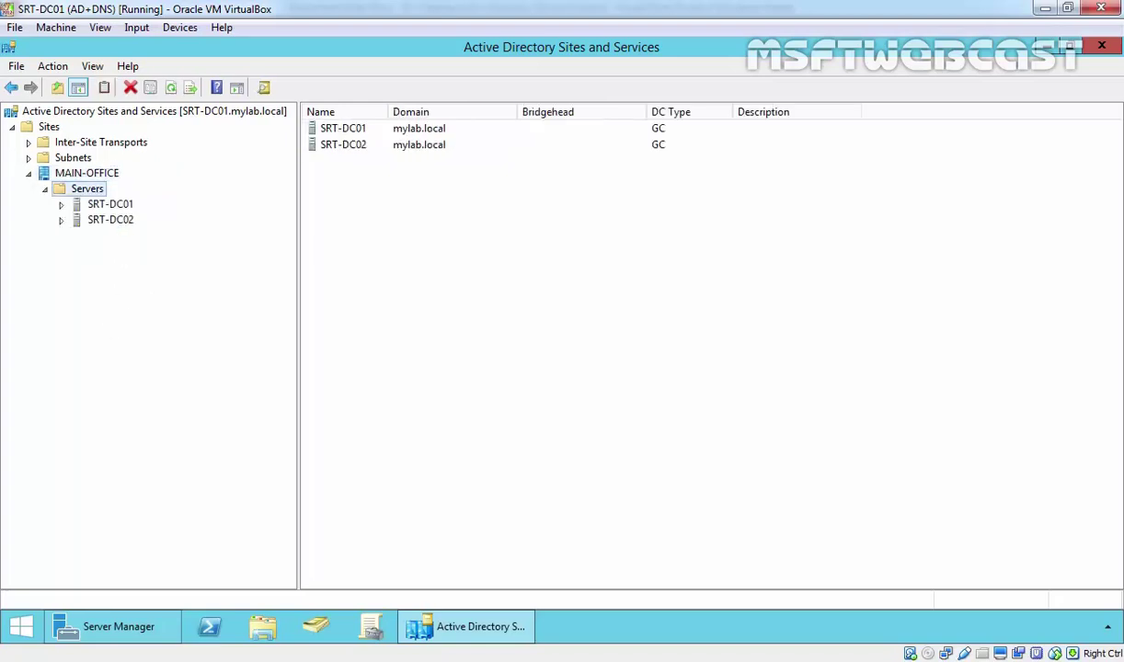
Create a site named BRANCH-OFFICE1 using the DEFAULTIPSITELINK site link, and open its Servers container
click(48, 127)
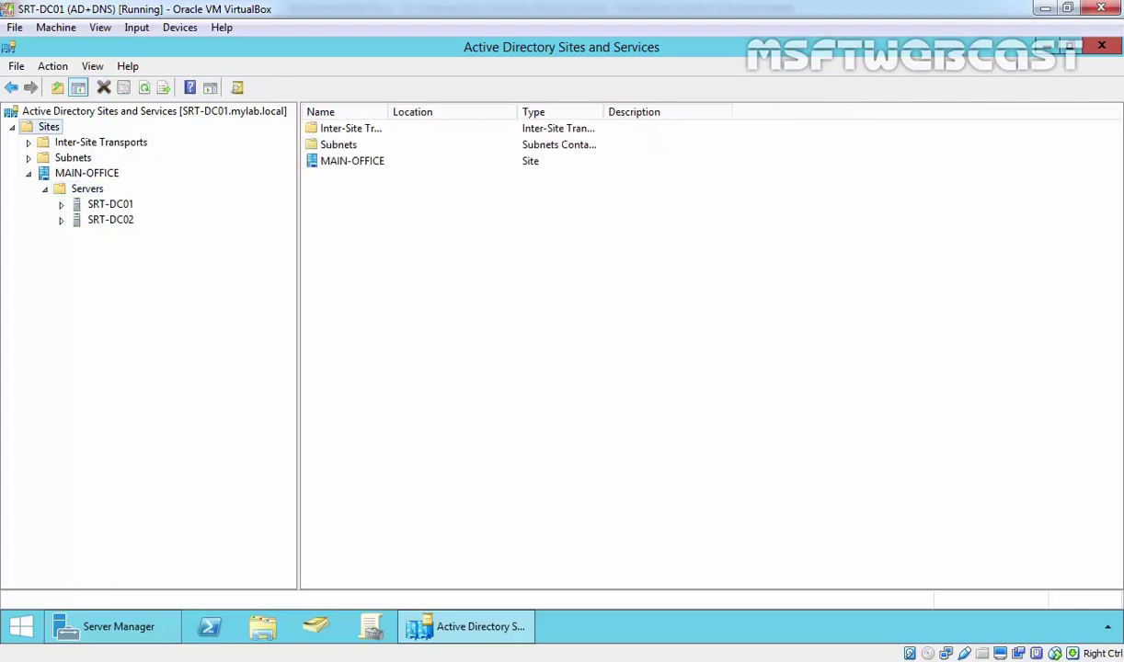
right_click(49, 134)
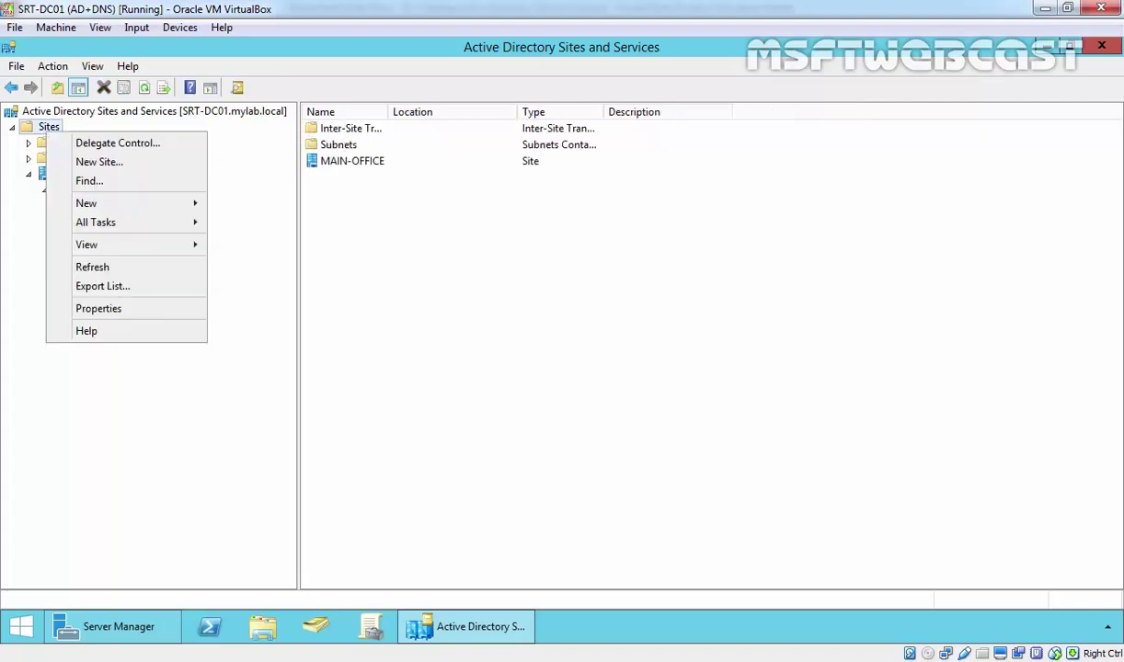
click(69, 159)
text(B)
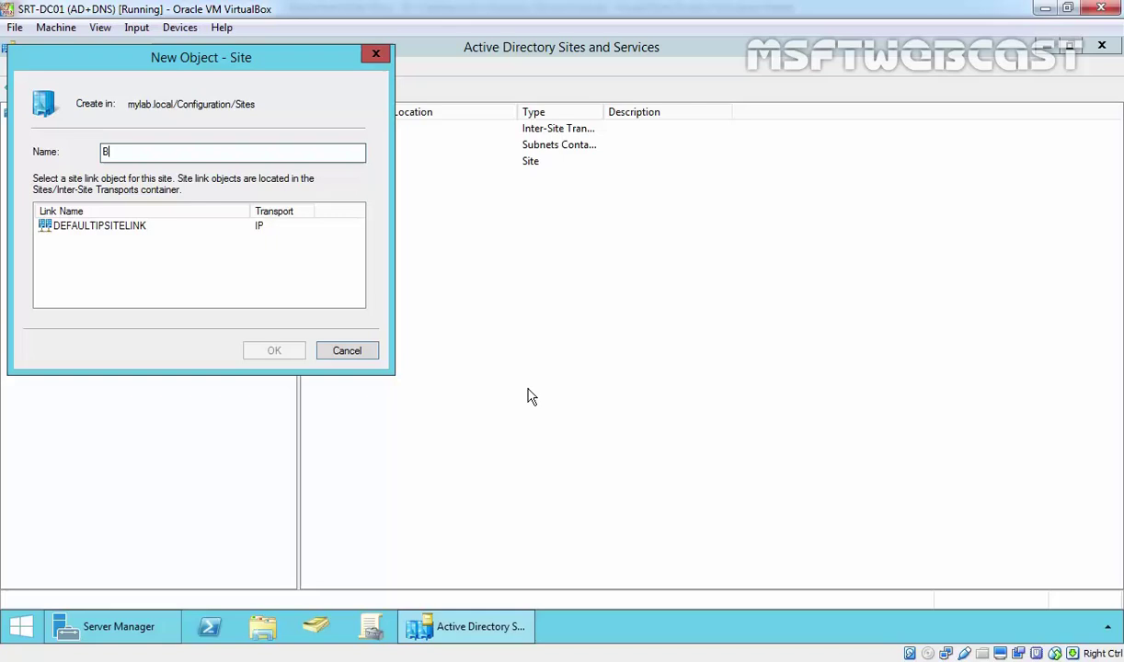
text(RAN)
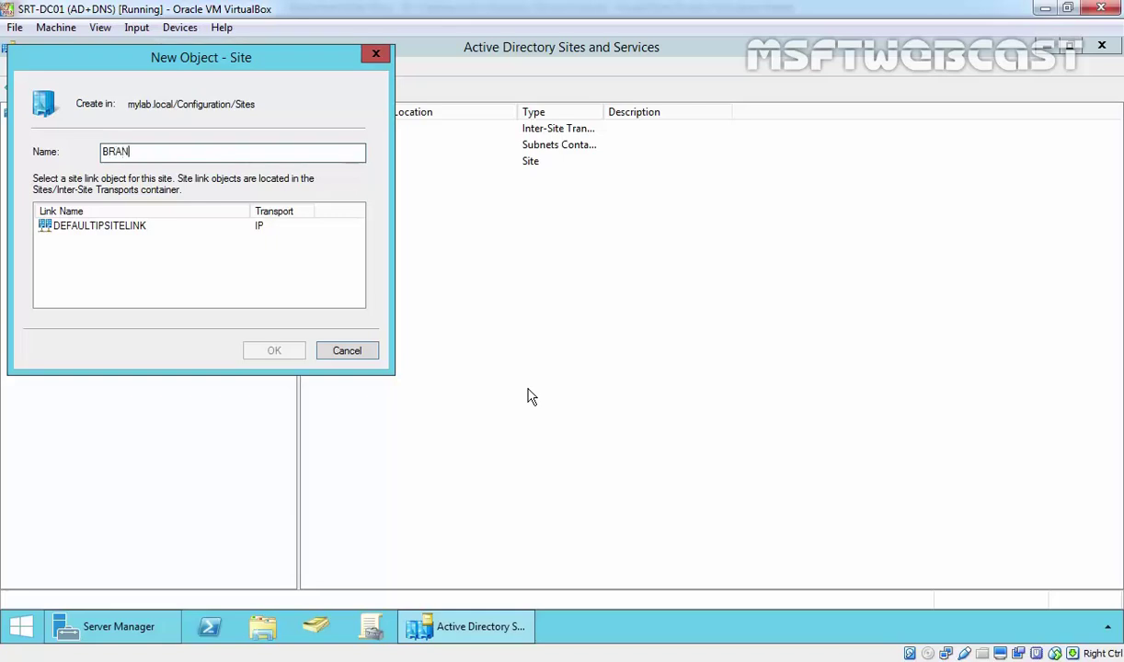
text(CH-OFFICE1)
click(134, 229)
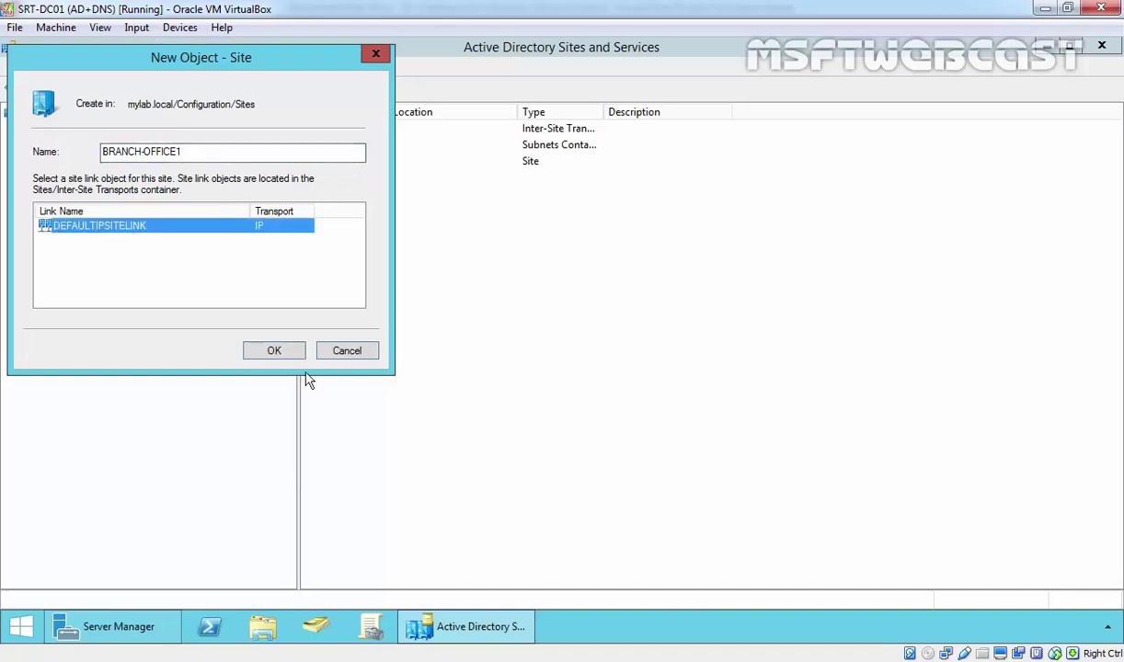
click(275, 352)
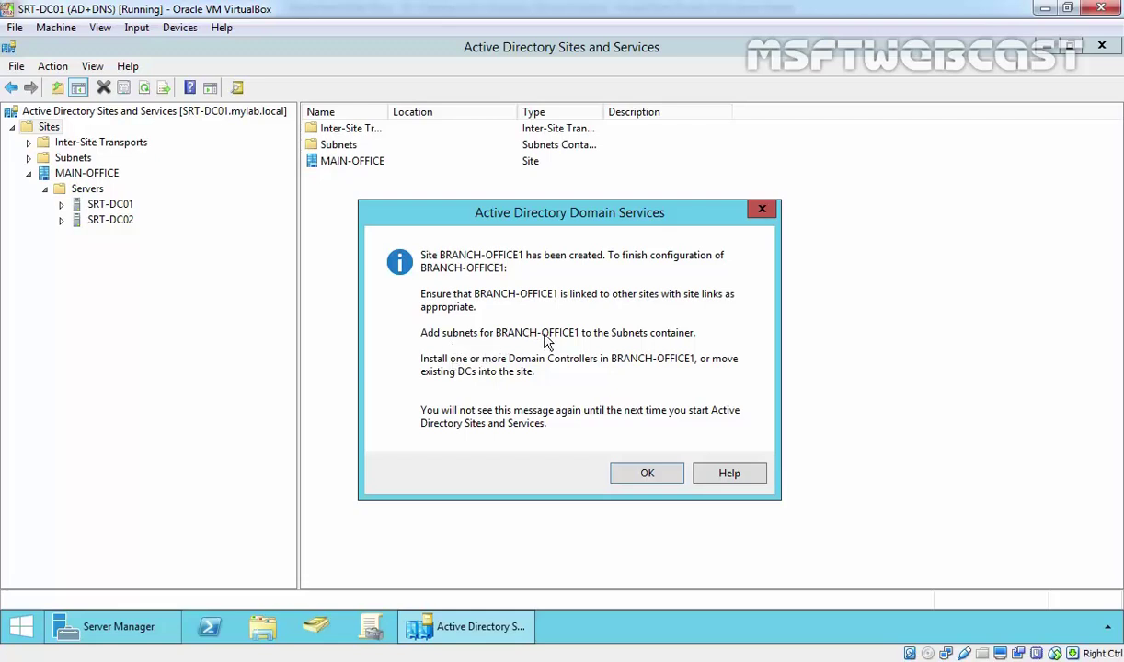
click(664, 475)
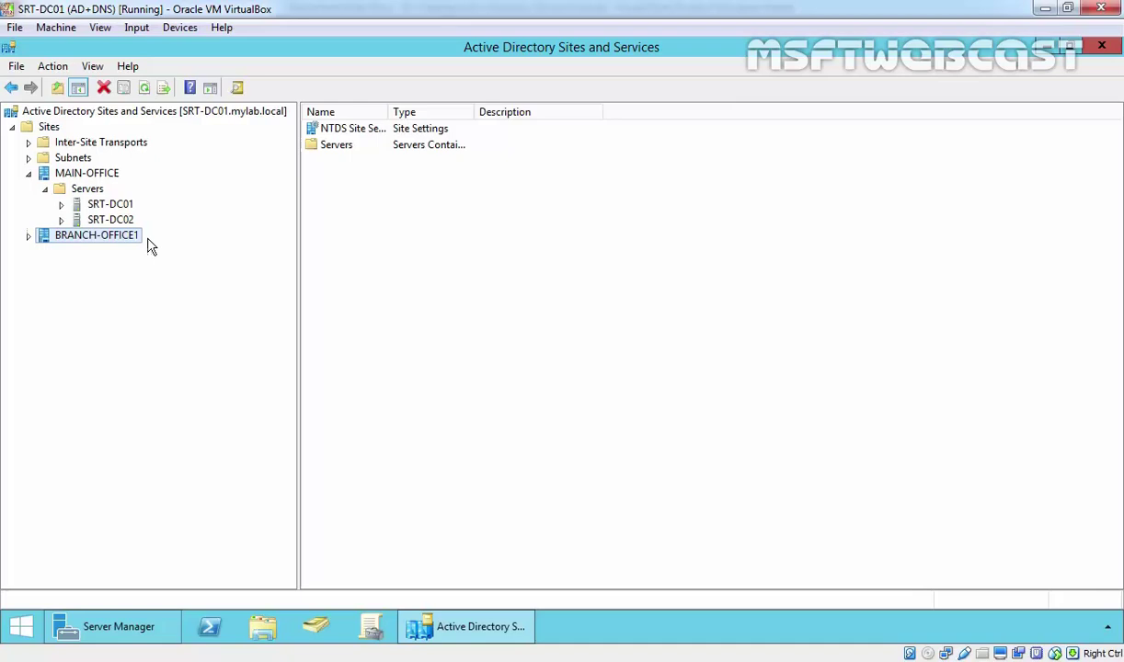
double_click(106, 241)
click(89, 251)
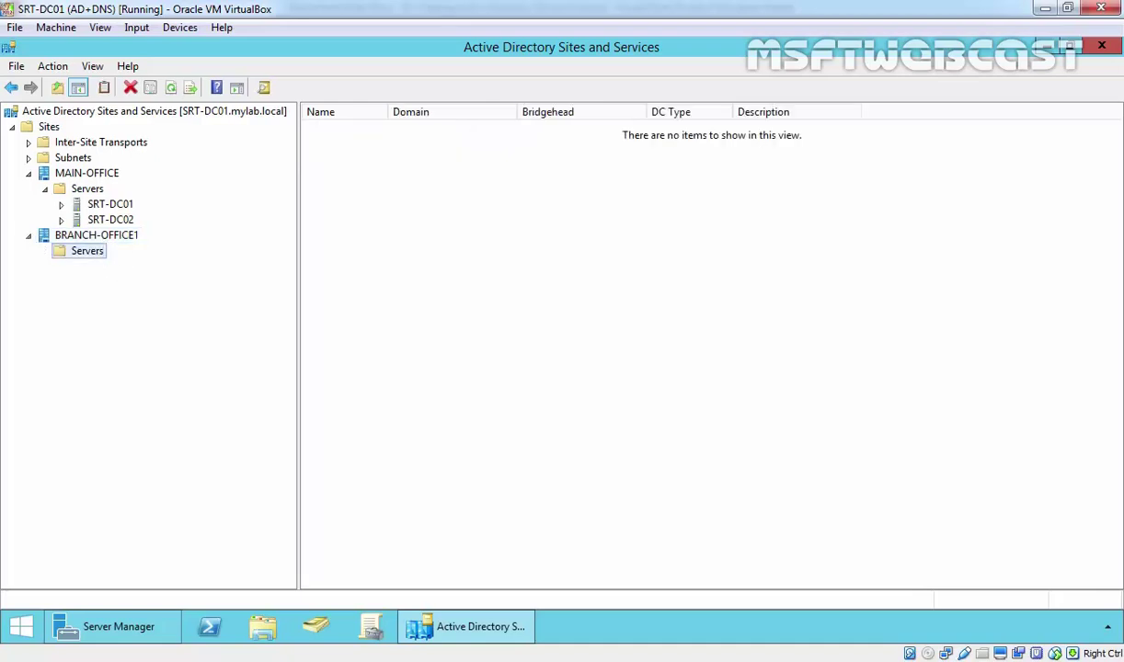
Create a subnet with the prefix 192.168.49.0/24 and assign it to the MAIN-OFFICE site
click(73, 161)
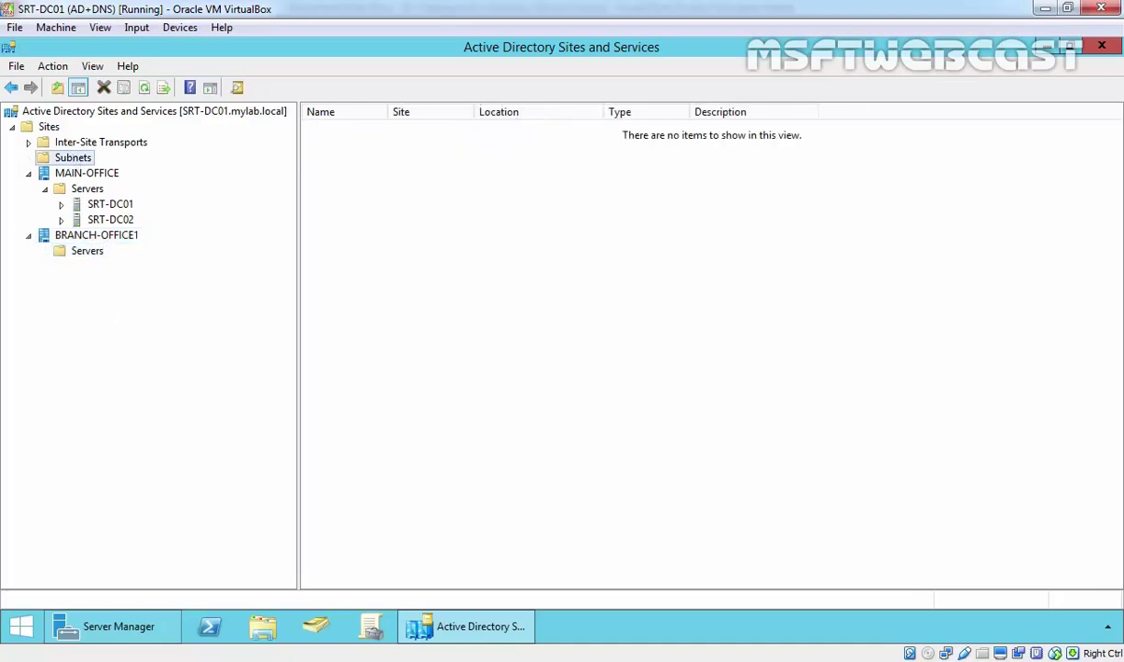
right_click(74, 158)
click(111, 187)
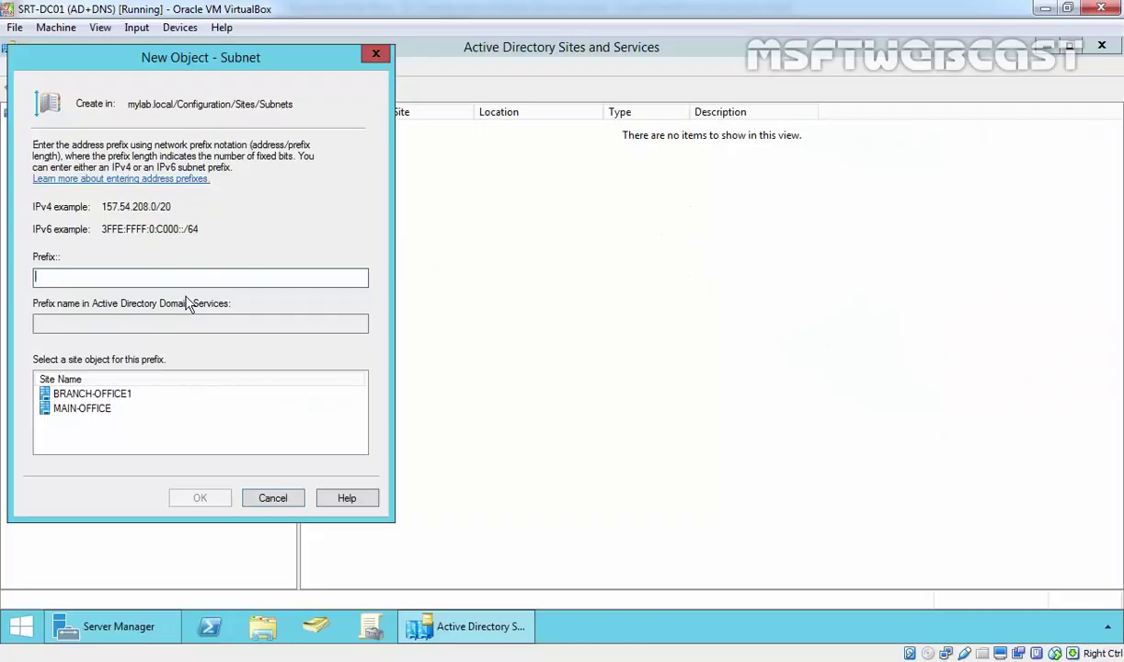
text(192.168.49.0/24)
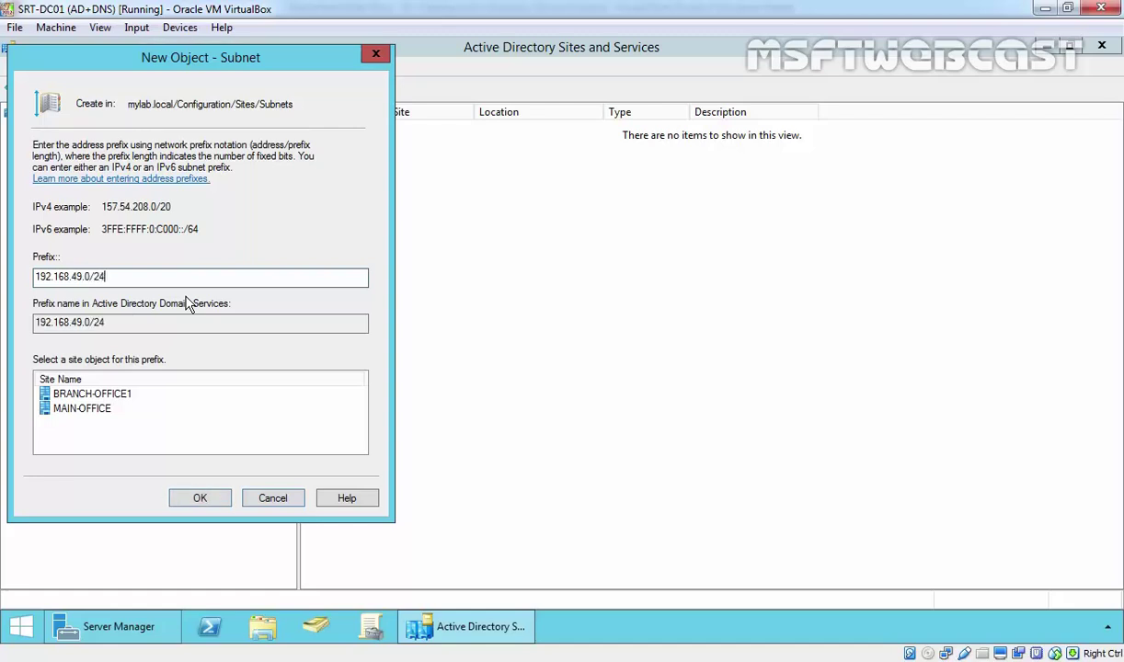
click(103, 411)
click(200, 497)
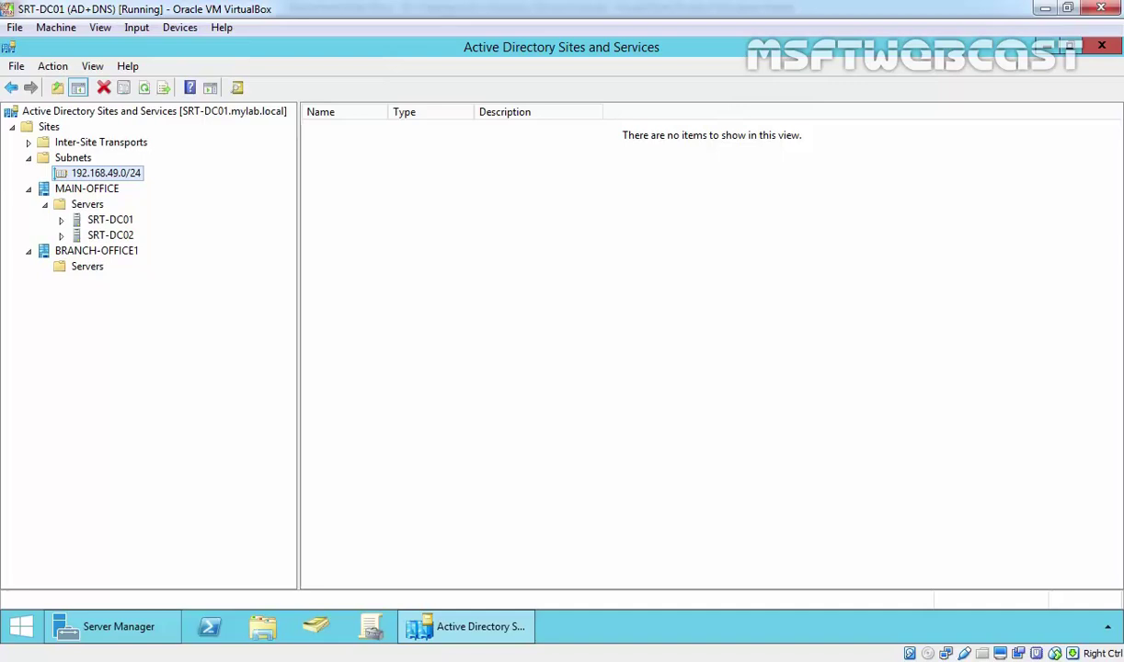
Create a subnet with the prefix 192.168.50.0/24, assign it to the BRANCH-OFFICE1 site, and select the new subnet
right_click(84, 157)
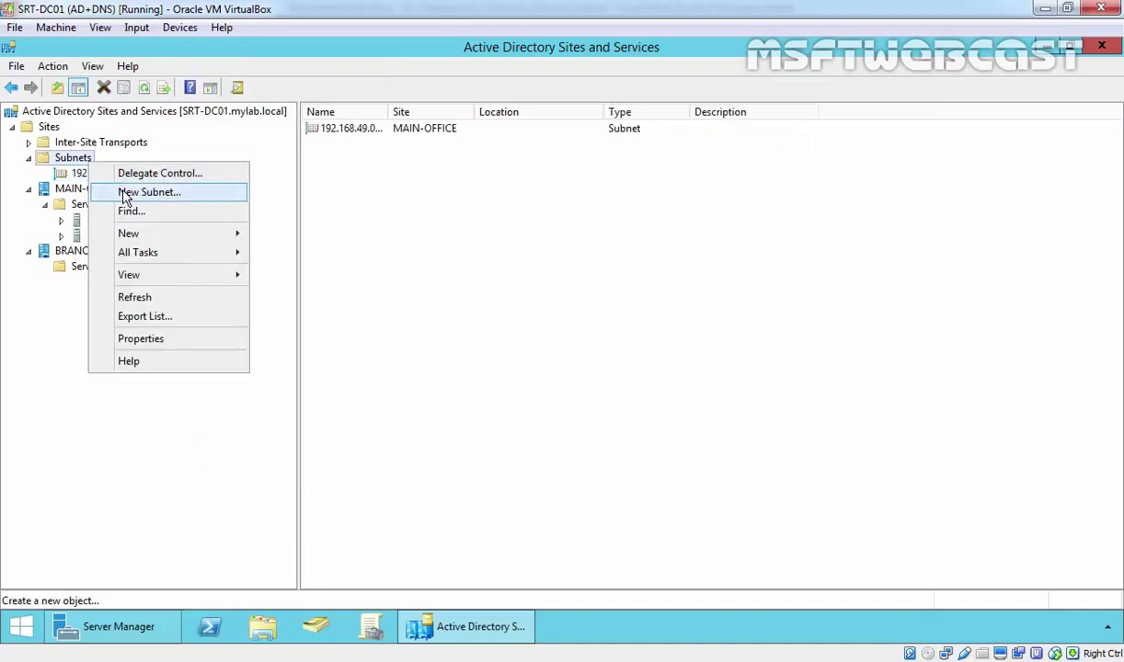
click(120, 192)
text(192.)
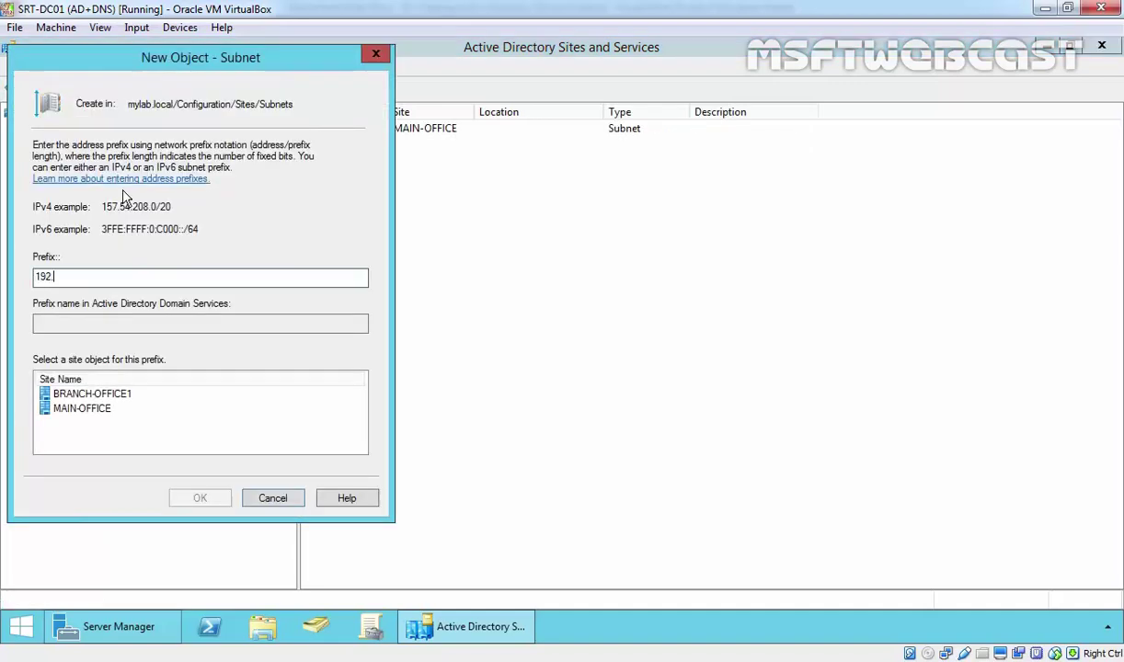
text(168.50.0/24)
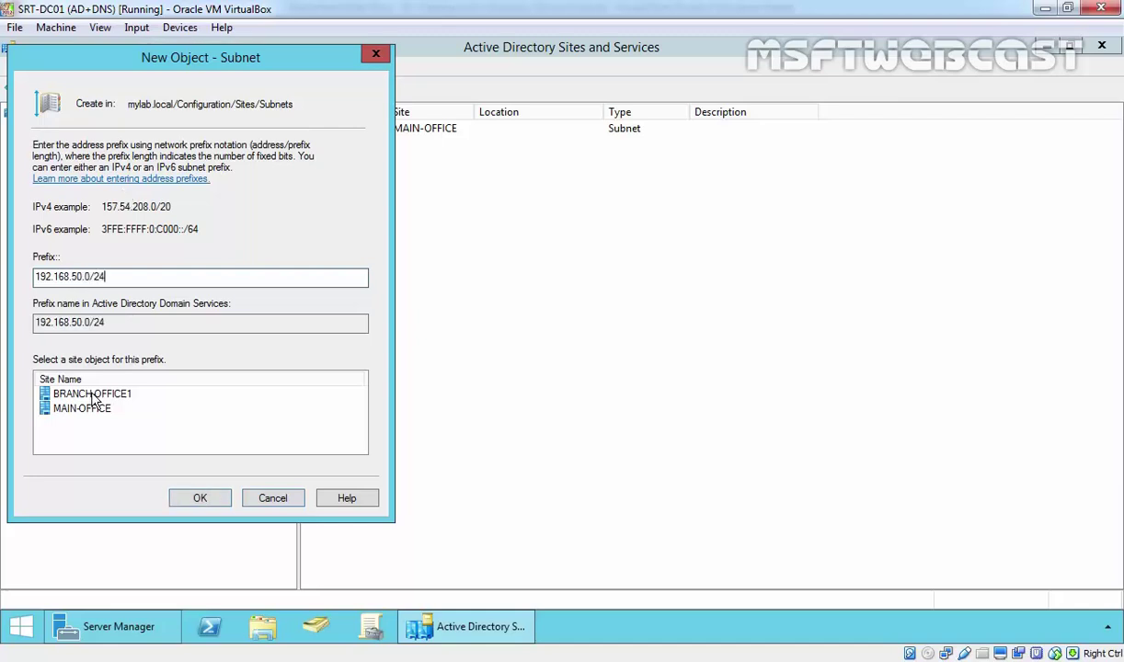
click(93, 395)
click(198, 498)
click(120, 188)
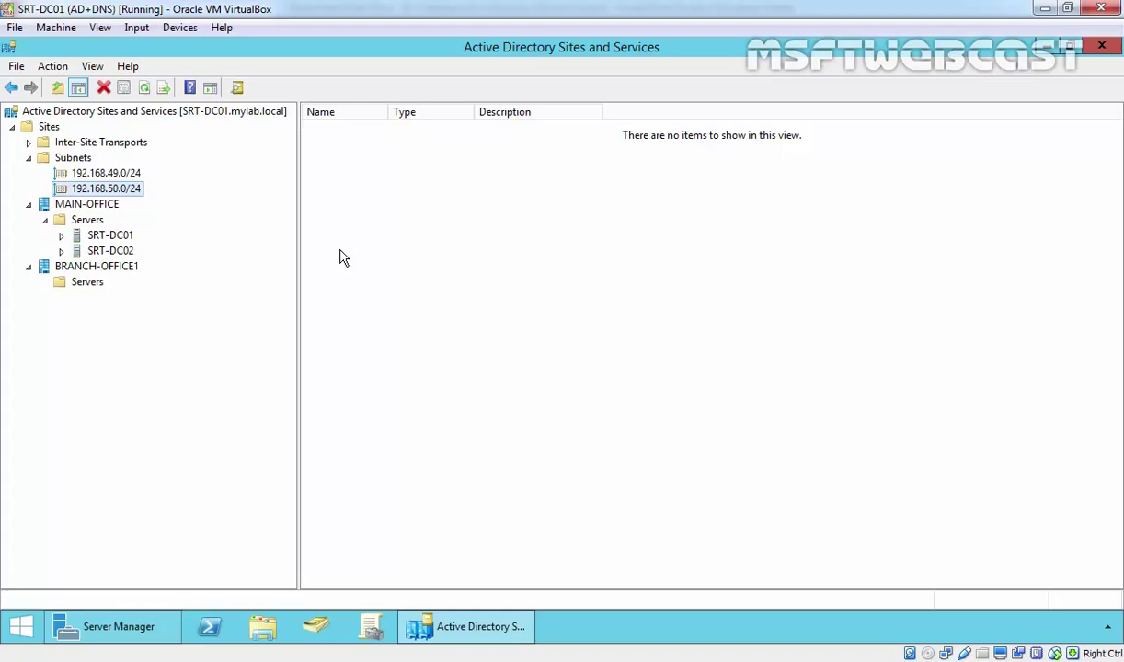
Move the SRT-DC02 server from the MAIN-OFFICE site to the BRANCH-OFFICE1 site
double_click(112, 251)
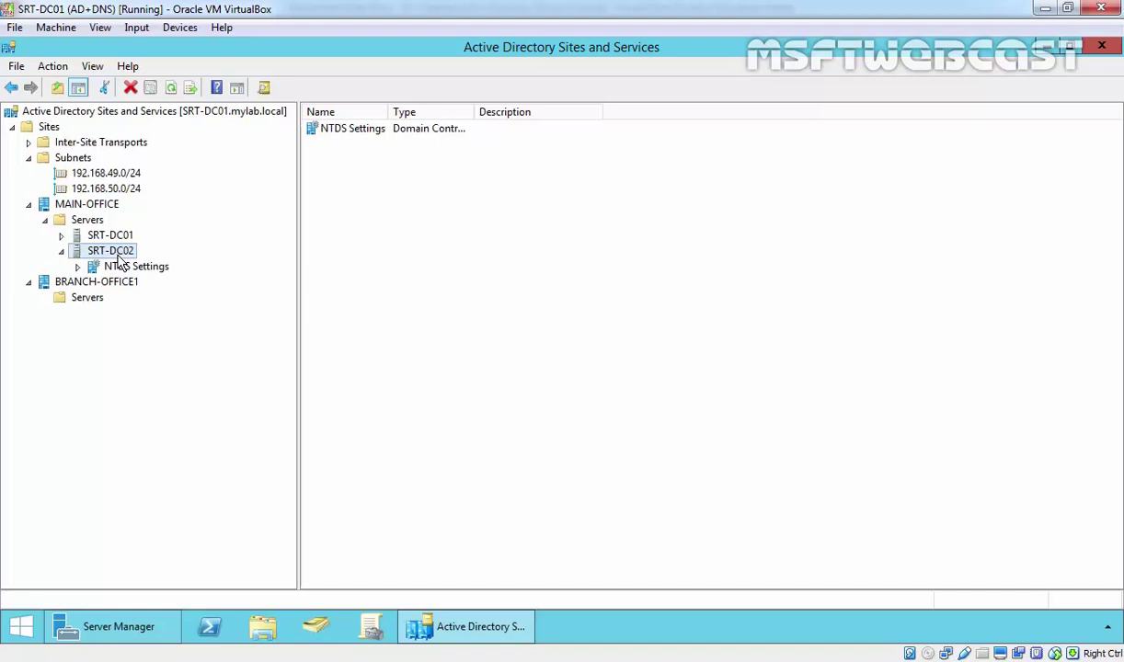
right_click(117, 257)
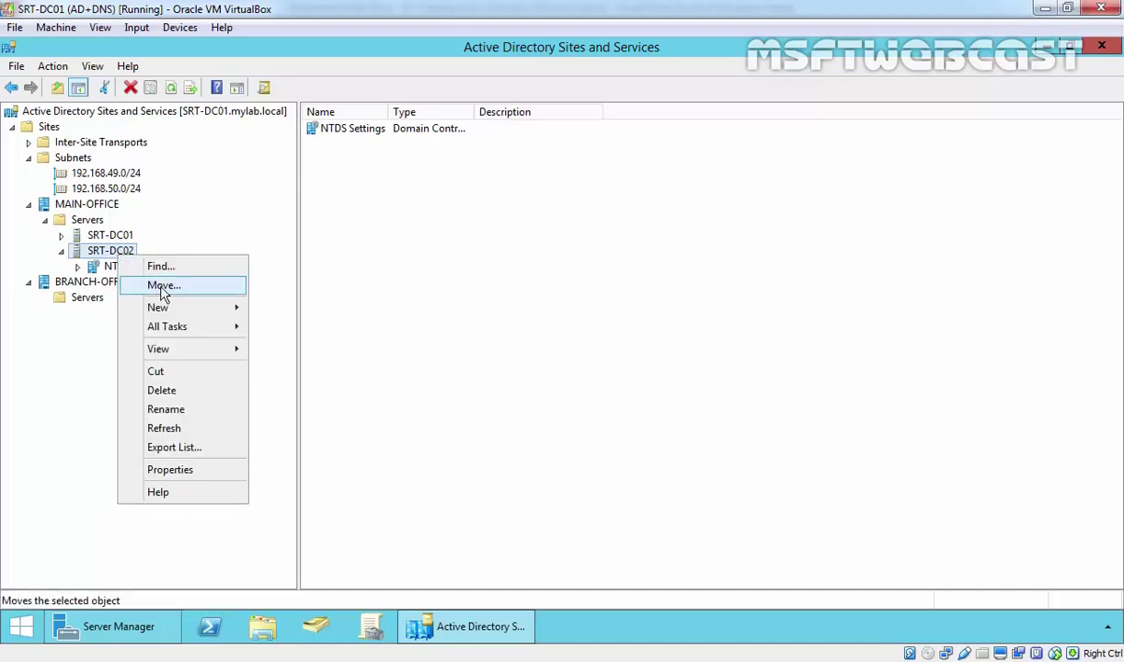
click(162, 287)
click(434, 268)
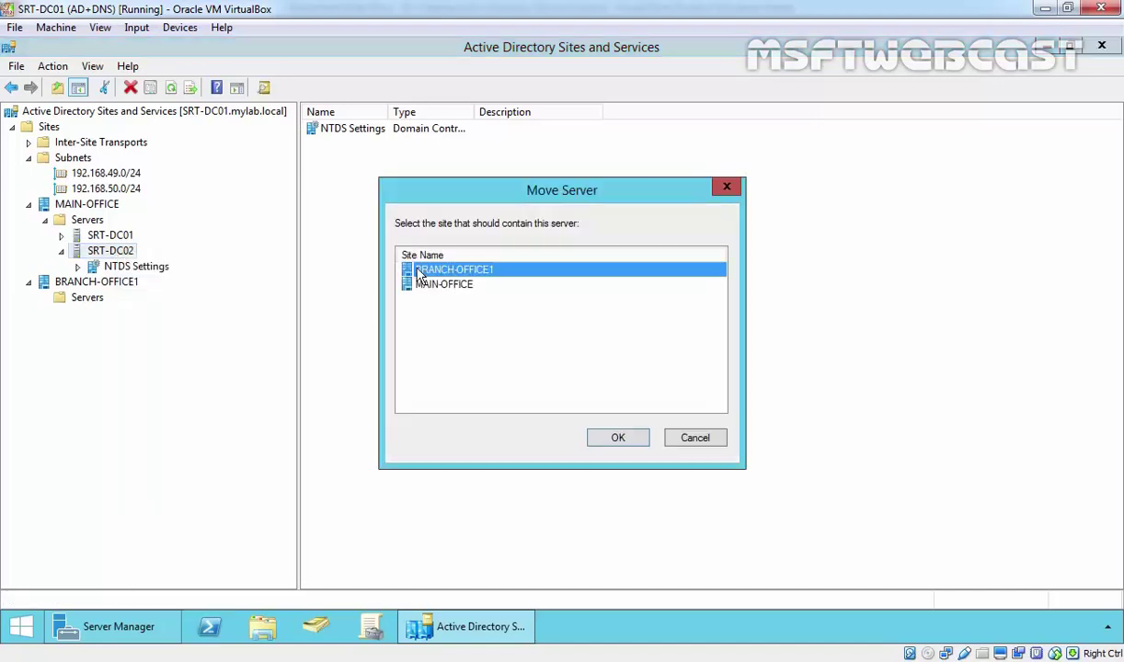
click(611, 438)
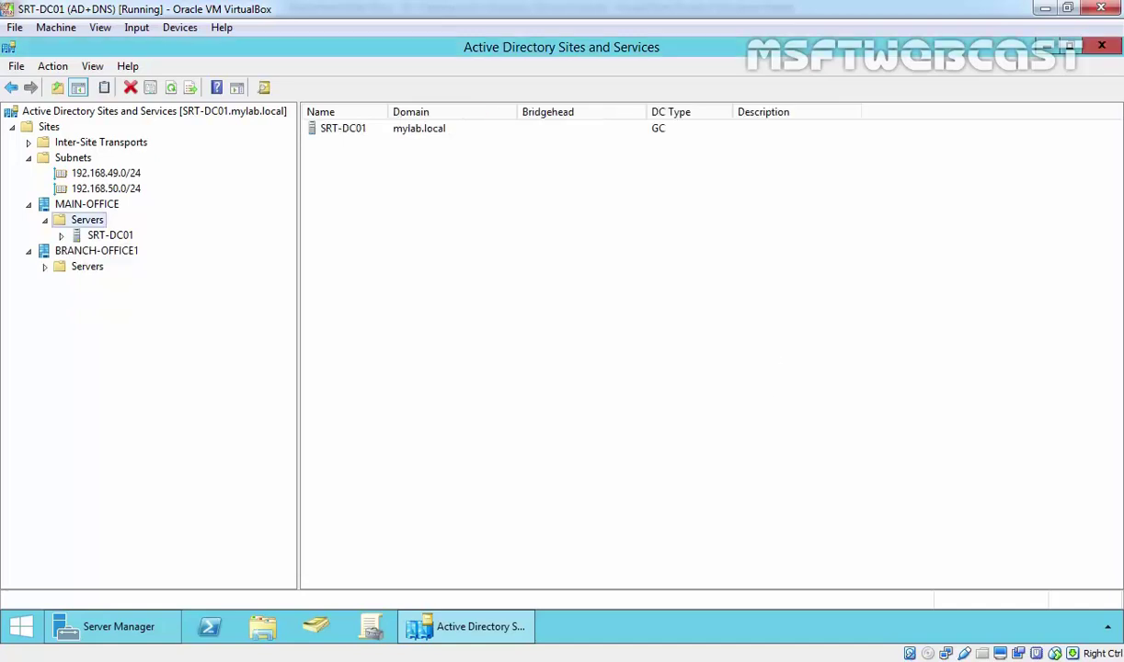
Inspect the NTDS Settings connection of SRT-DC01 with the From Site column widened, and expand SRT-DC02 under BRANCH-OFFICE1
double_click(101, 235)
click(124, 250)
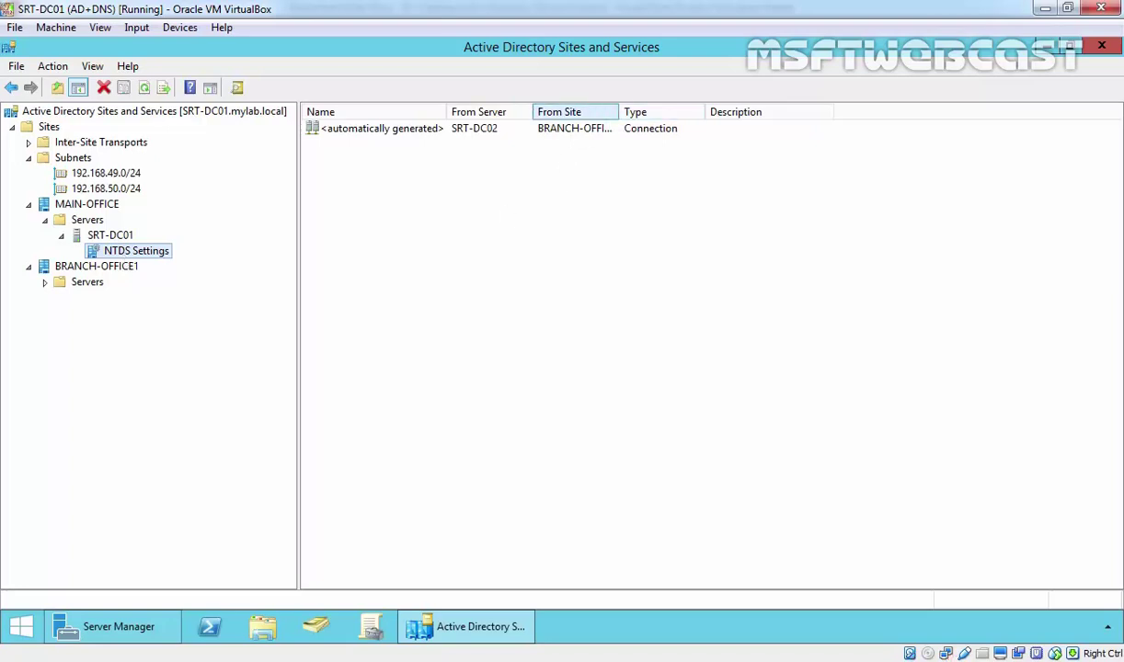
double_click(621, 112)
double_click(87, 281)
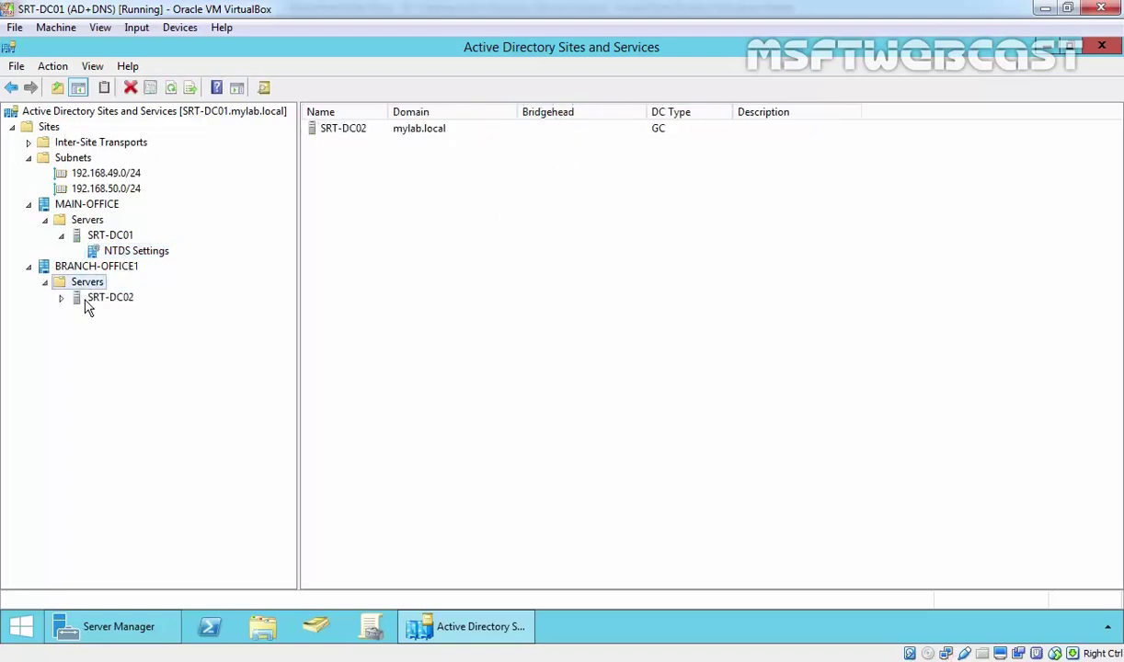
double_click(102, 297)
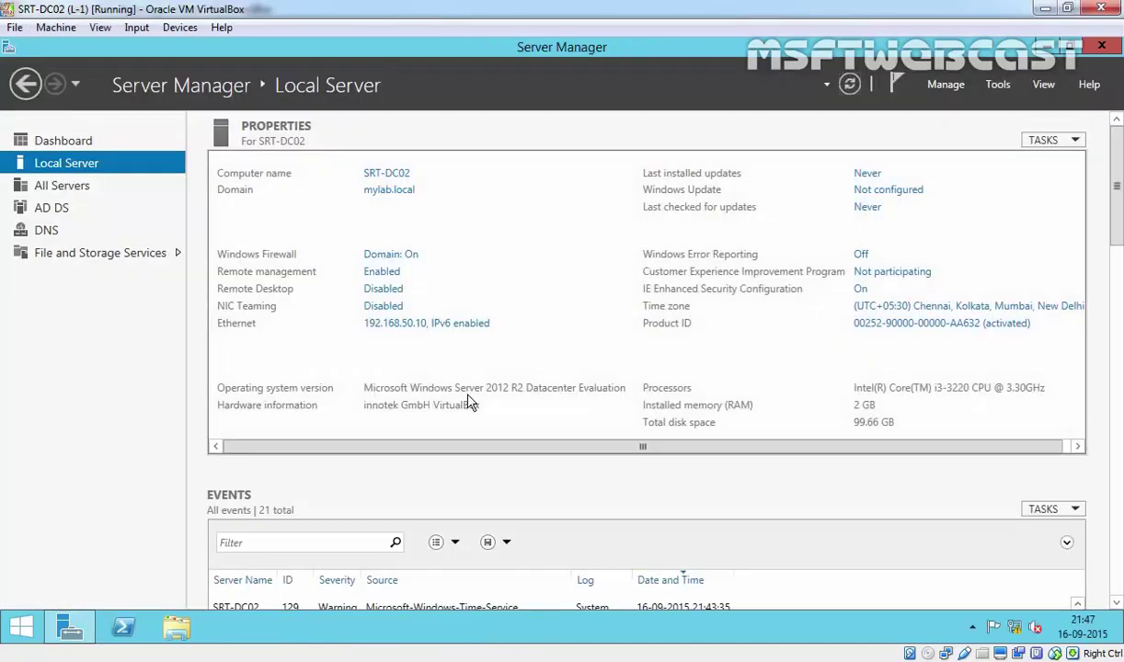
Switch to the SRT-DC02 virtual machine and launch Active Directory Sites and Services there with dssite.msc
key(super+r)
text(domain)
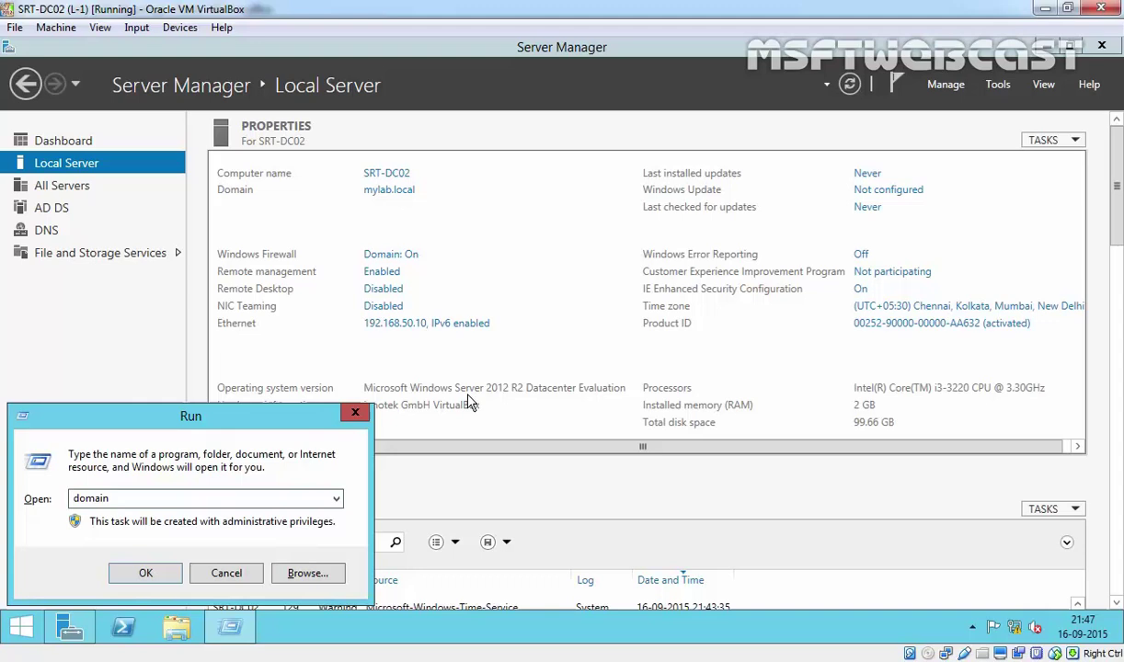
key(BackSpace)
key(BackSpace)
key(BackSpace)
key(BackSpace)
key(BackSpace)
text(s)
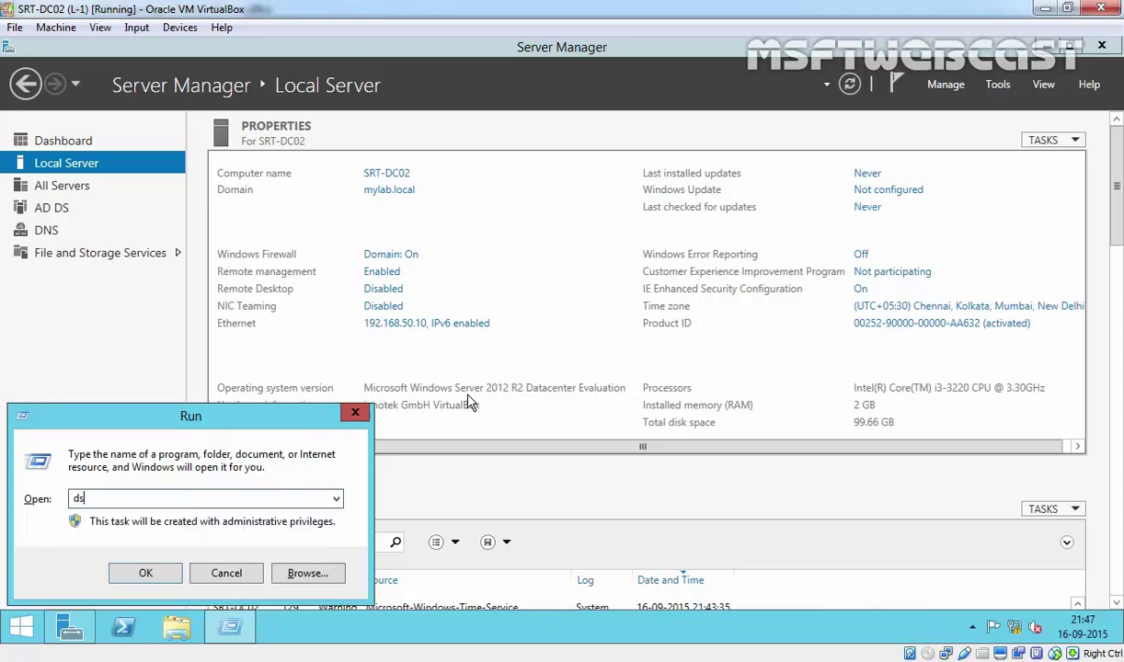
text(site.msc)
key(Return)
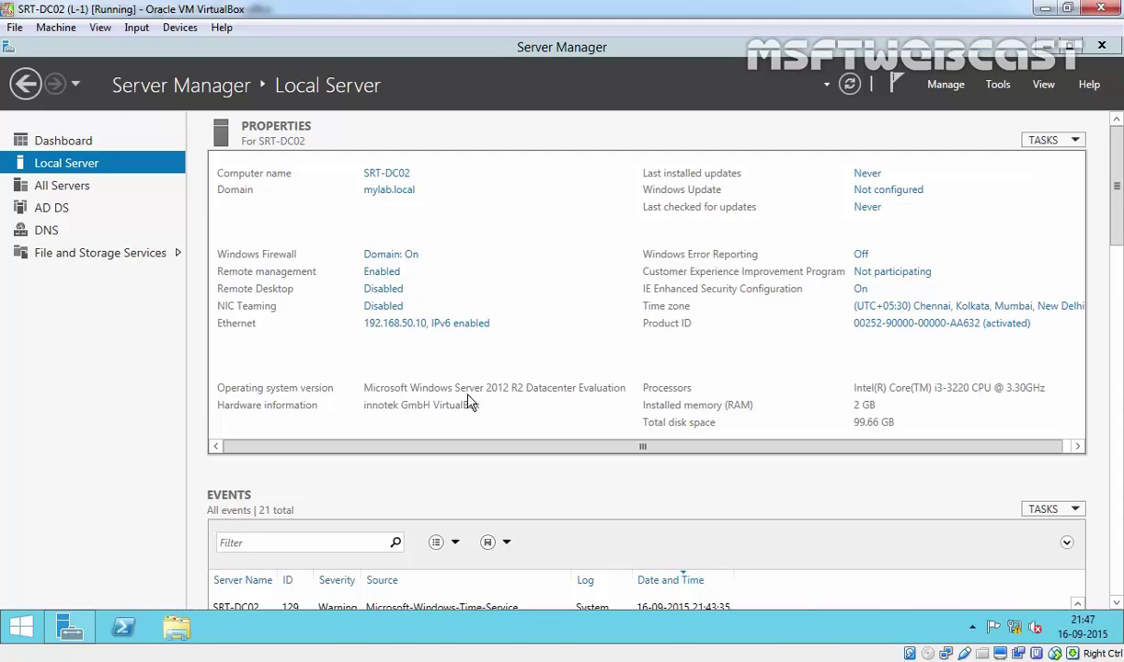
On SRT-DC02, examine the contents of the Sites container, select Default-First-Site-Name and widen the tree pane
key(Down)
key(Right)
key(Down)
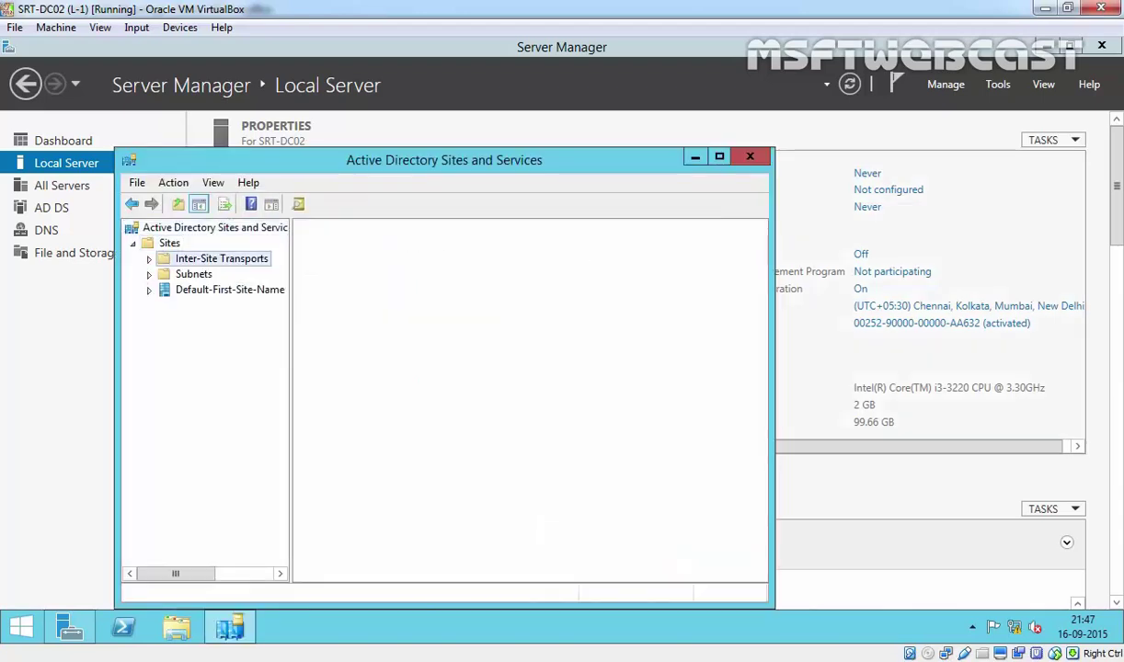
key(Down)
key(Down)
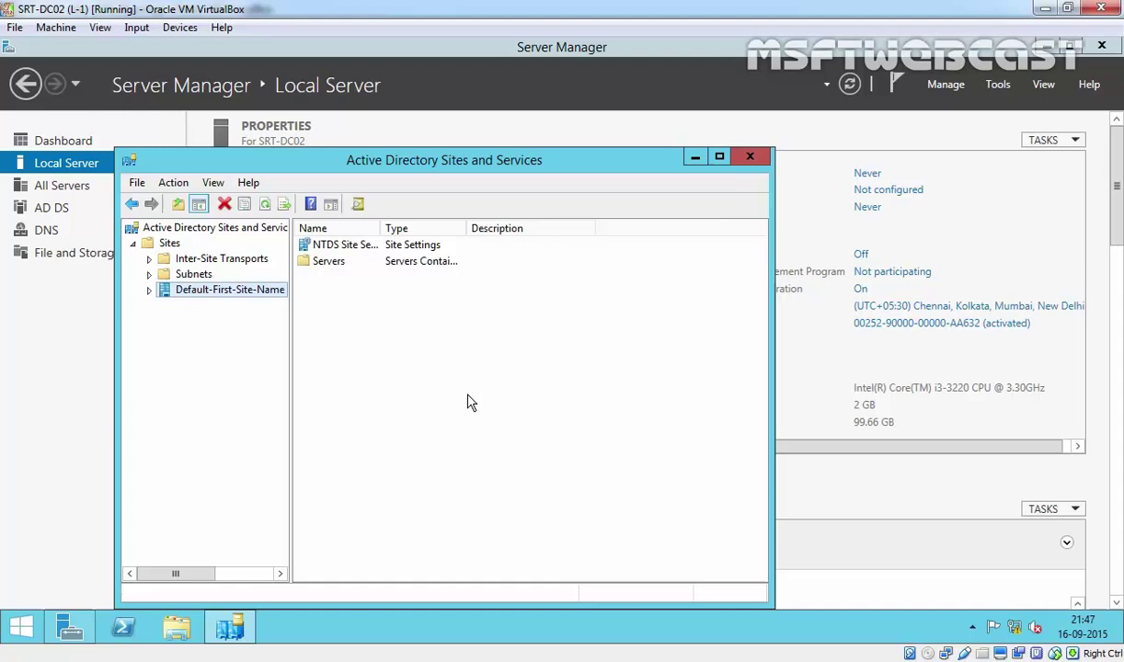
drag(291, 289, 396, 289)
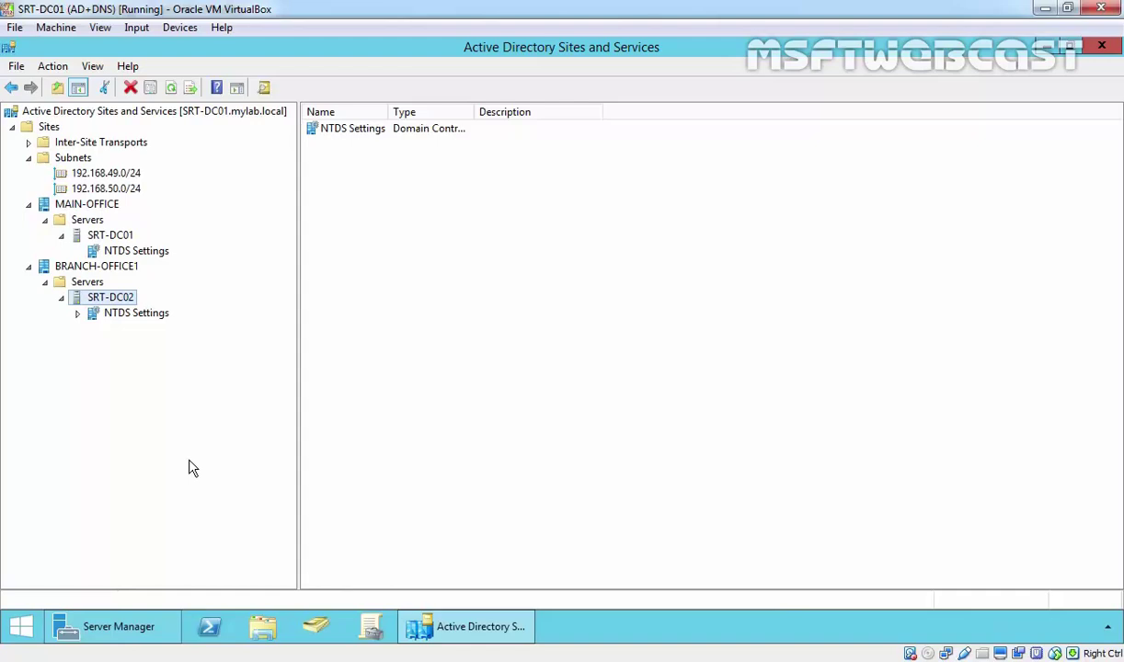
Back on SRT-DC01, review both servers' NTDS connections and run Check Replication Topology on the NTDS Settings of SRT-DC01
click(124, 246)
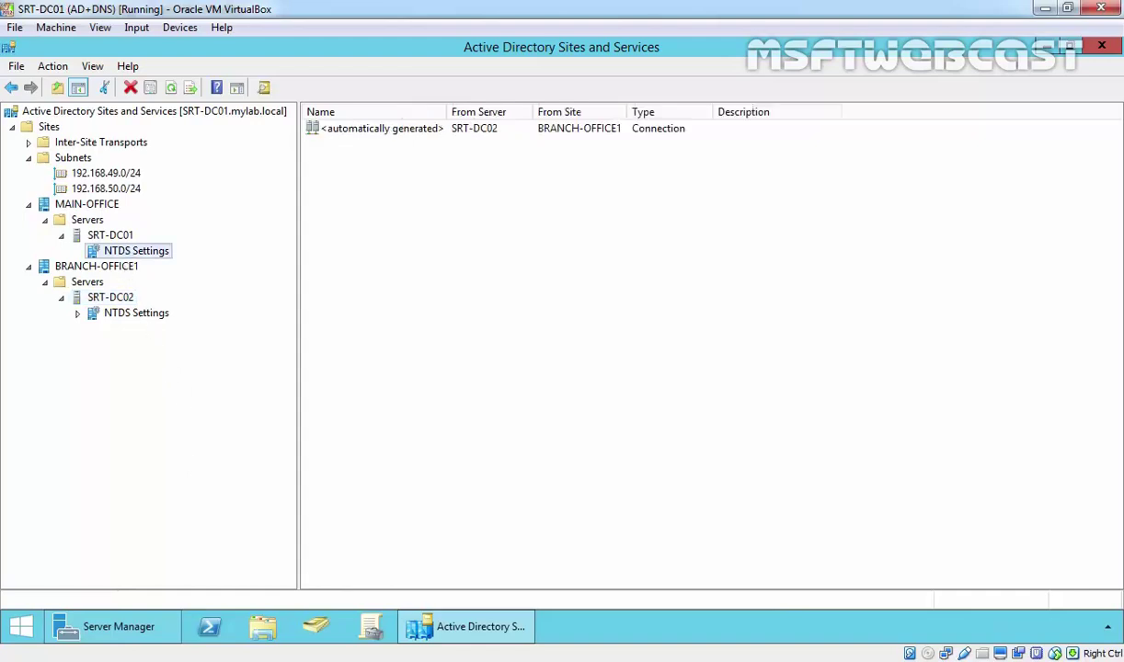
click(135, 316)
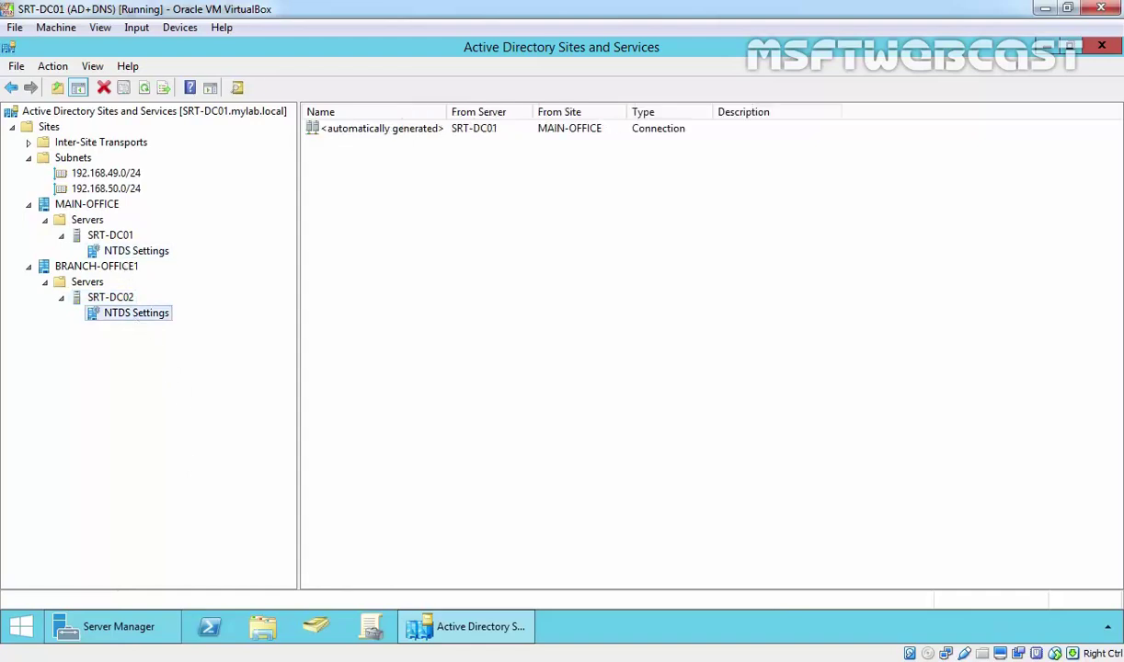
click(136, 253)
right_click(157, 246)
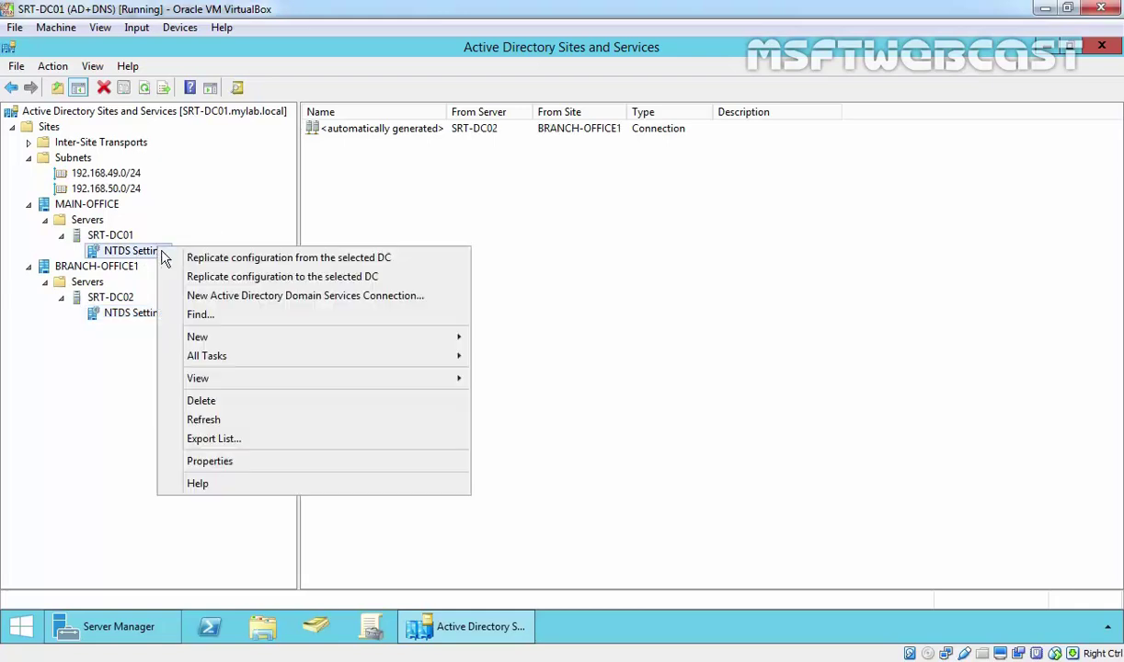
mouse_move(234, 364)
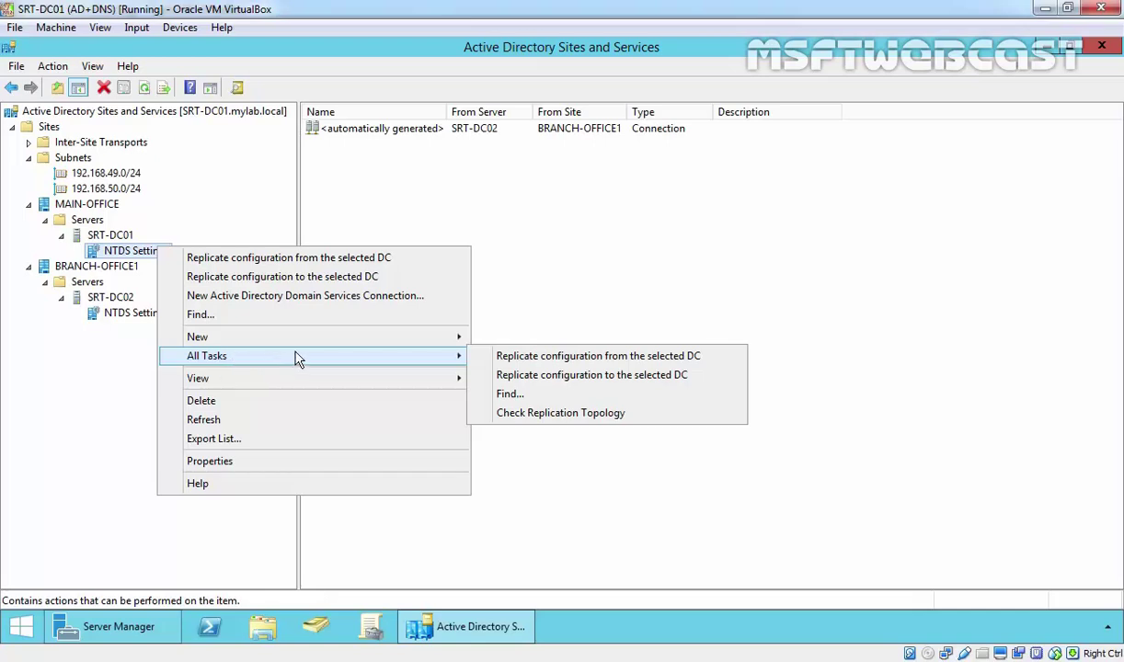
click(558, 415)
click(691, 410)
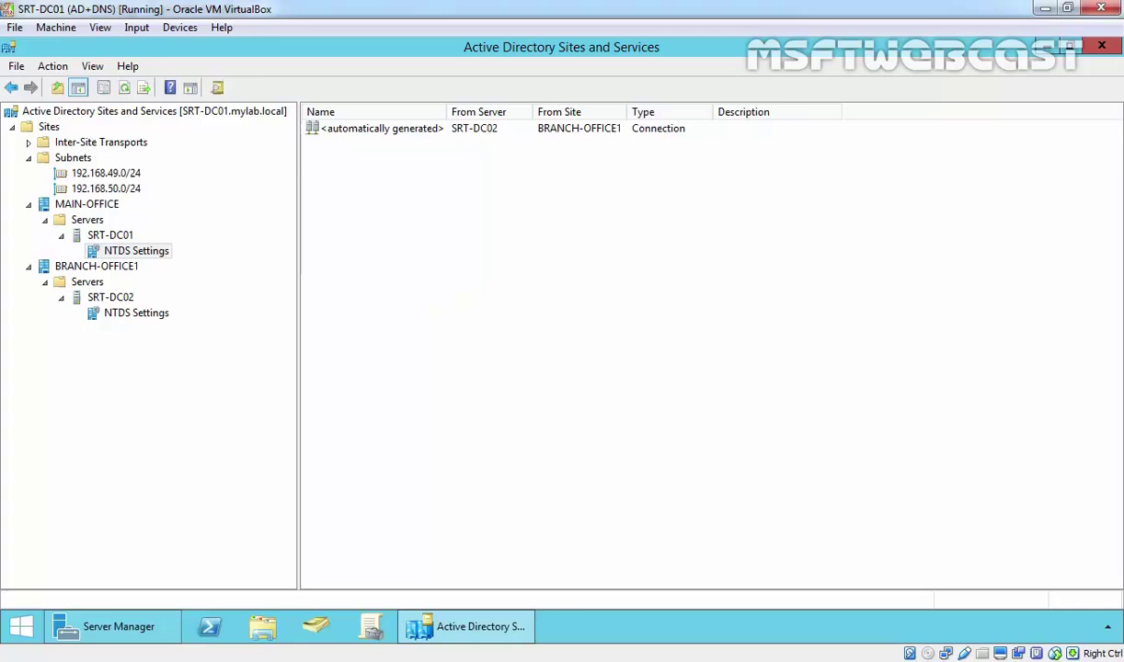
Replicate now over the automatically generated connection from SRT-DC02 in SRT-DC01's NTDS Settings, and acknowledge the notice
right_click(393, 183)
click(386, 326)
click(346, 129)
right_click(346, 129)
click(403, 158)
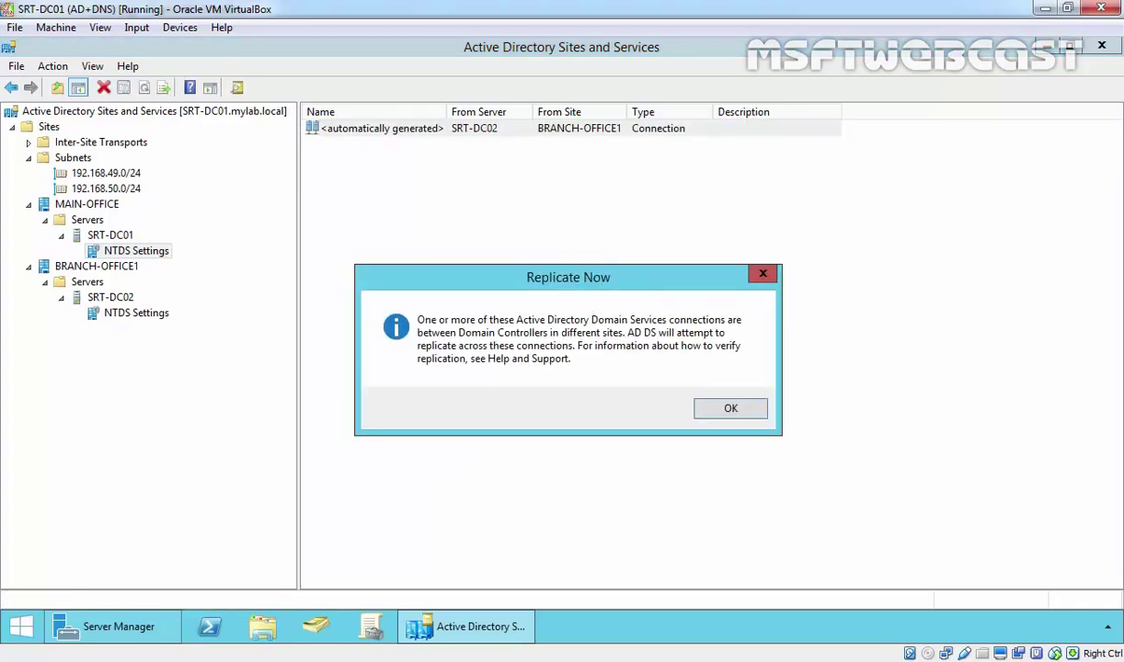
click(722, 410)
Run Check Replication Topology on the NTDS Settings of SRT-DC02 in the BRANCH-OFFICE1 site
click(152, 313)
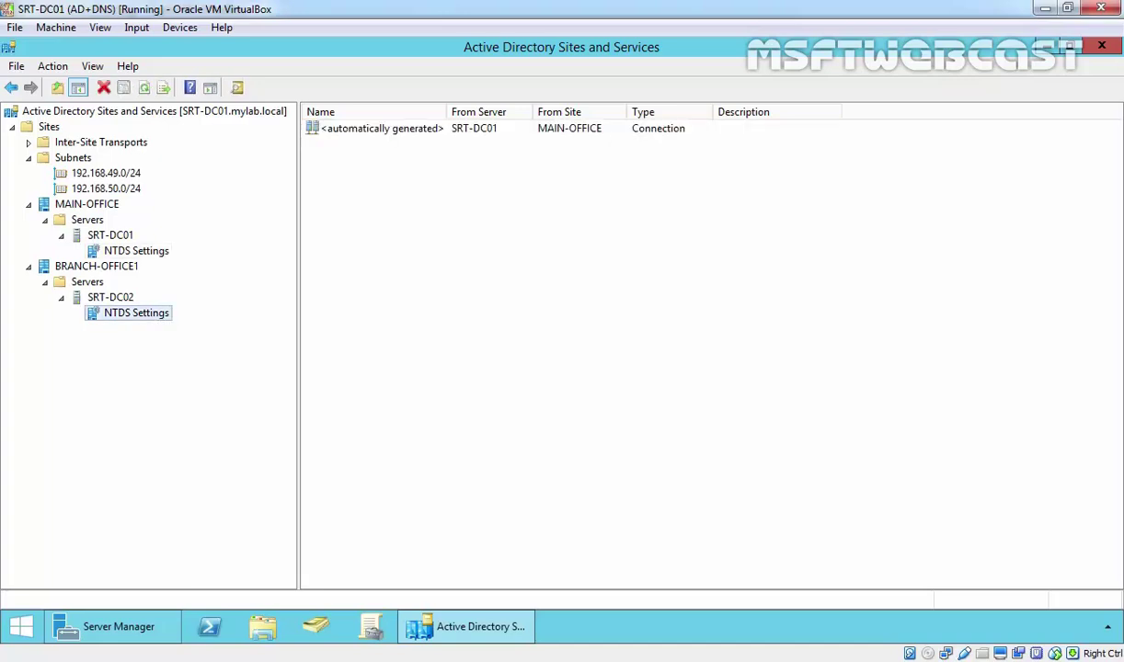
right_click(152, 313)
mouse_move(198, 420)
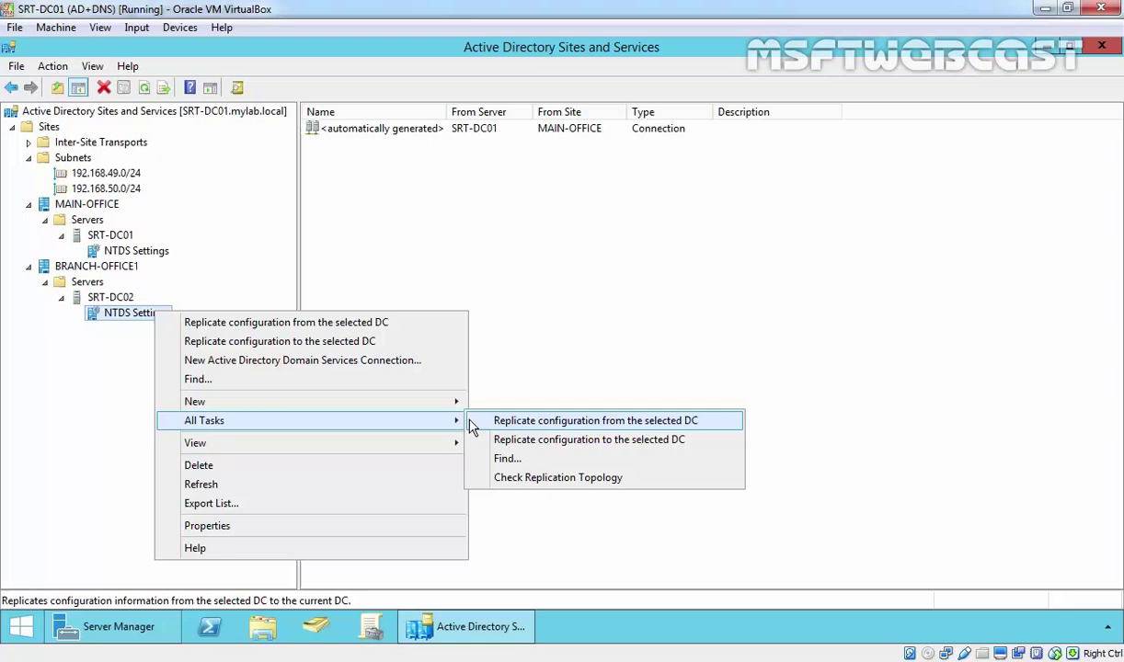
click(519, 479)
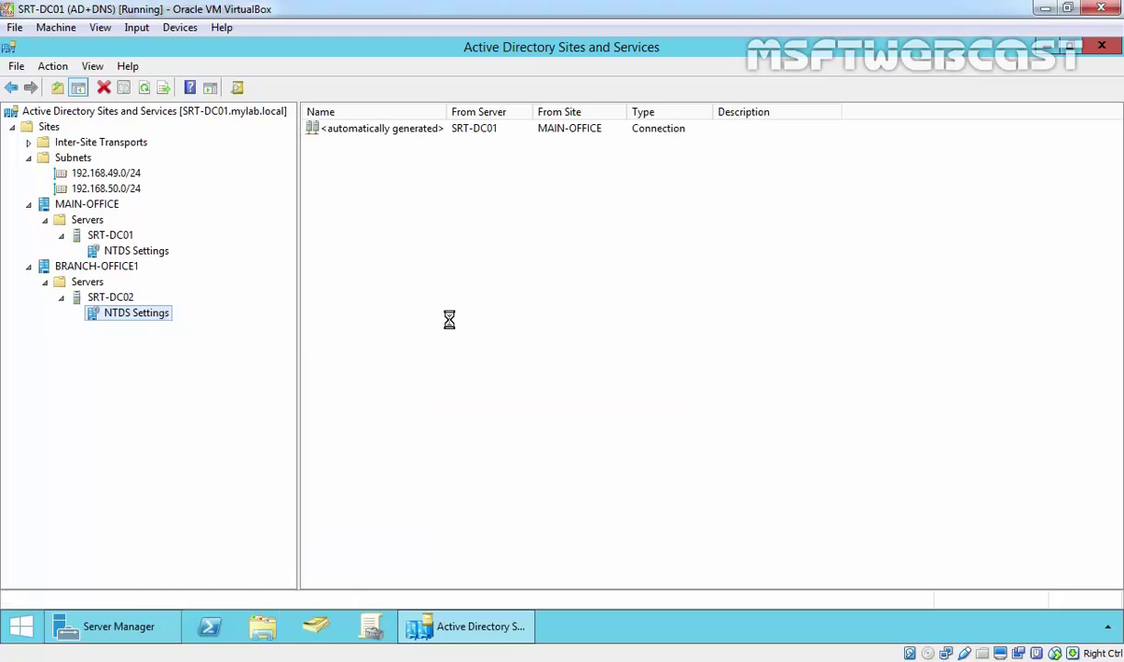
Open a command prompt on SRT-DC01 and ping 192.168.50.10
key(super+r)
text(c)
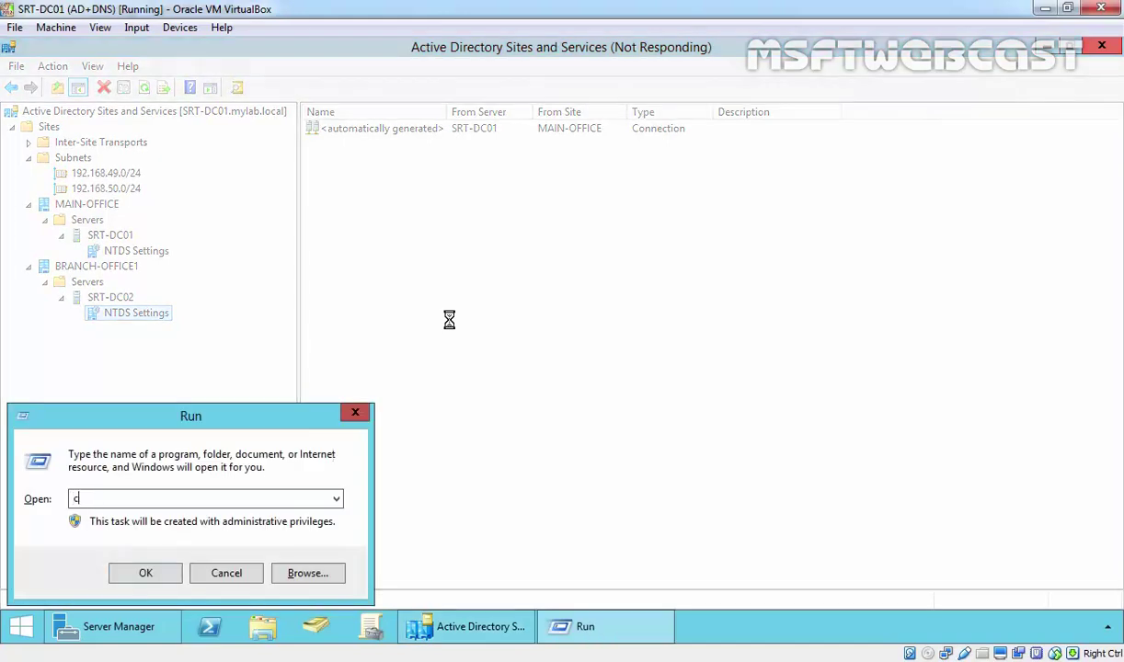
key(Return)
text(ping 1)
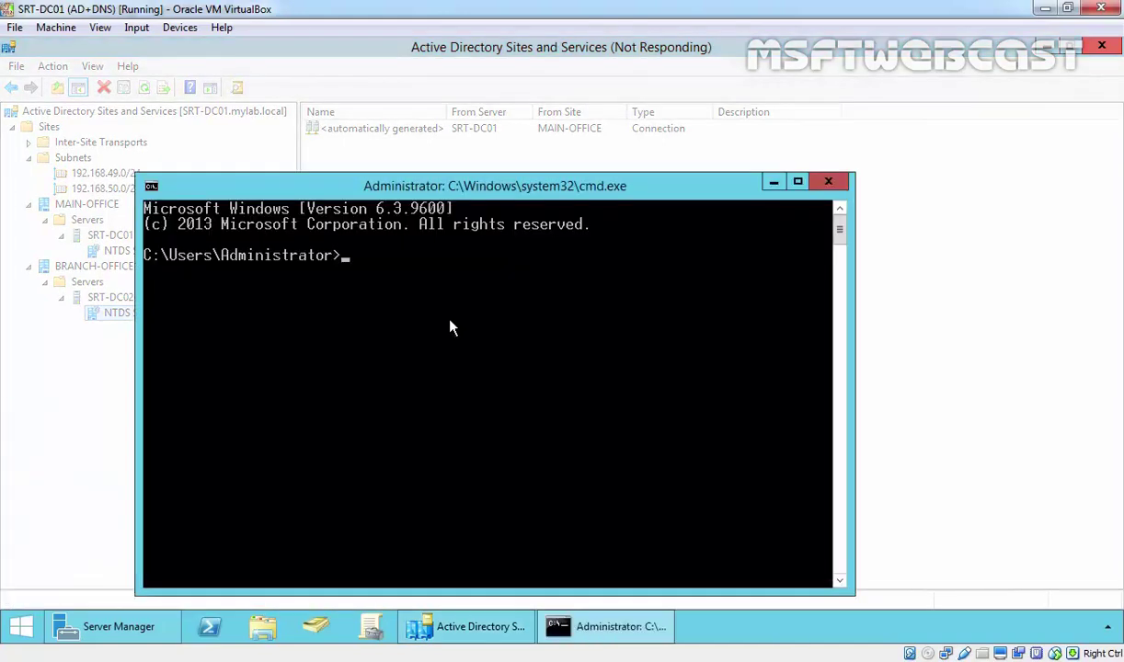
text(92.168.)
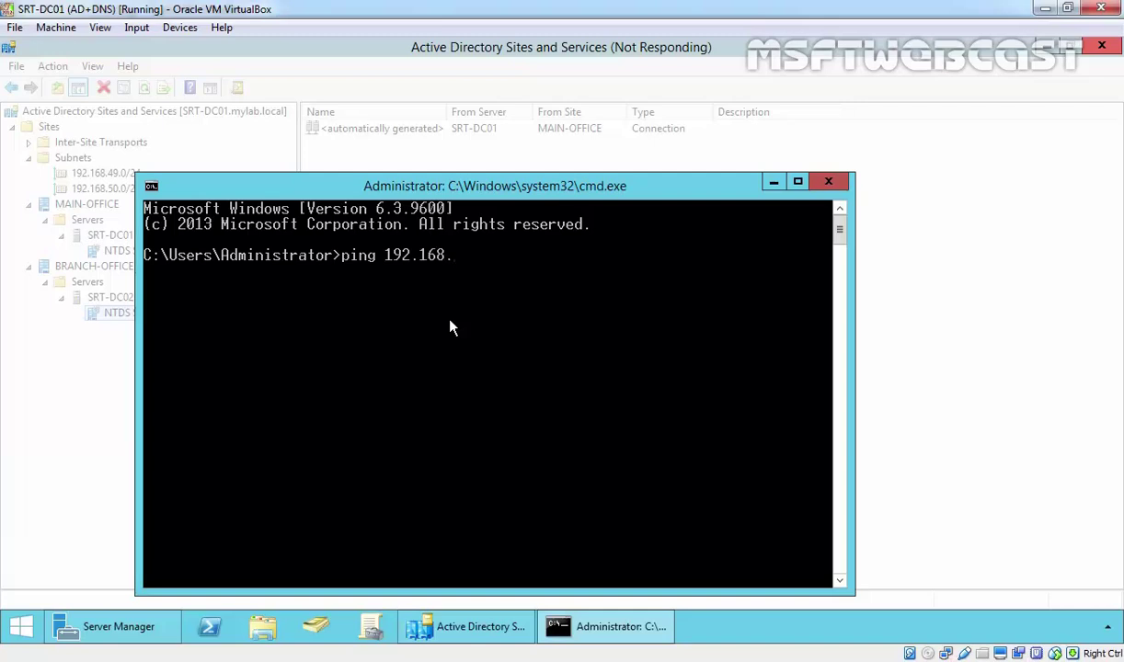
text(50.10)
key(Return)
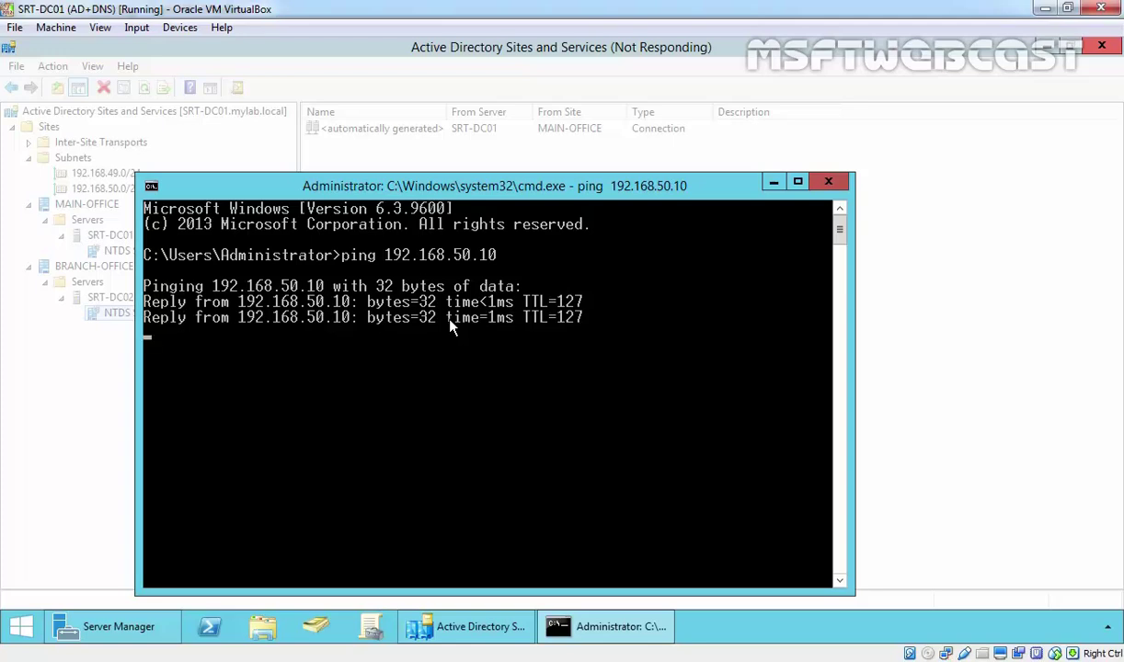
Ping srt-dc02.mylab.local by name and examine the replies
key(Return)
text(pi)
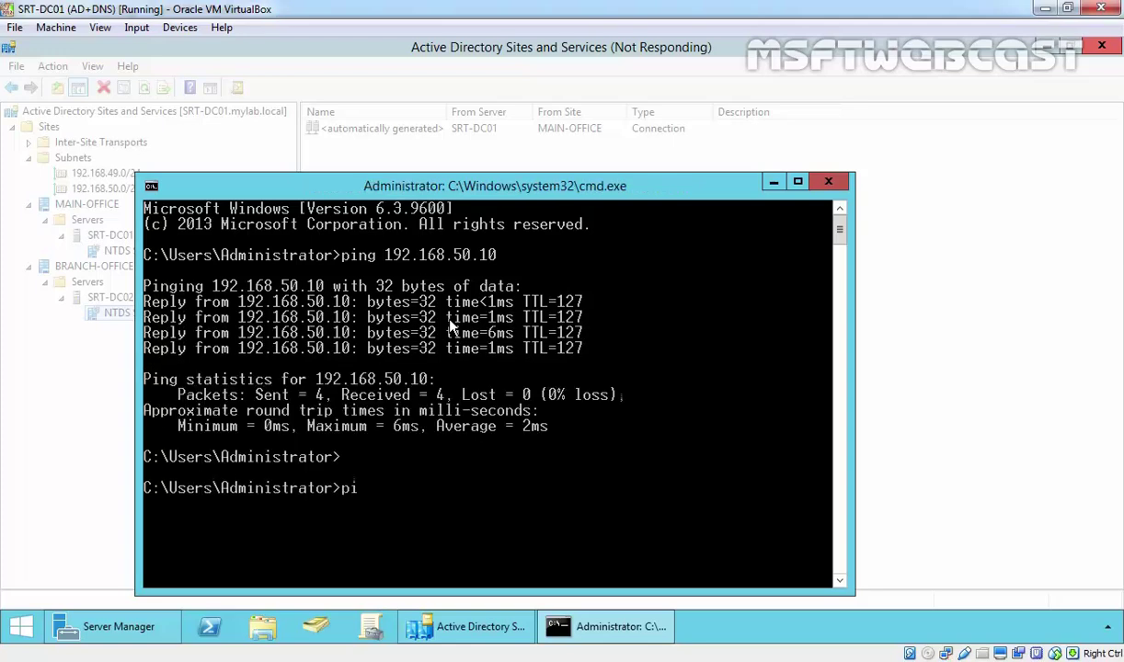
text(ng srt-dc02.mylab)
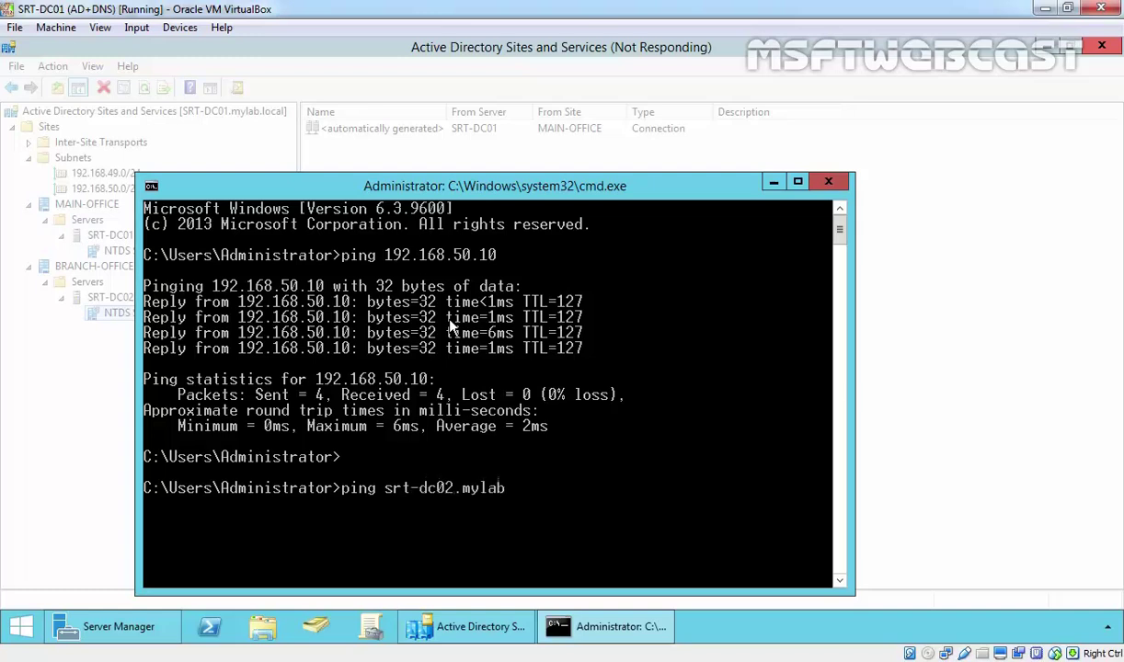
text(.local)
key(Return)
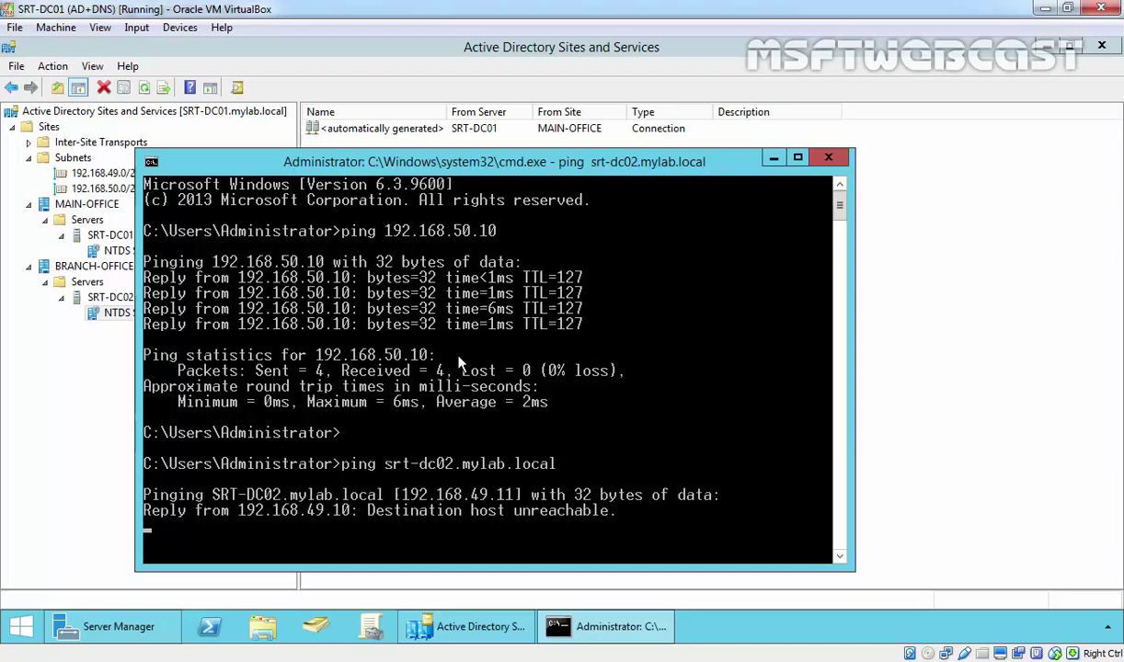
scroll(460, 386, down, 2)
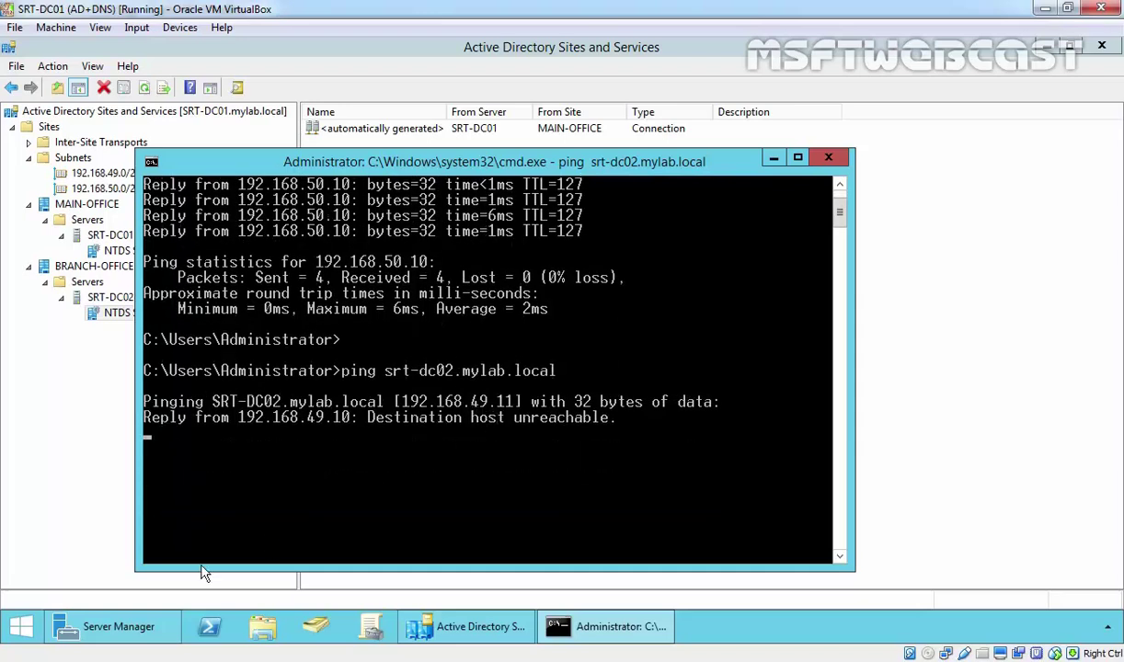
Launch DNS Manager with dnsmgmt.msc and select the mylab.local forward lookup zone
key(super+r)
text(dns)
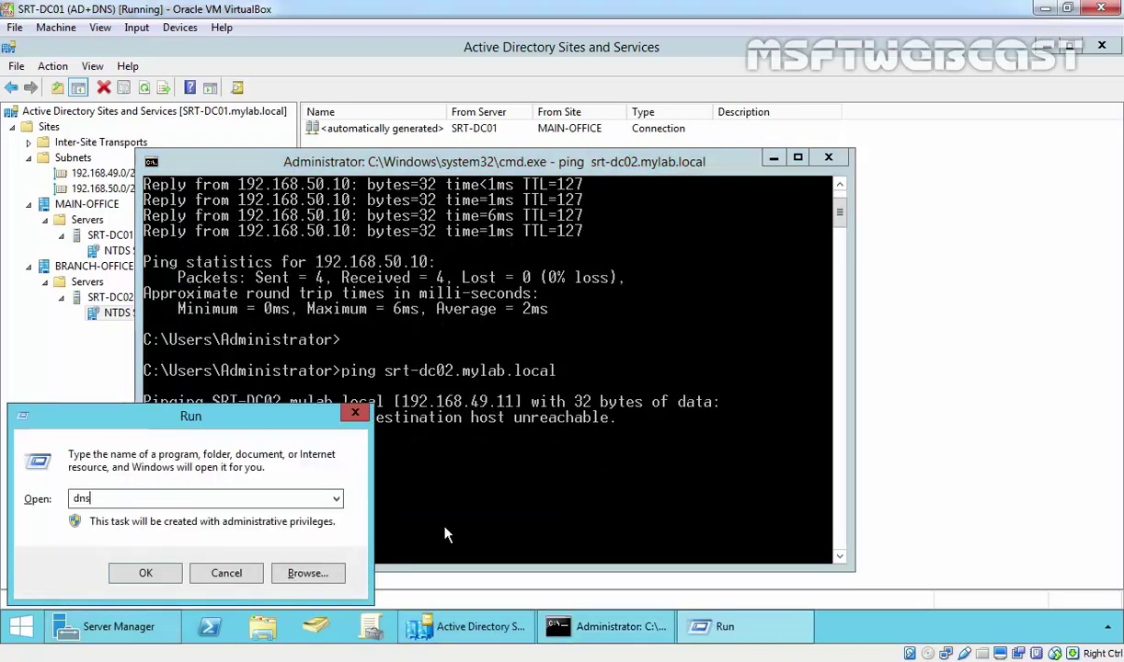
text(mgmt.msc)
key(Return)
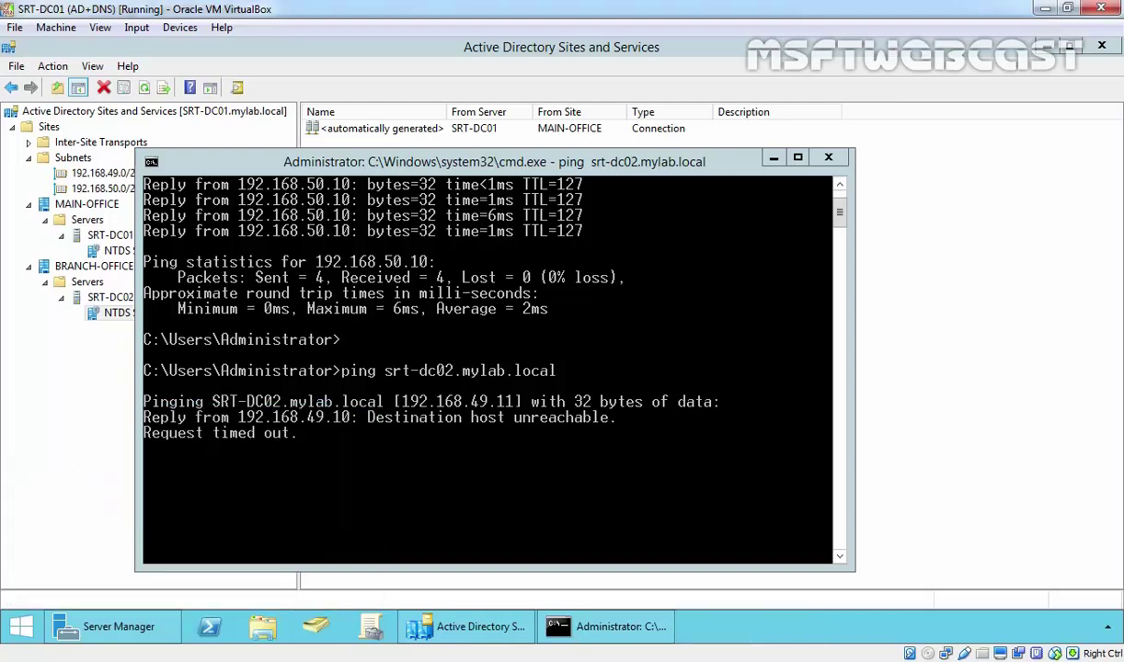
key(Up)
key(Right)
key(Down)
key(Down)
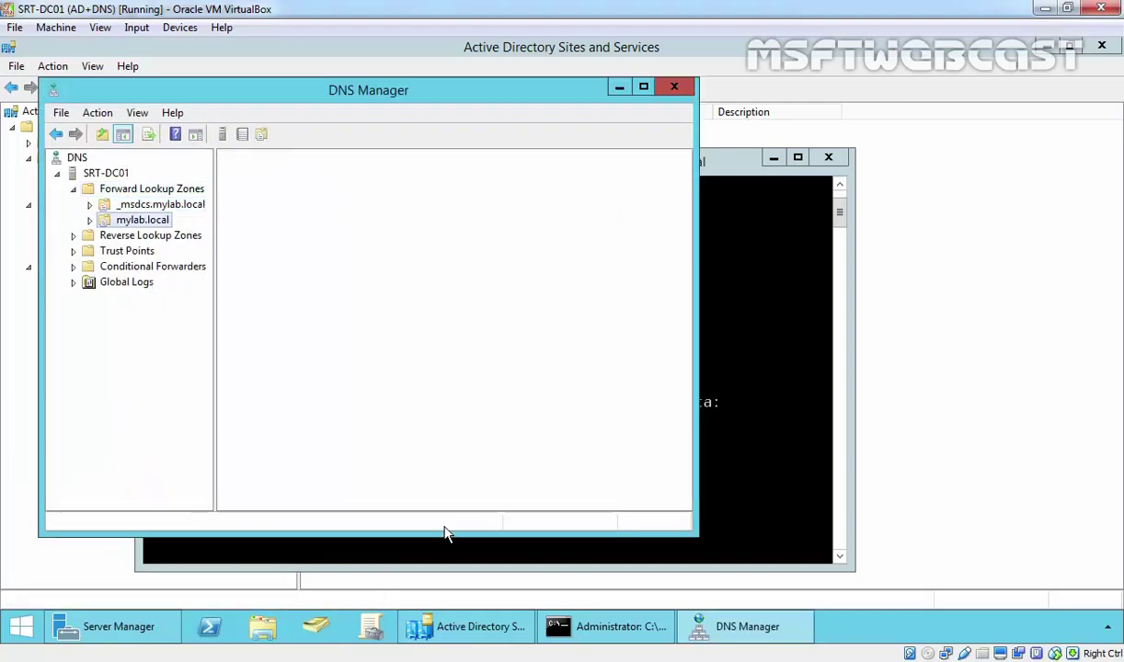
Set the IP address of the SRT-DC02 host record in the mylab.local zone to 192.168.50.10 and close DNS Manager
key(Tab)
key(Down)
key(Down)
key(Down)
key(Down)
key(Down)
key(Down)
key(Down)
key(Down)
key(Down)
key(Down)
key(Down)
key(Down)
key(Down)
key(Down)
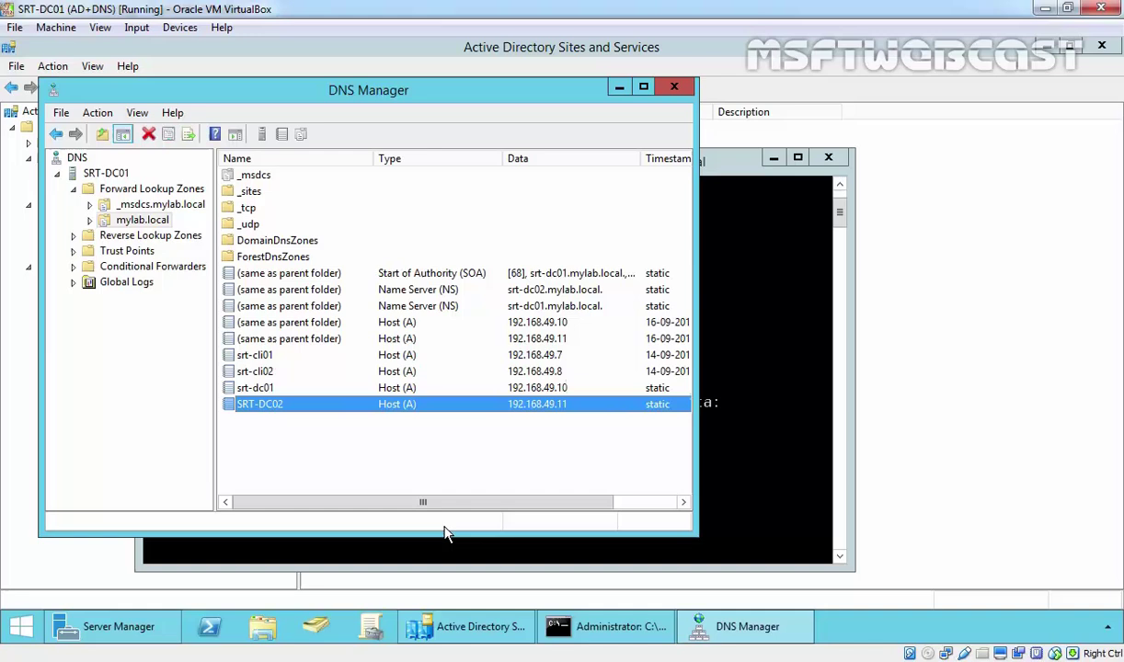
key(Return)
key(Tab)
key(Tab)
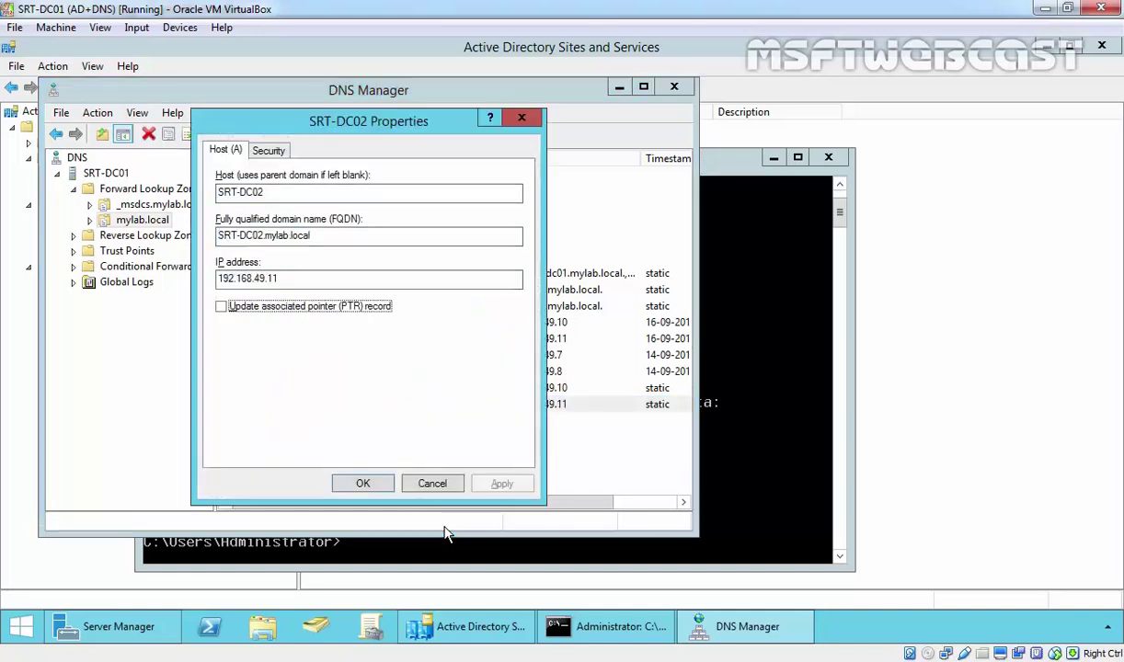
key(shift+Tab)
text(192)
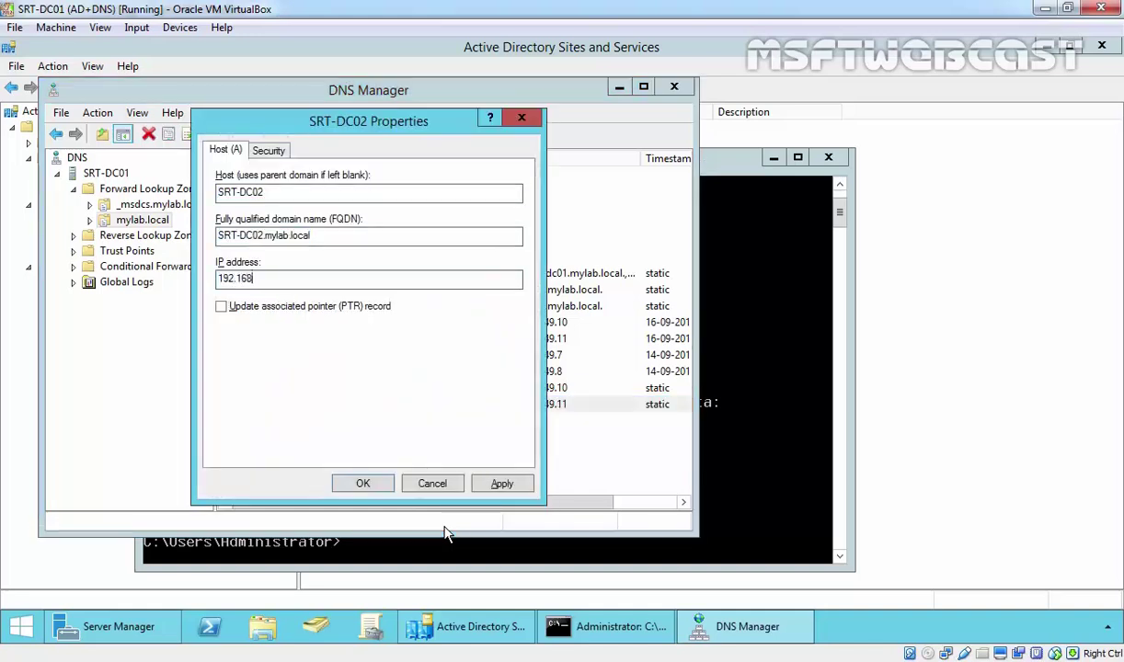
text(.168.50.10)
key(alt+a)
key(Return)
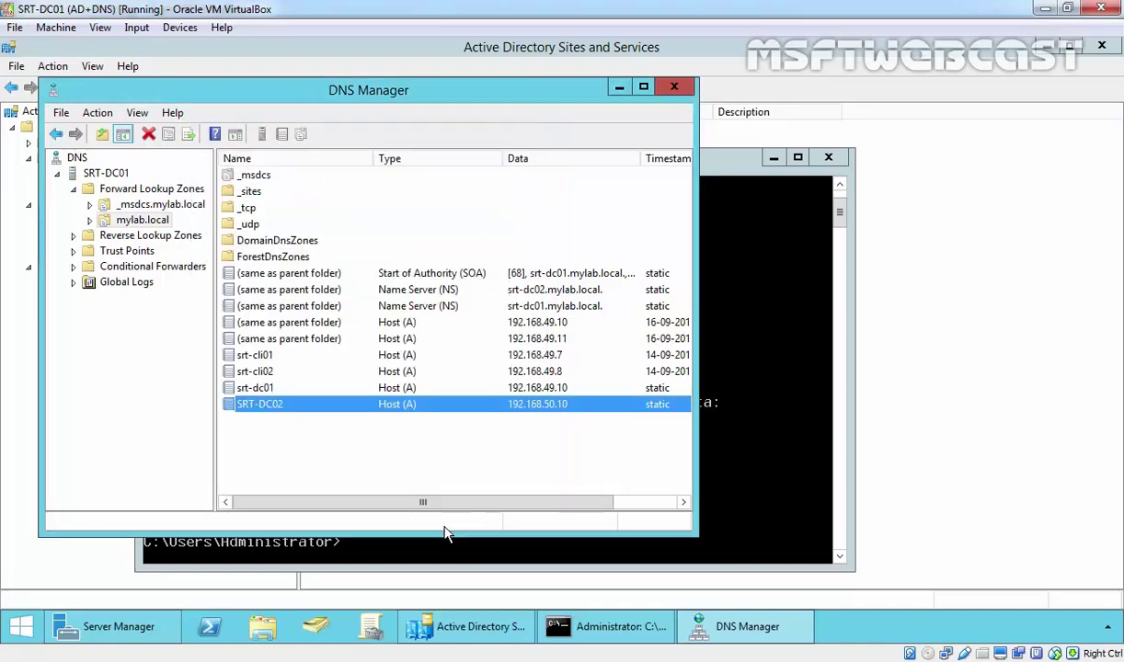
key(alt+F4)
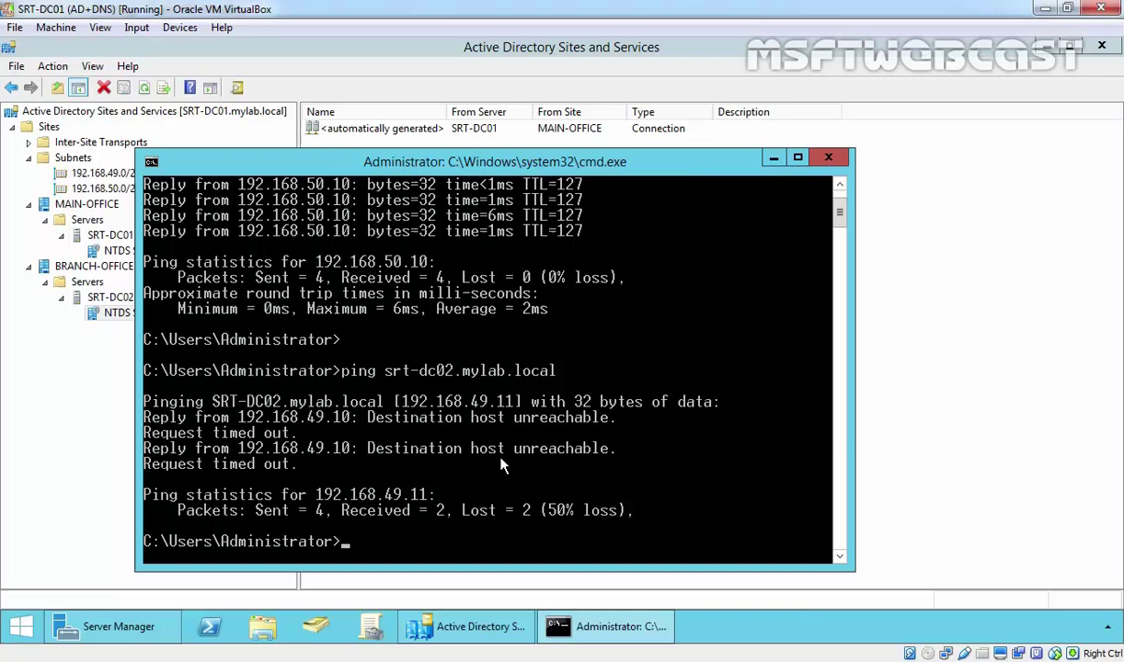
Flush the DNS resolver cache with ipconfig /flushdns, ping srt-dc02.mylab.local again, and put the command prompt away
text(ipconfig)
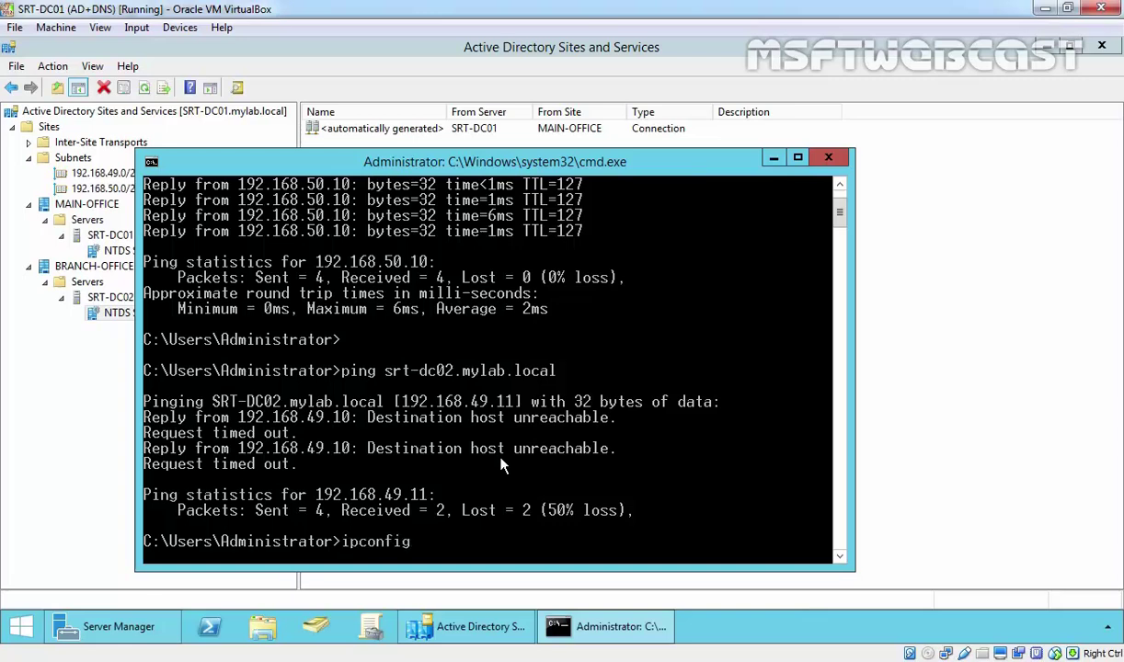
text( /flushdns)
key(Return)
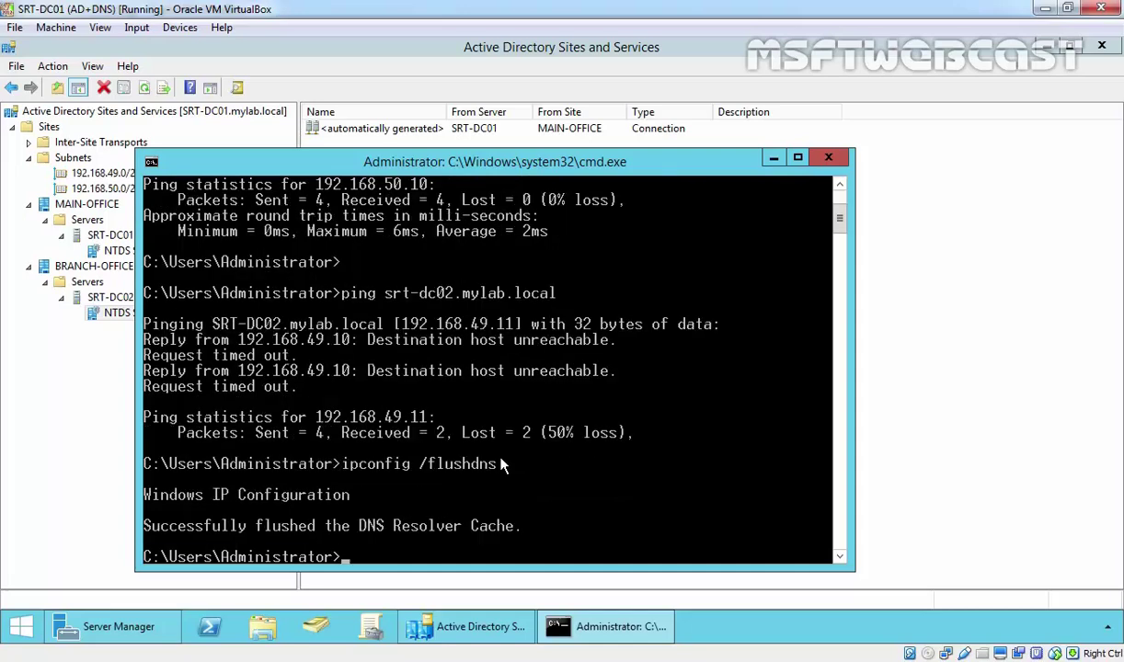
key(Up)
key(Up)
key(Return)
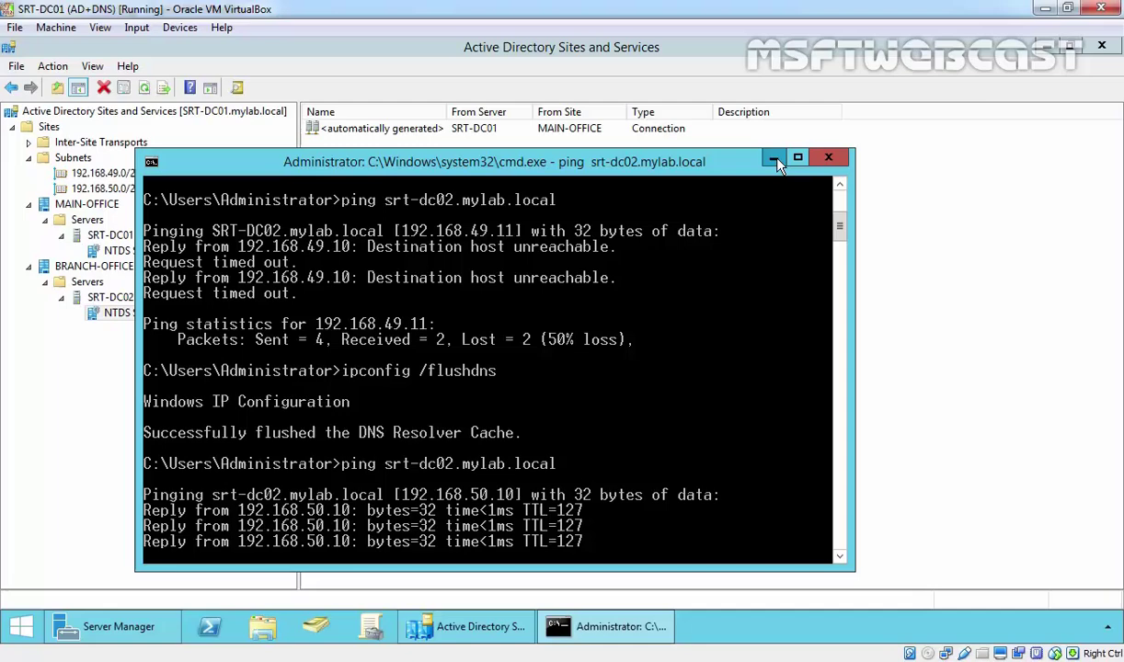
click(775, 162)
click(726, 401)
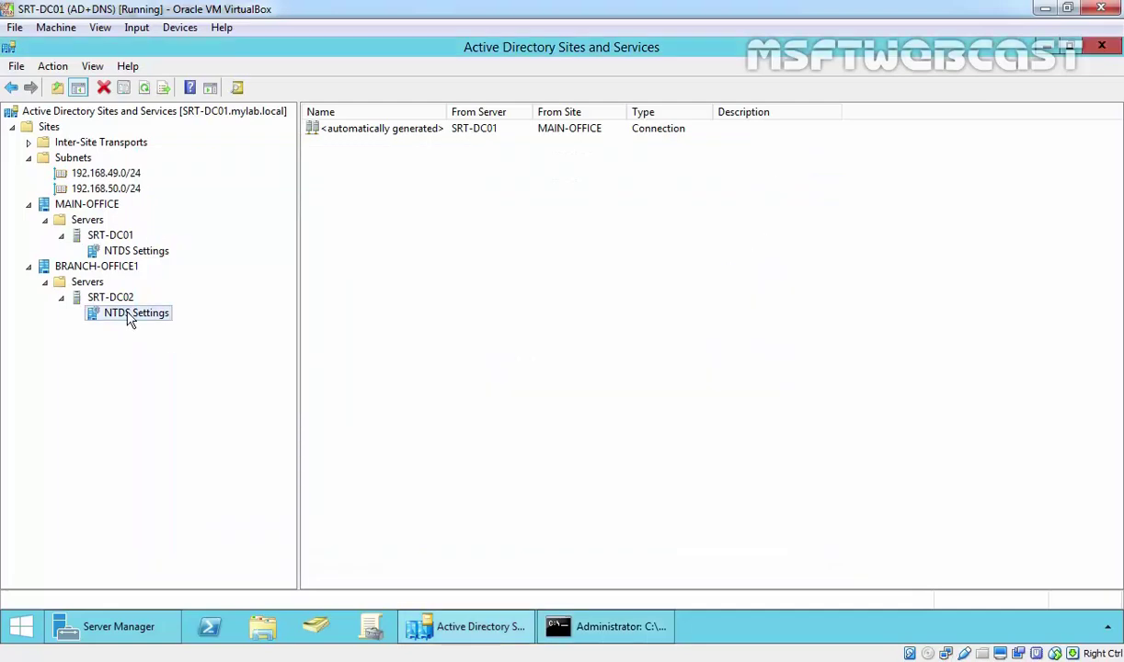
Run Check Replication Topology on SRT-DC02's NTDS Settings in BRANCH-OFFICE1 and refresh its connection list
right_click(130, 318)
mouse_move(243, 424)
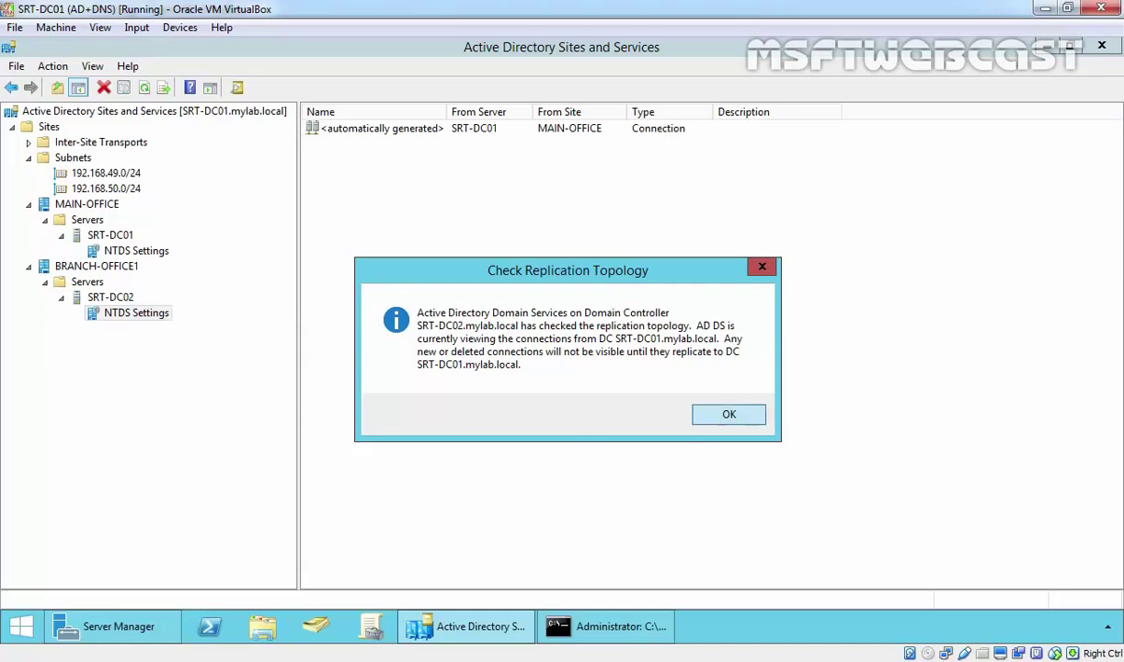
click(728, 414)
right_click(418, 173)
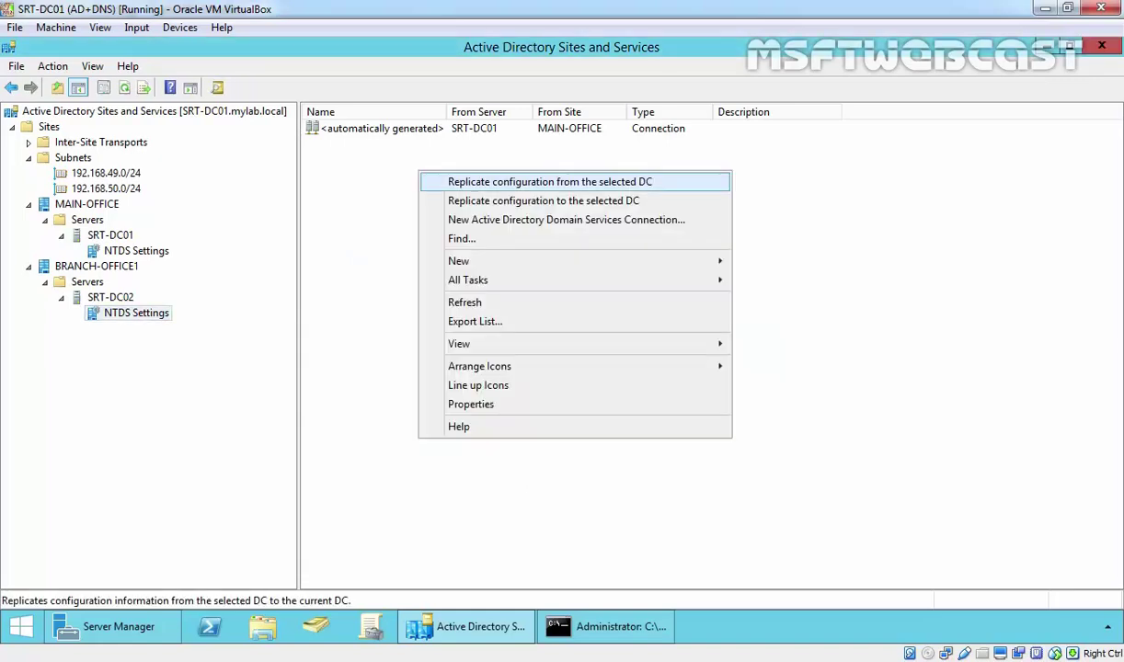
click(480, 302)
Run Replicate Now on SRT-DC02's automatically generated connection from SRT-DC01 and refresh the connection list
click(390, 131)
right_click(390, 130)
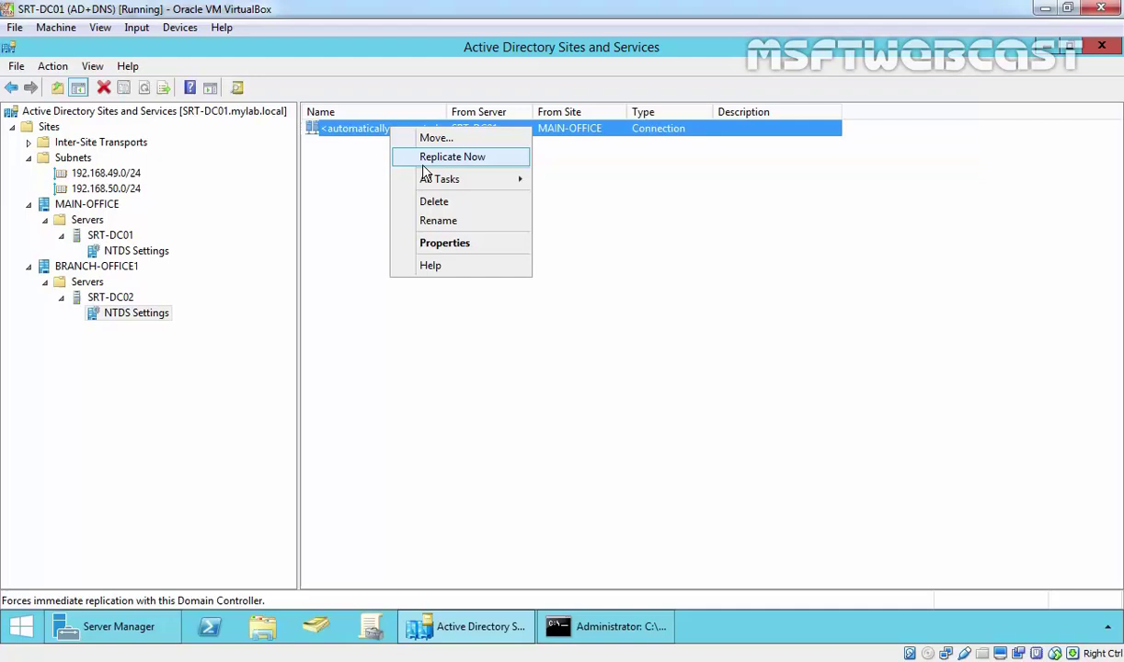
click(411, 154)
click(732, 414)
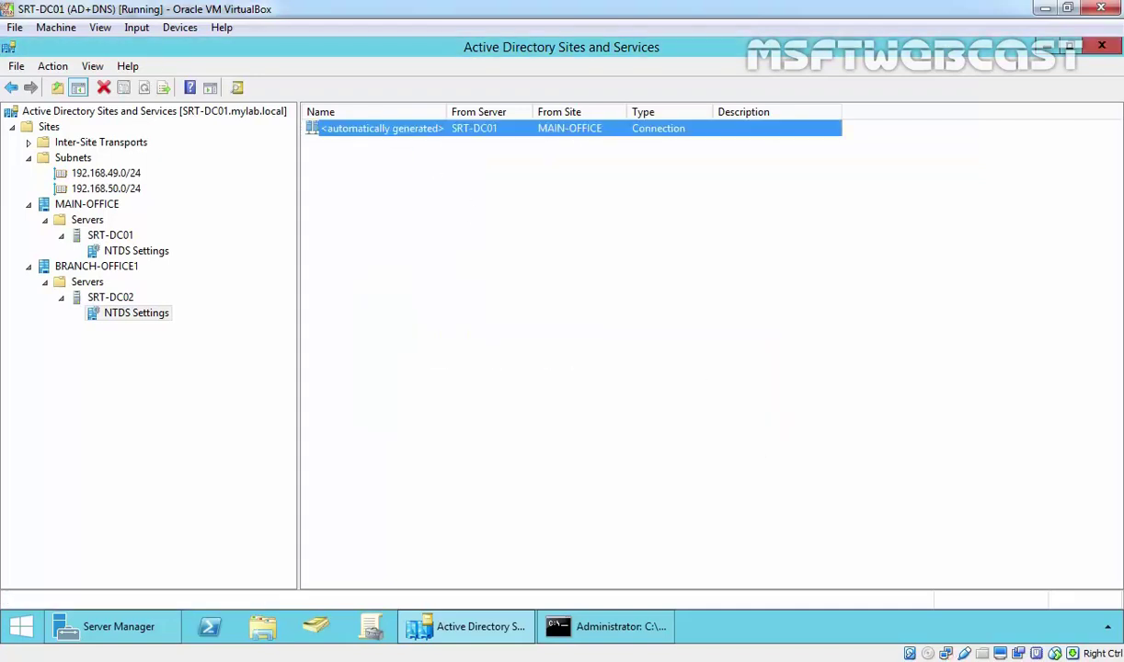
right_click(520, 311)
click(570, 444)
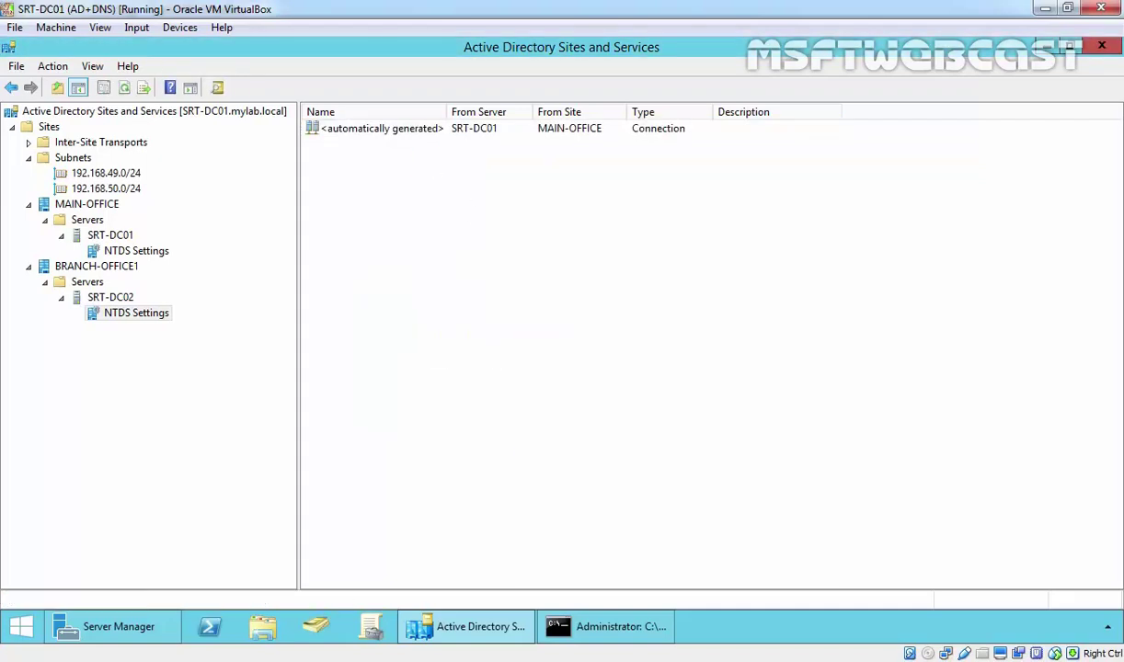
Repeat the immediate replication over the automatically generated connection from SRT-DC01 and acknowledge the cross-site notice
click(405, 130)
right_click(408, 135)
click(429, 167)
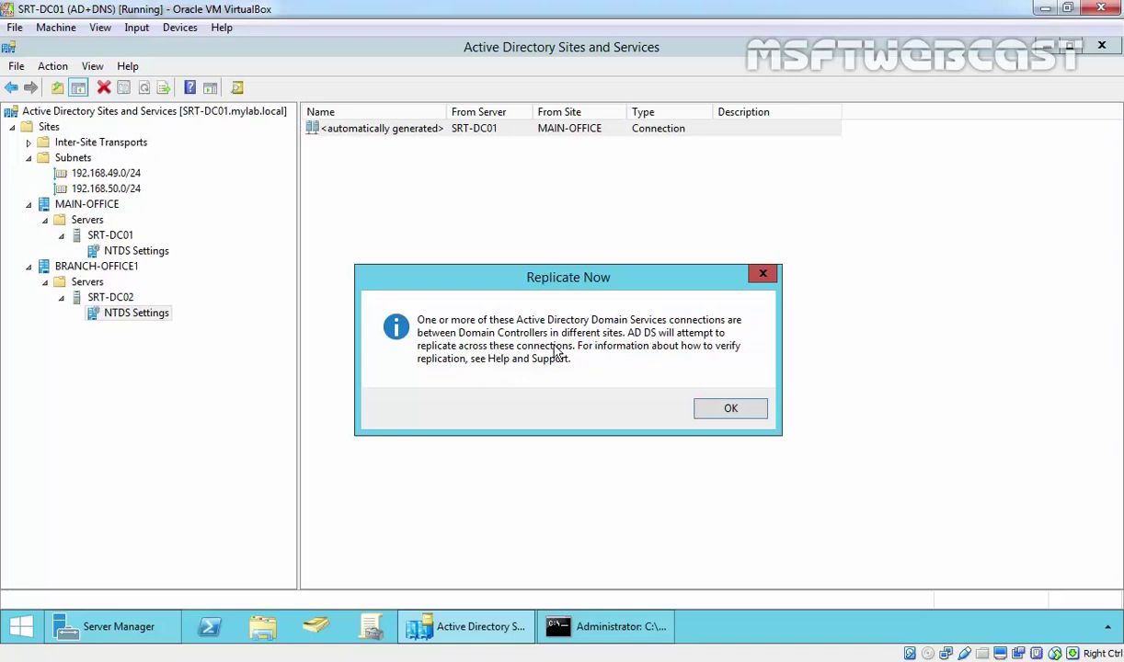
click(703, 404)
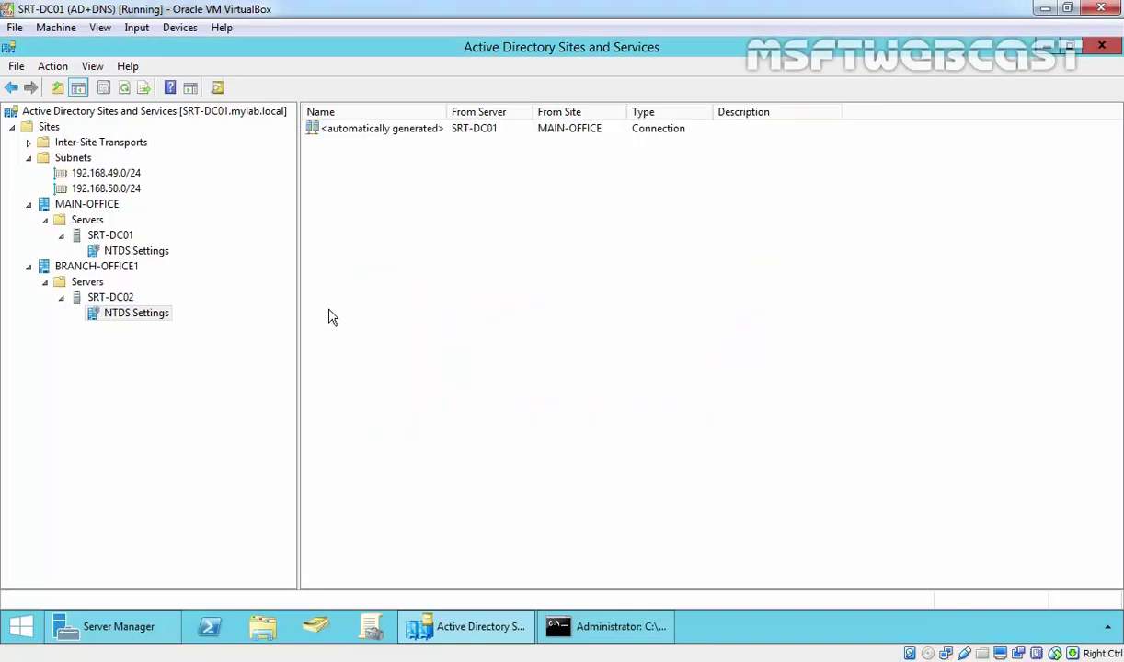
Switch to the SRT-DC02 virtual machine, maximize Active Directory Sites and Services, and refresh the Sites container
key(alt+Tab)
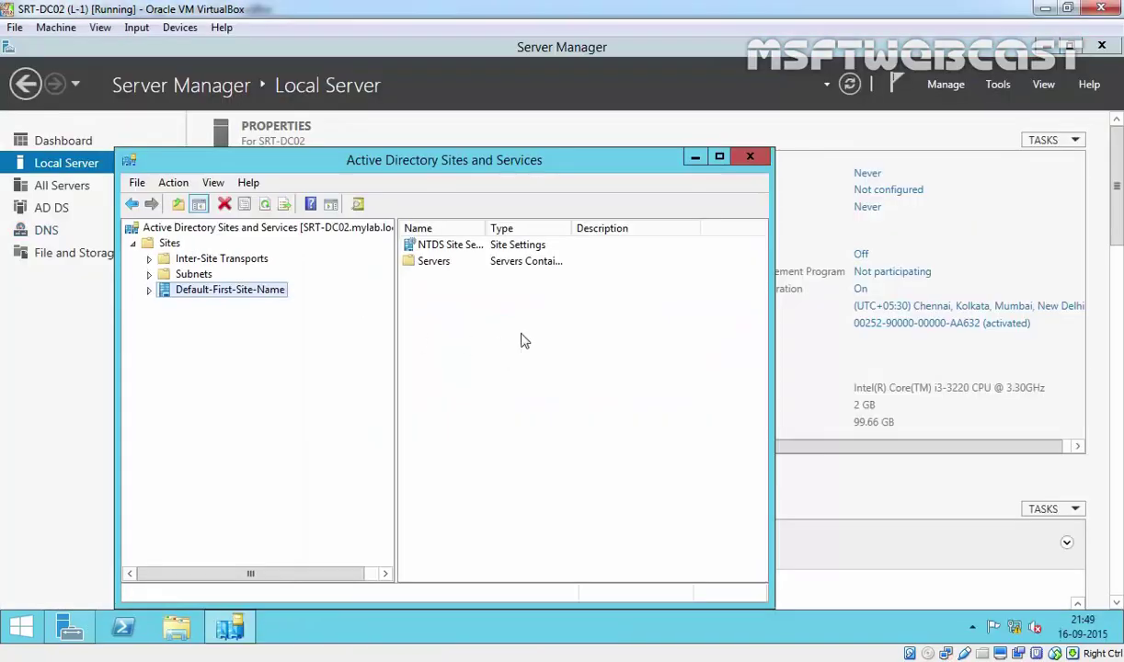
double_click(386, 162)
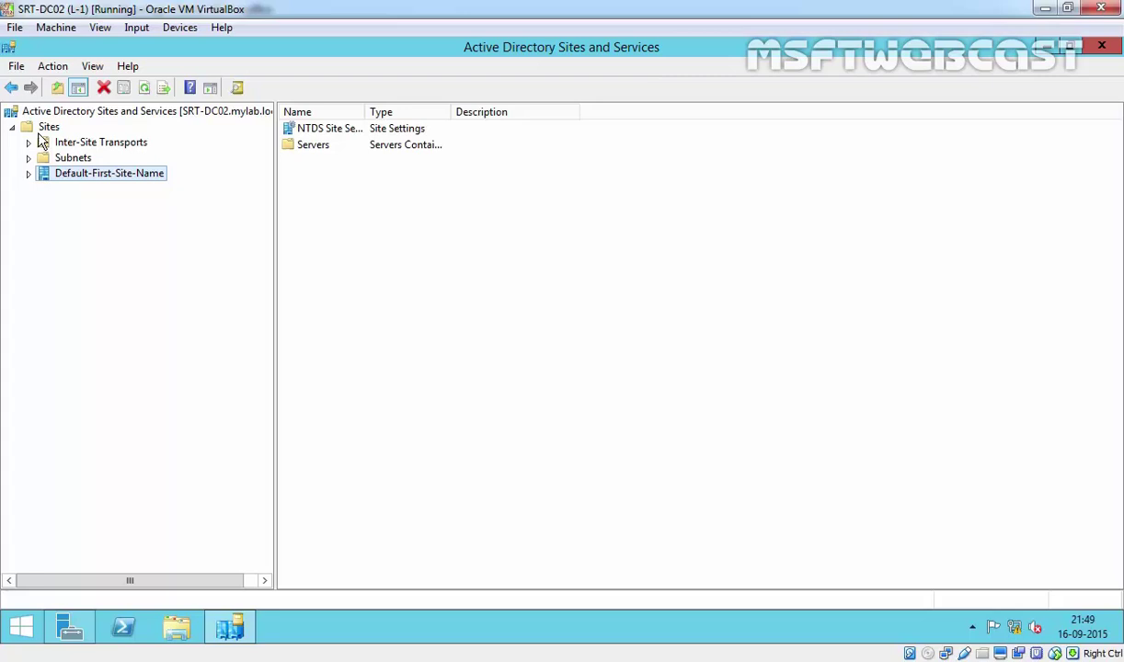
click(46, 128)
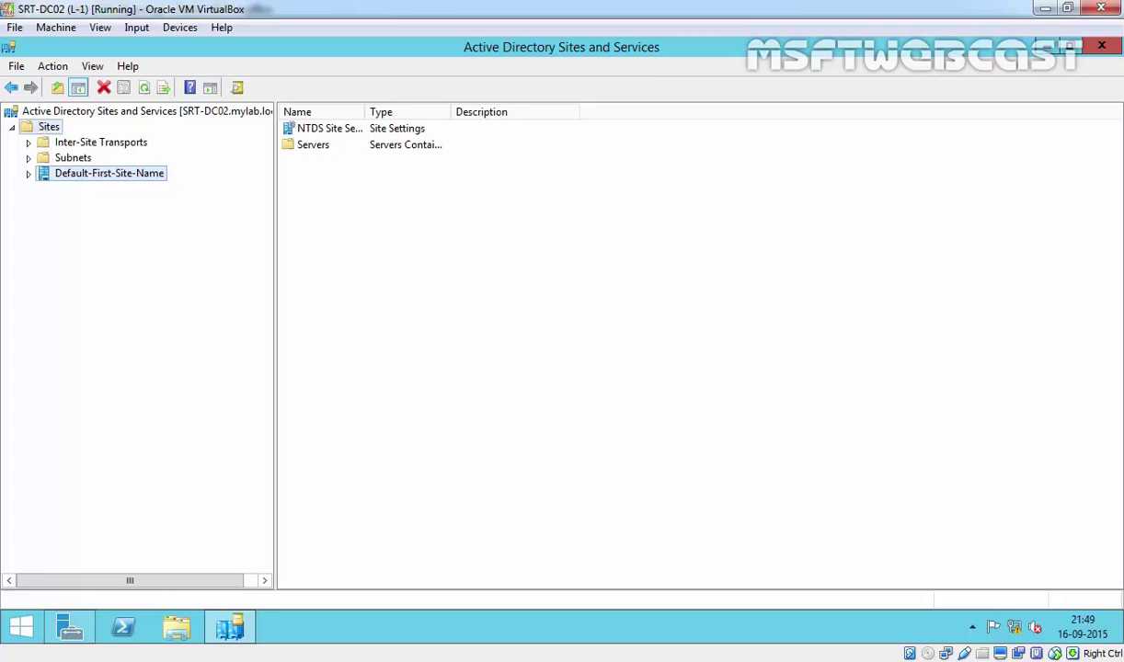
right_click(46, 134)
click(108, 266)
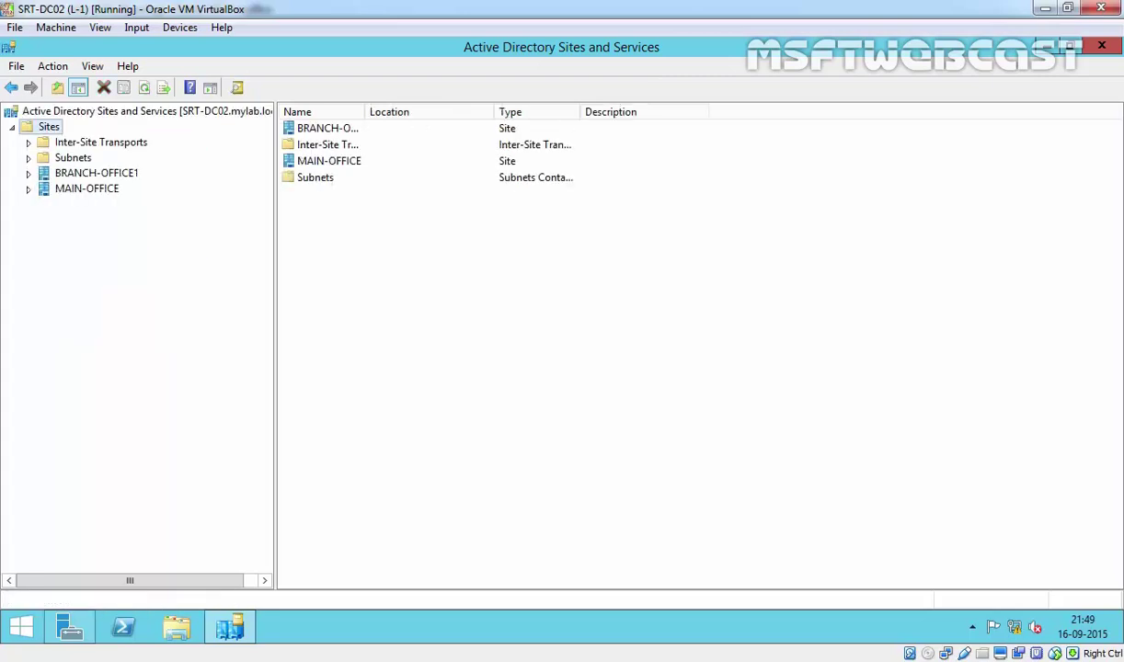
Expand the BRANCH-OFFICE1 site through its Servers container to the NTDS Settings of SRT-DC02
double_click(82, 173)
click(98, 188)
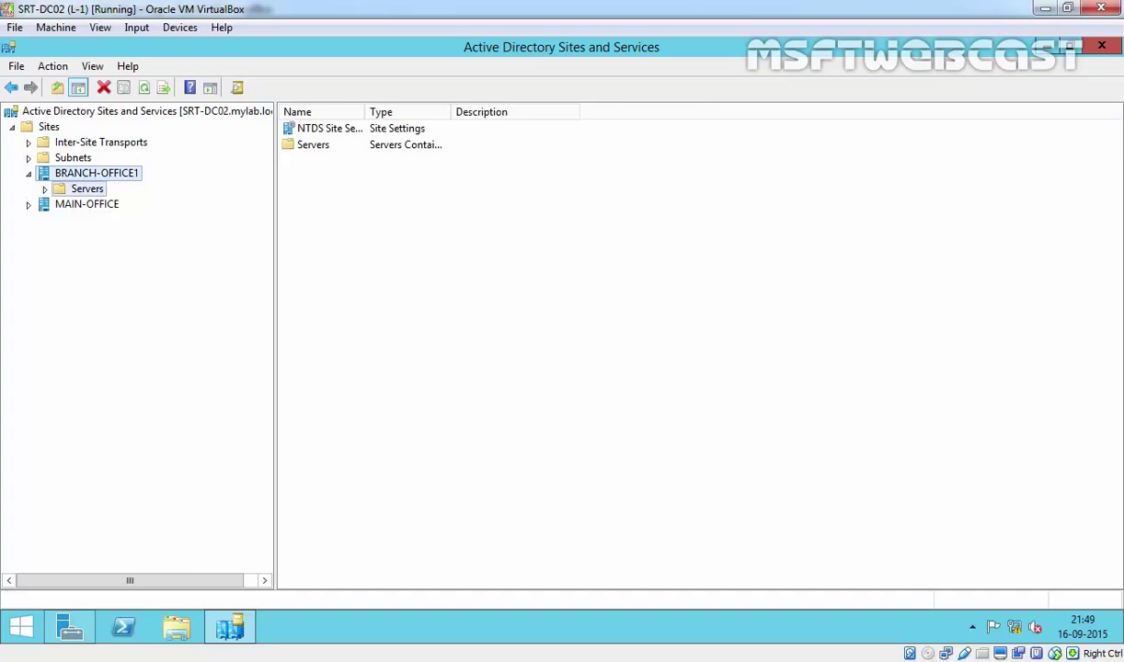
double_click(92, 192)
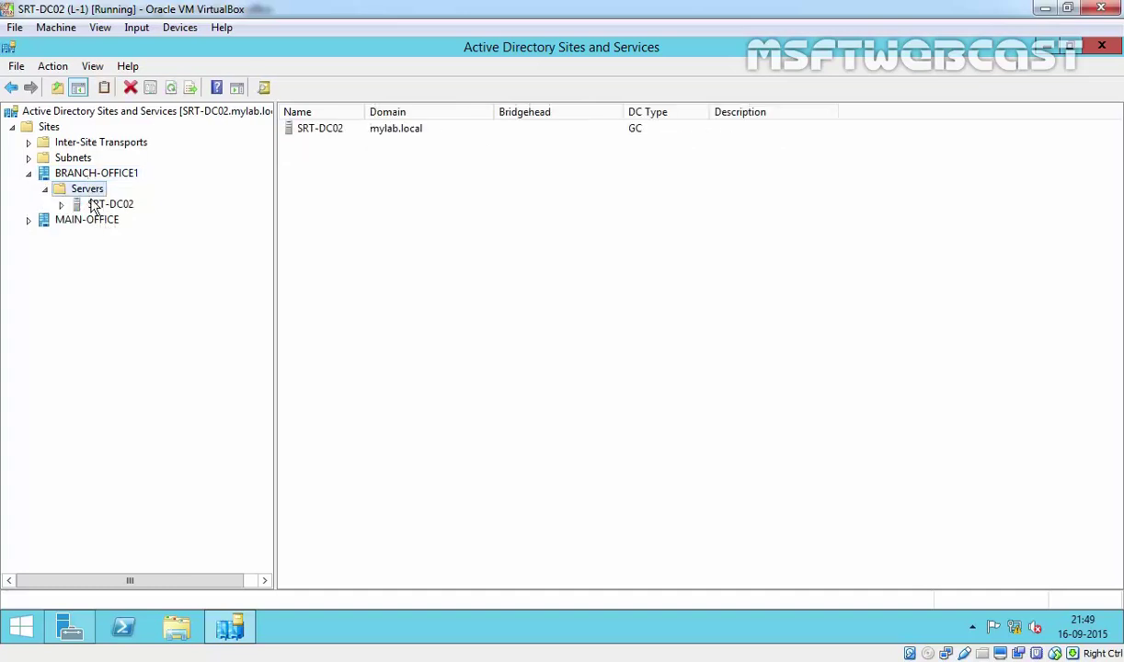
click(94, 203)
double_click(103, 204)
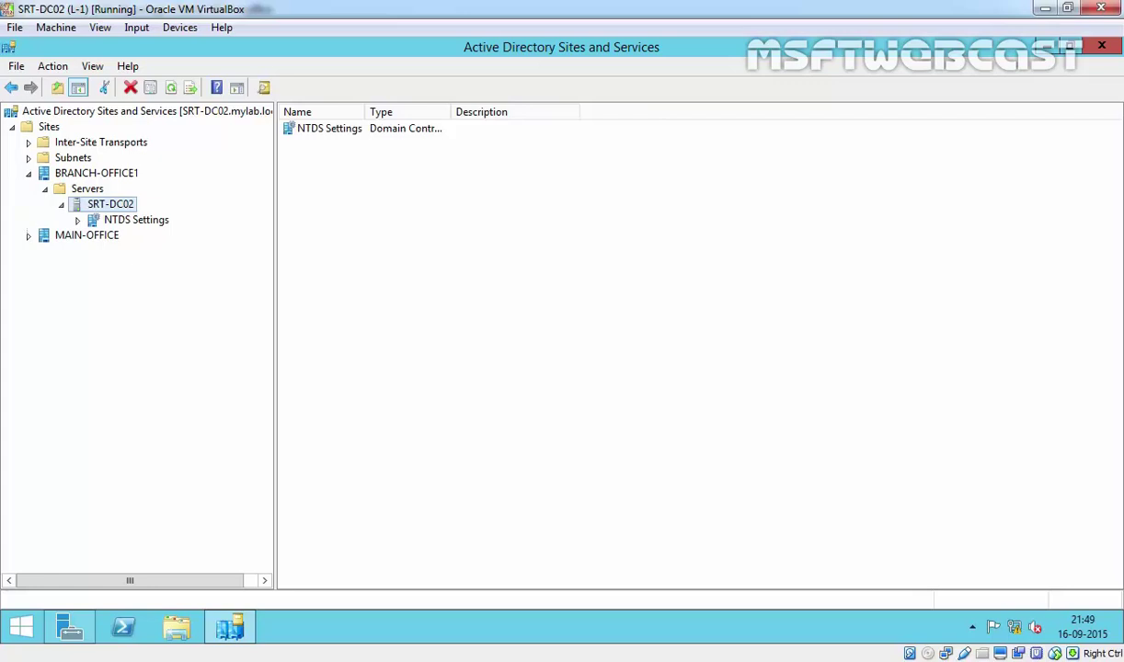
Expand the MAIN-OFFICE site down to SRT-DC01 and examine the connections under its NTDS Settings
double_click(86, 234)
click(87, 251)
double_click(87, 250)
click(110, 265)
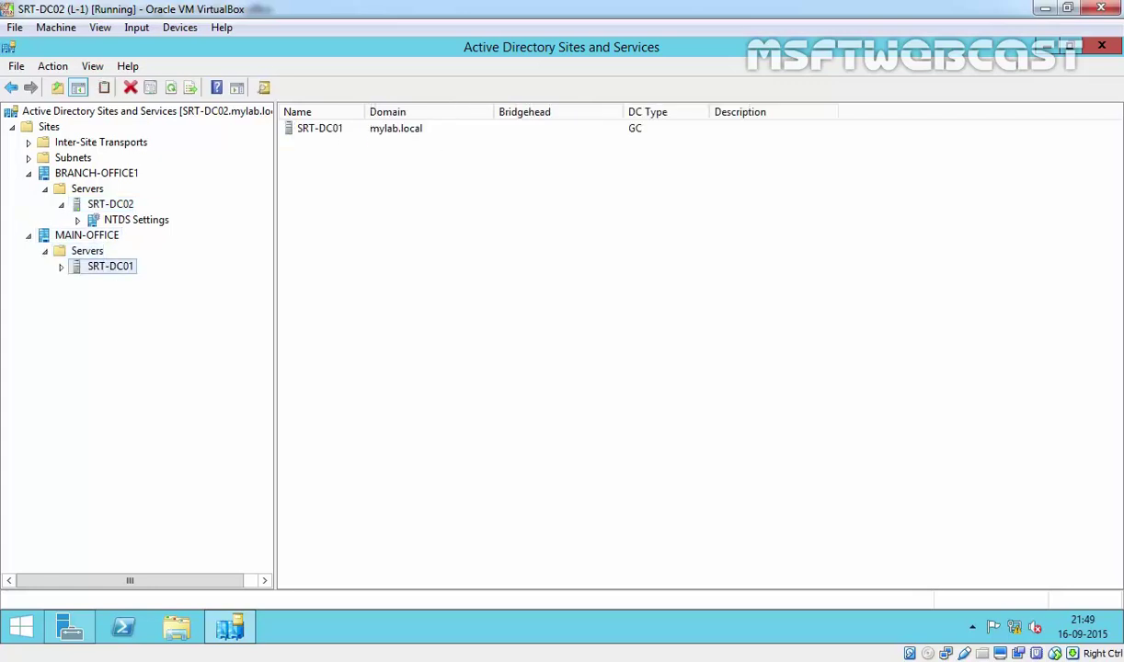
double_click(111, 266)
click(136, 281)
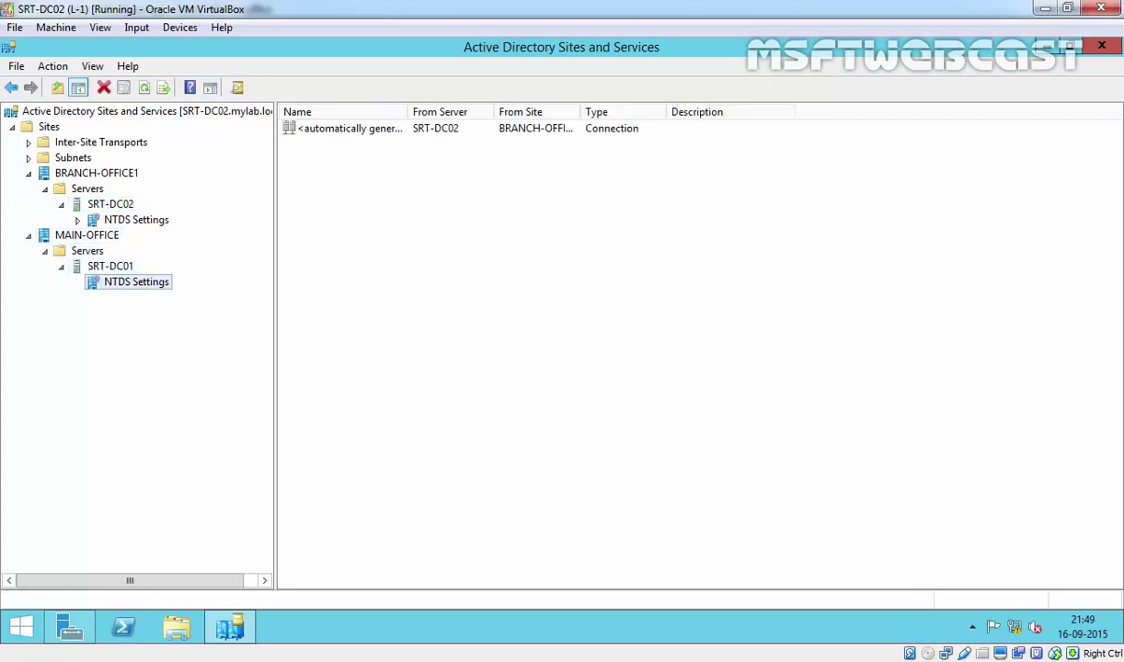
From the SRT-DC02 machine, check the replication topology on SRT-DC02's NTDS Settings and refresh its connections
click(136, 219)
right_click(138, 220)
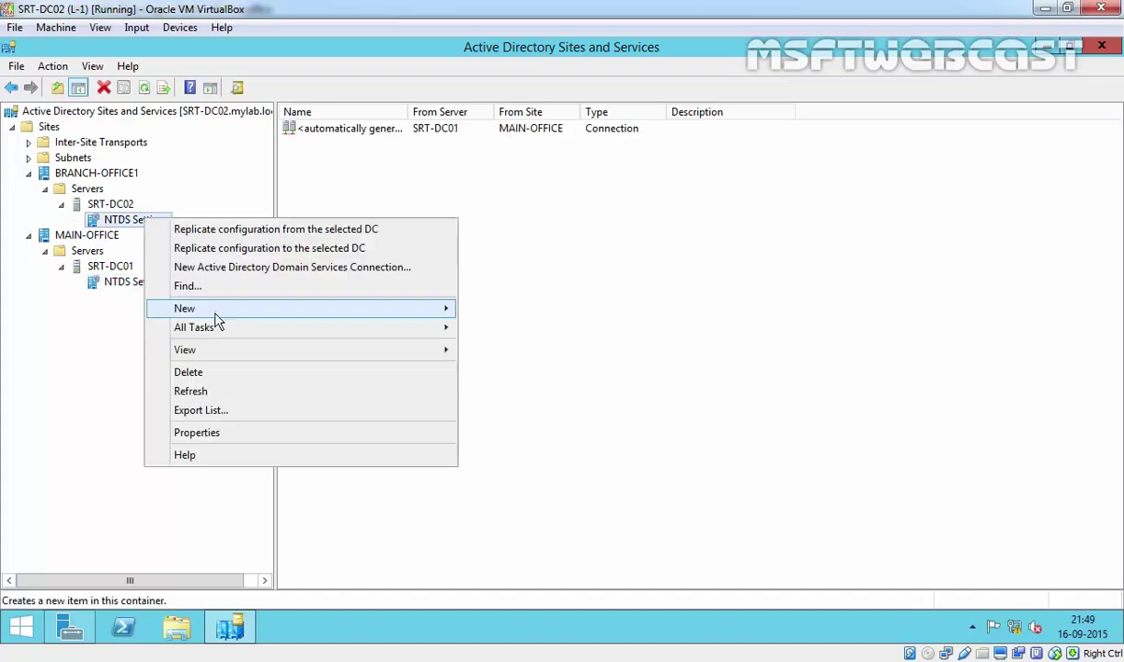
mouse_move(239, 323)
click(524, 383)
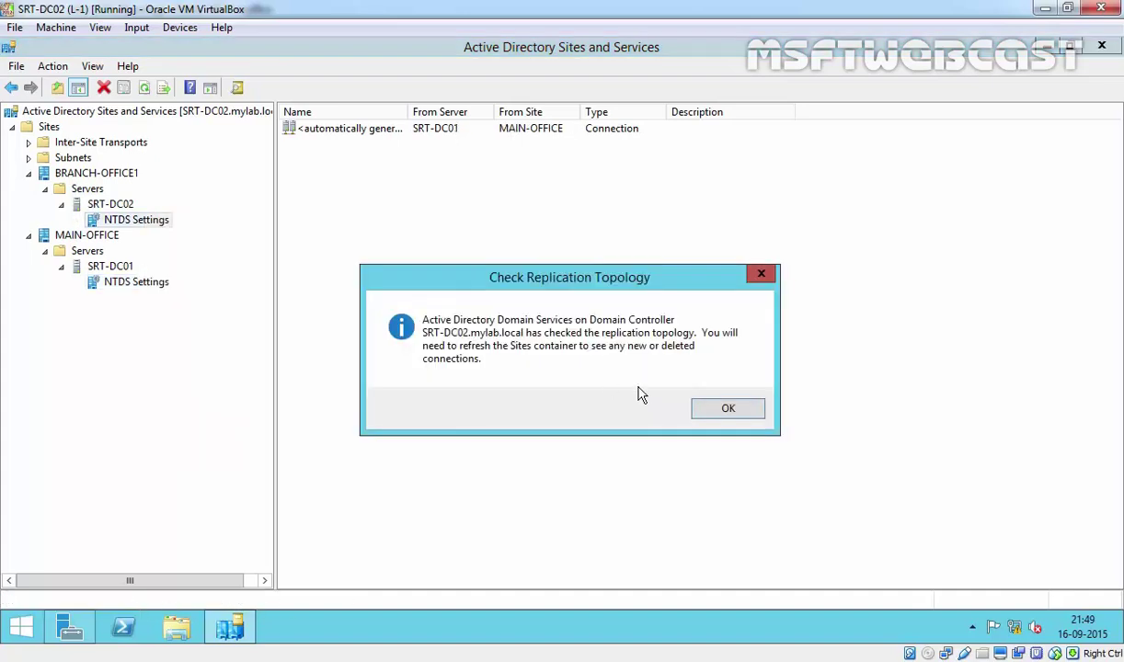
click(722, 407)
right_click(393, 222)
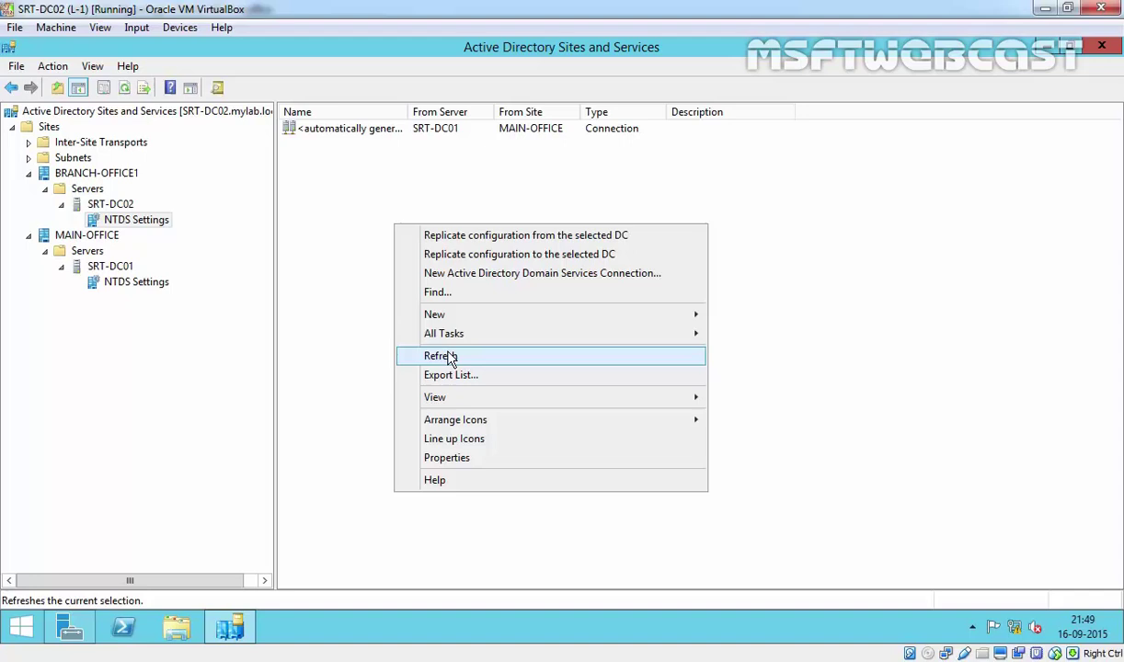
click(450, 359)
Force immediate replication on the SRT-DC02 machine over the automatically generated connection from SRT-DC01 in MAIN-OFFICE
click(366, 128)
right_click(366, 128)
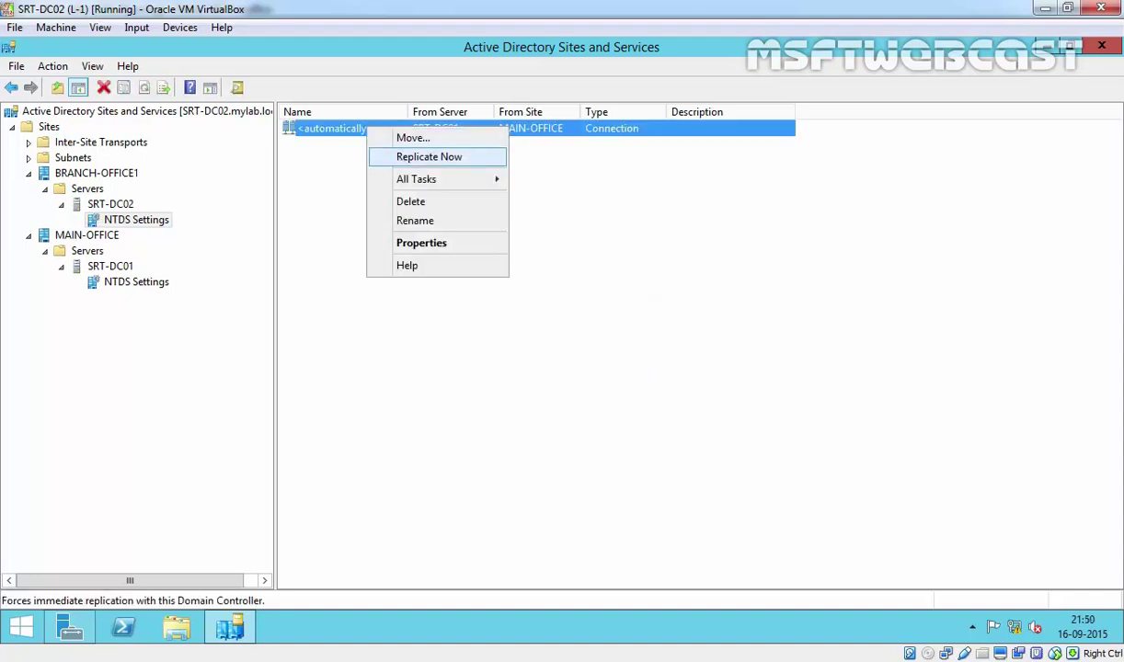
click(429, 157)
click(724, 401)
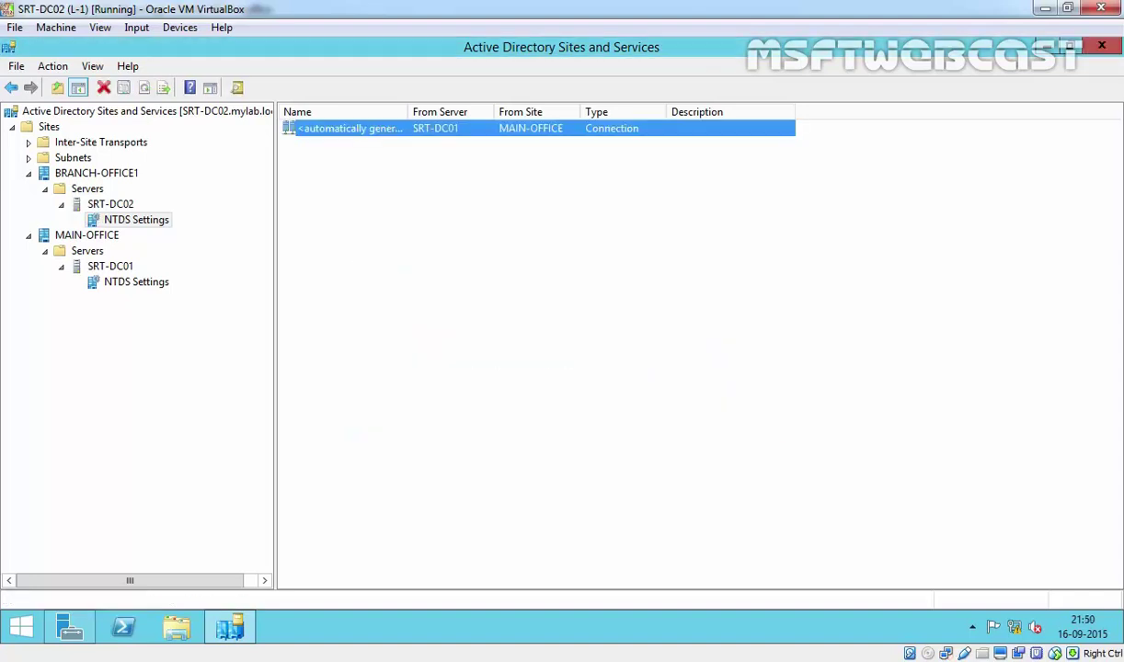
click(669, 318)
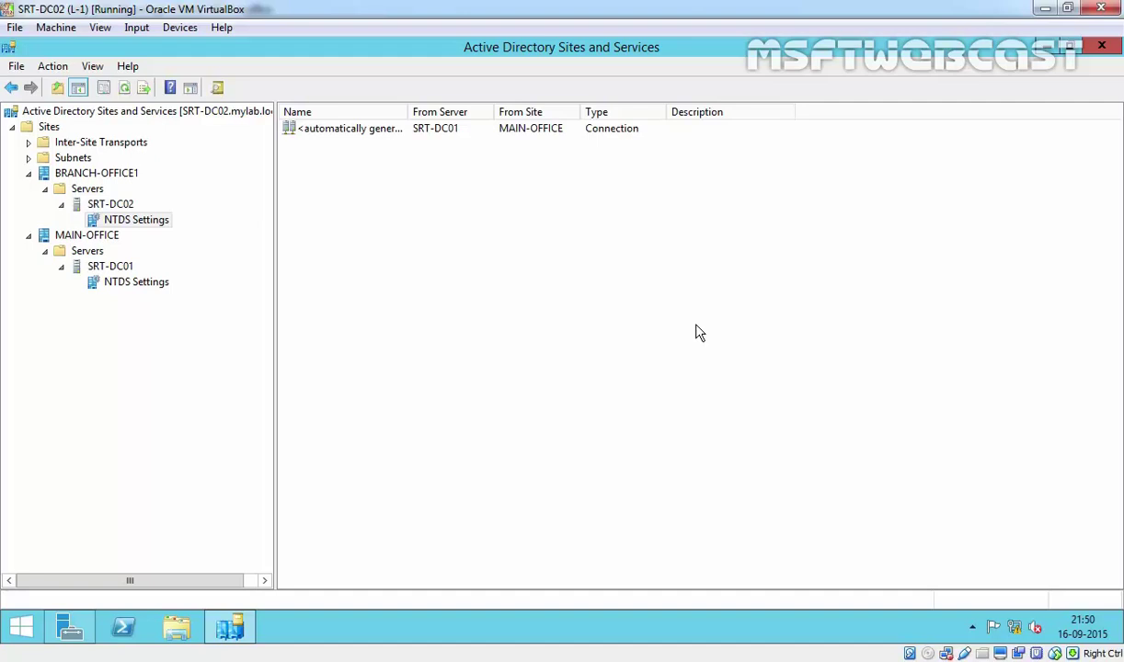